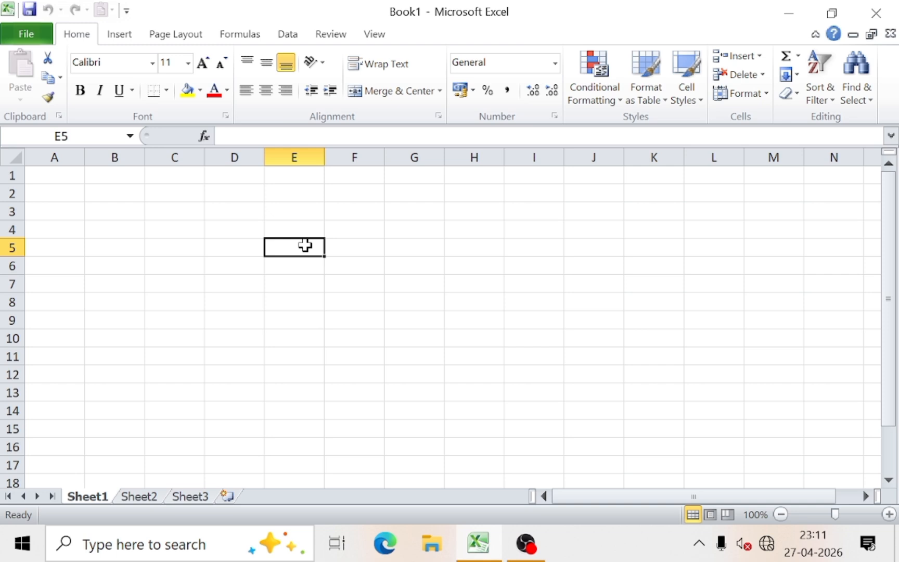
- Browse the list of available text functions, including the entries further down
click(217, 247)
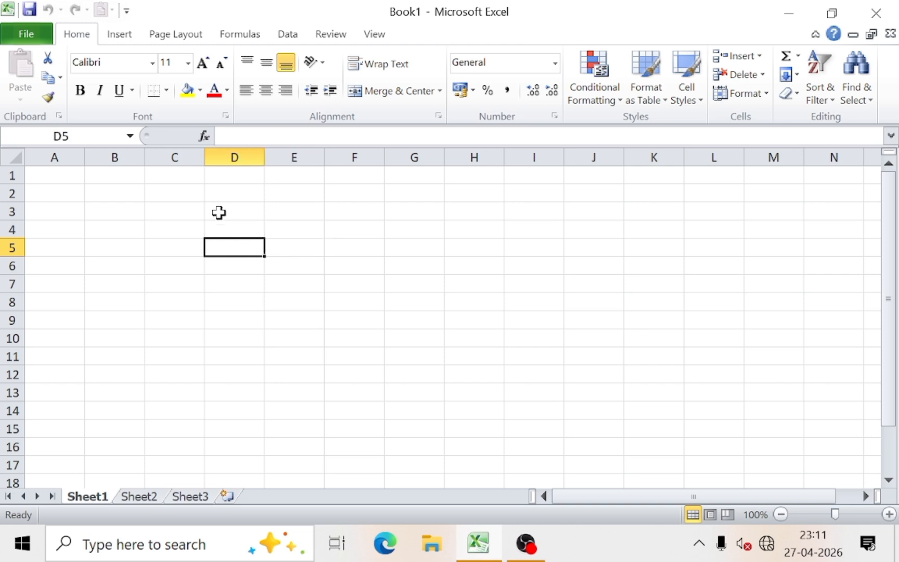
click(188, 226)
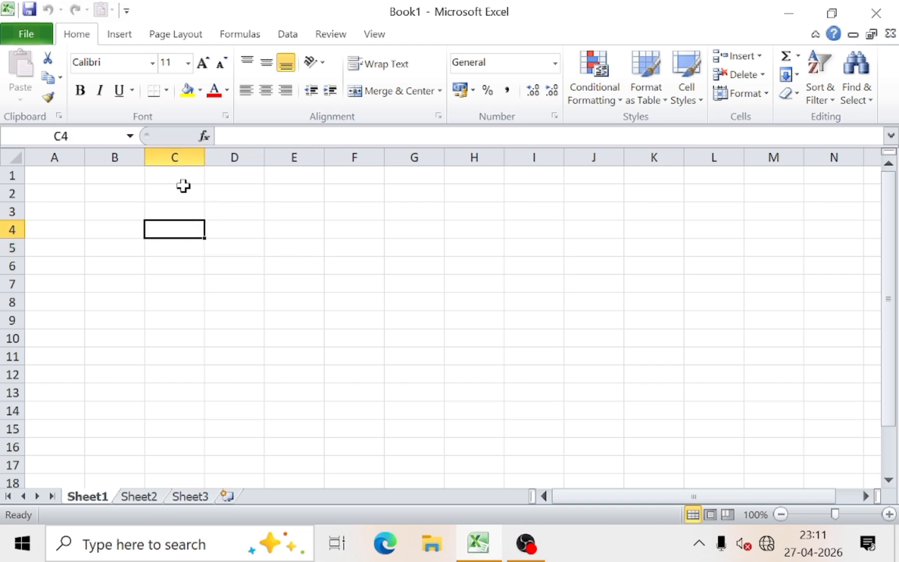
click(238, 37)
click(171, 79)
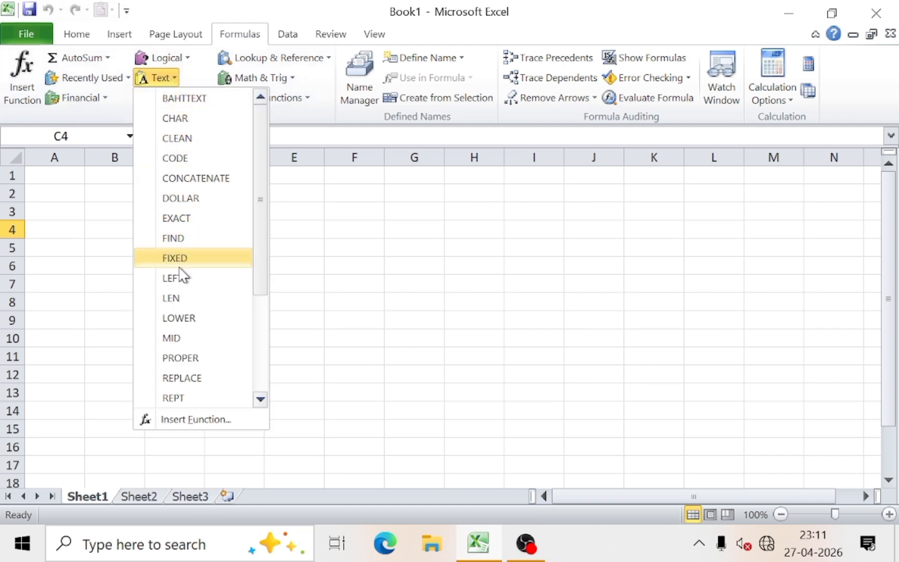
scroll(195, 338, down, 3)
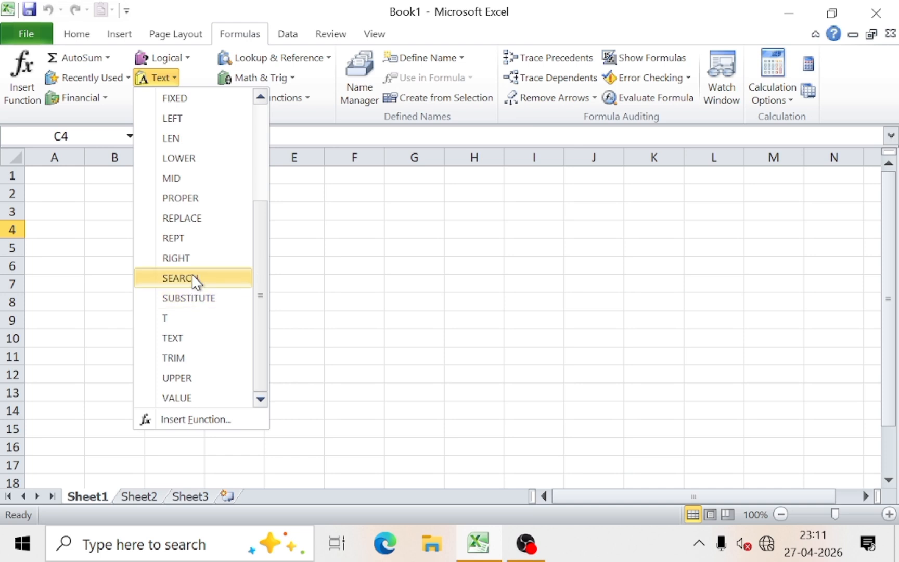
scroll(196, 281, up, 2)
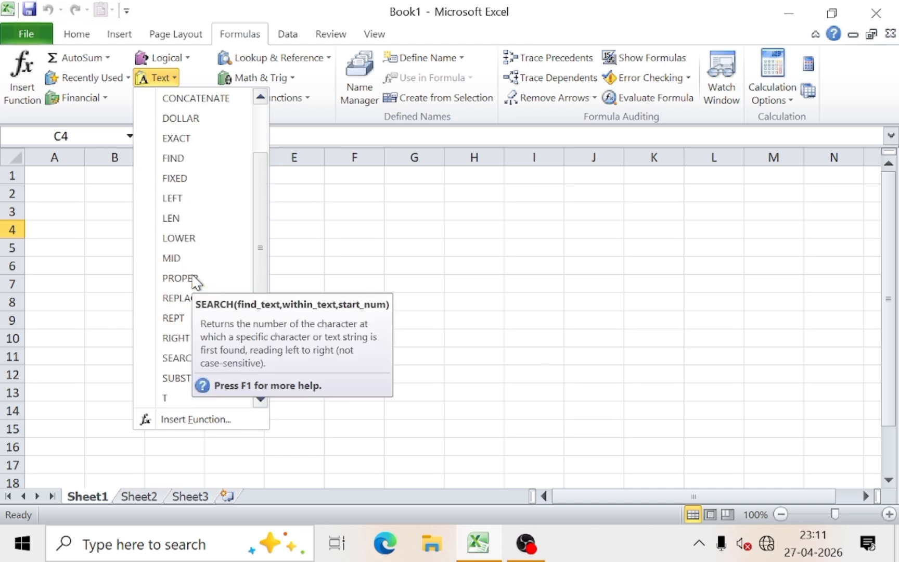
scroll(196, 276, up, 1)
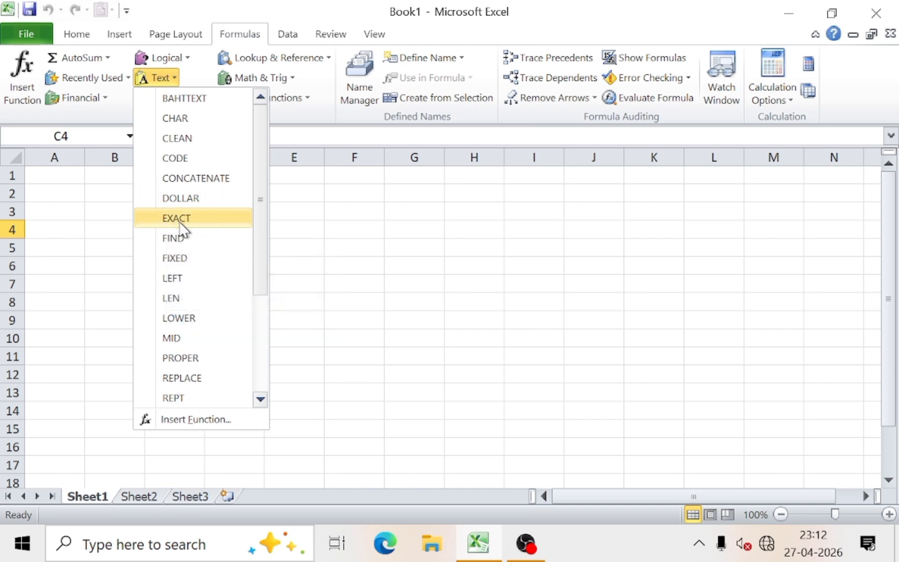
click(297, 204)
- Enter a lowercase first name in E4 and the same name with its "a" replaced by "e" in F4
click(297, 212)
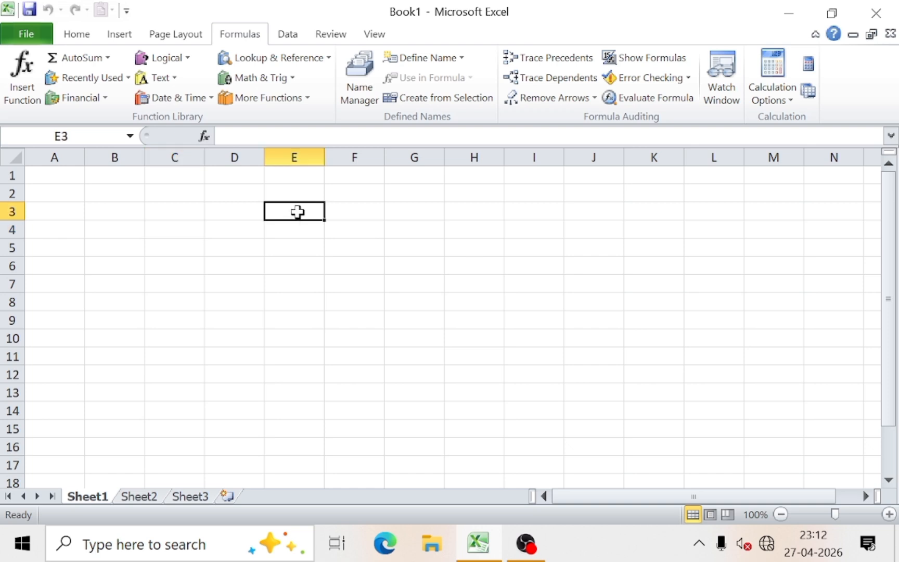
click(292, 228)
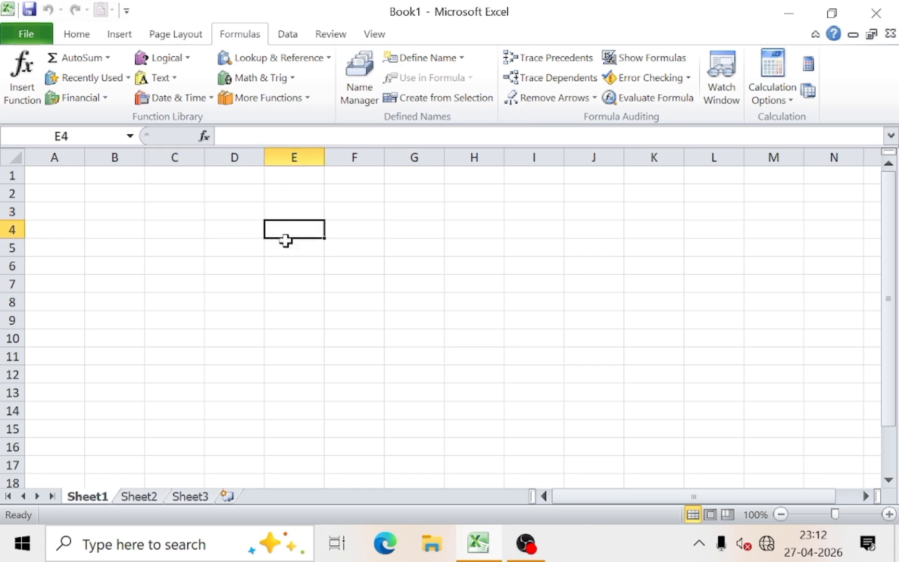
text(m)
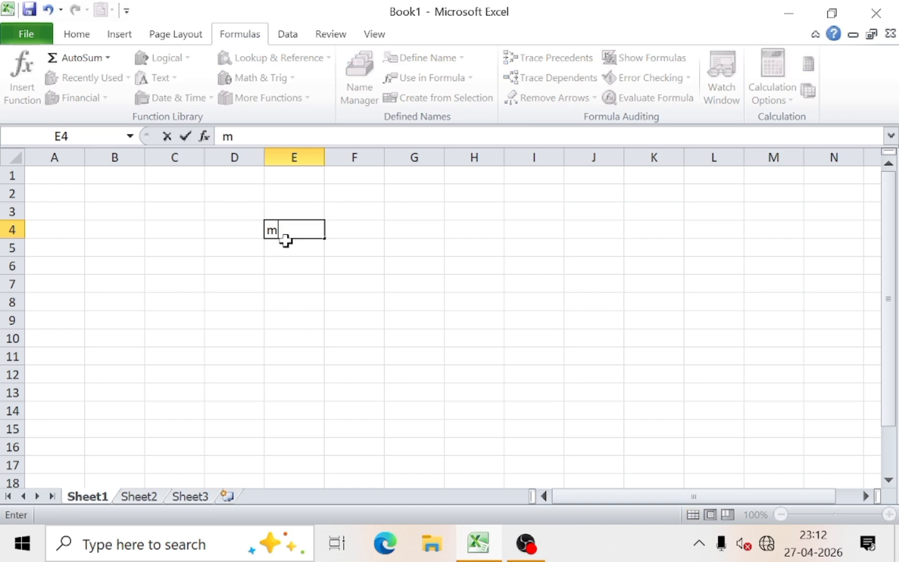
text(ohan)
key(Tab)
text(mo)
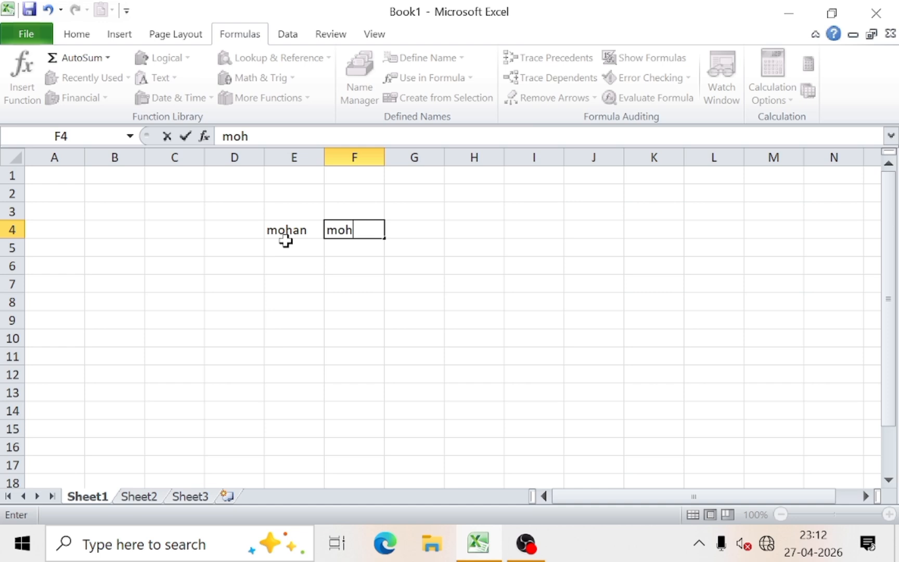
click(299, 372)
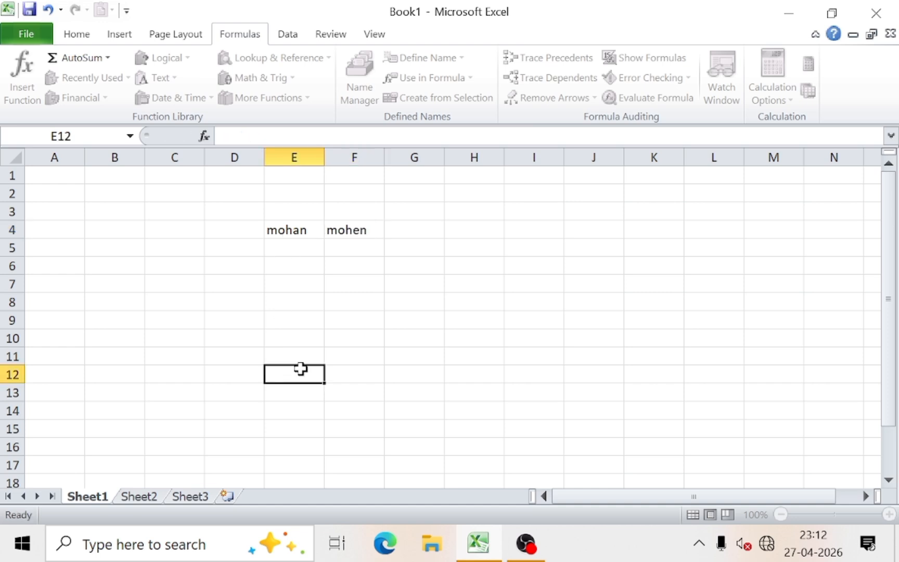
click(295, 234)
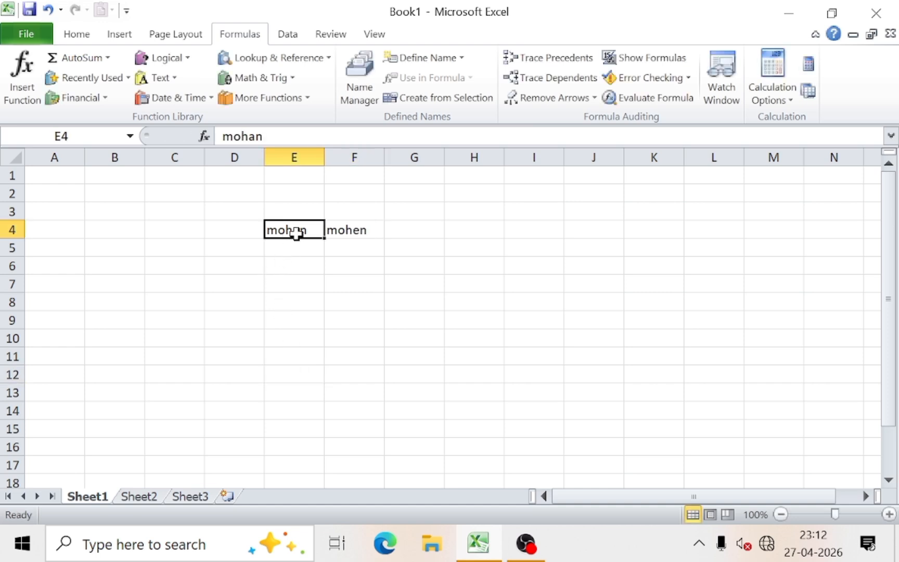
click(351, 227)
- Enter the formula =EXACT(E4,F4) in E6 to compare the two names
click(299, 267)
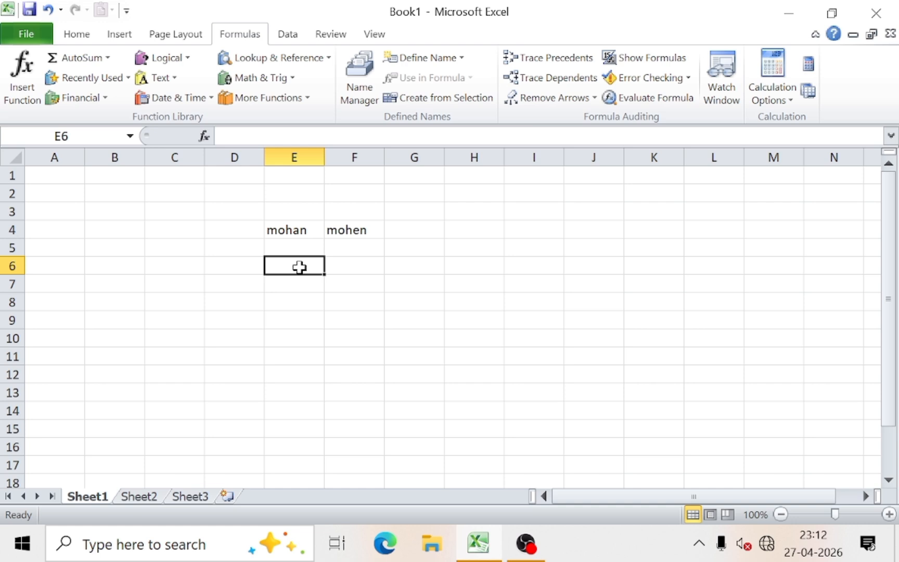
click(161, 78)
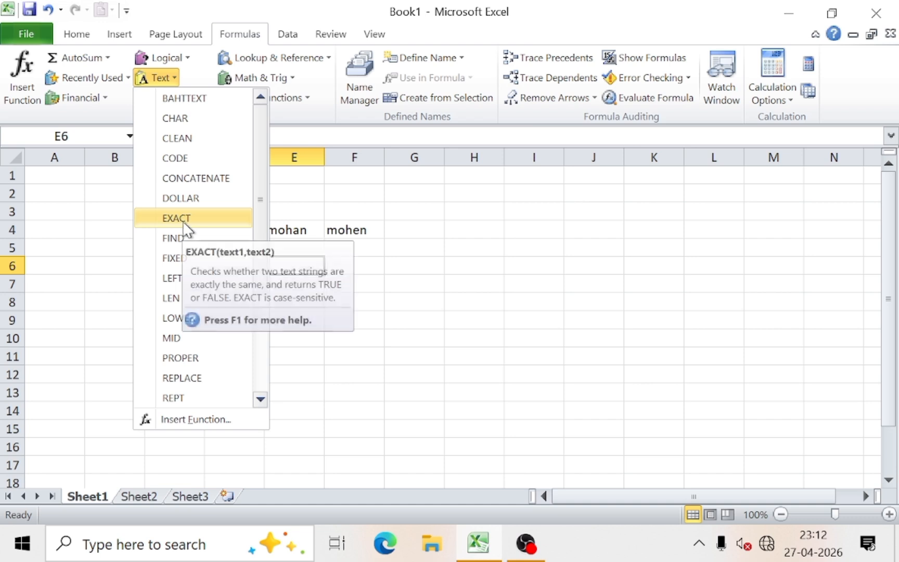
click(287, 285)
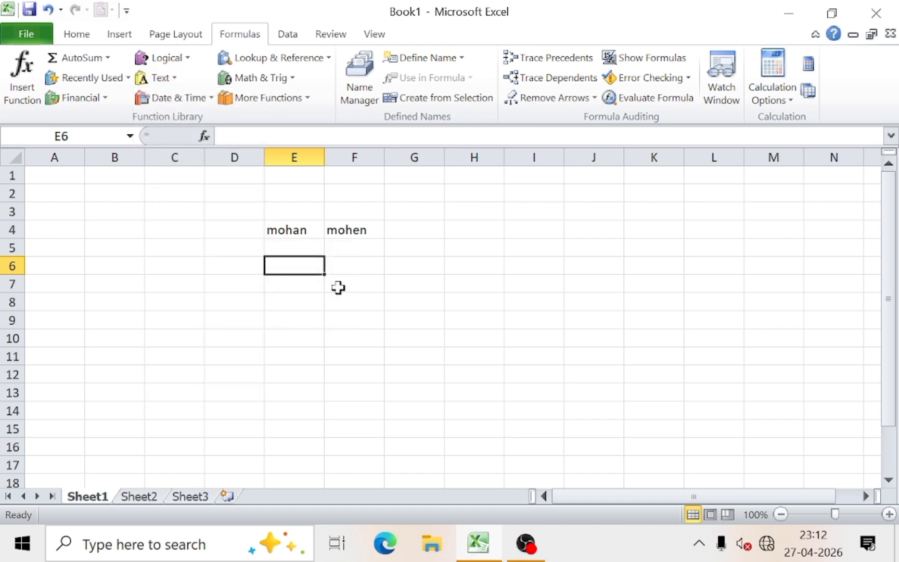
text(=e)
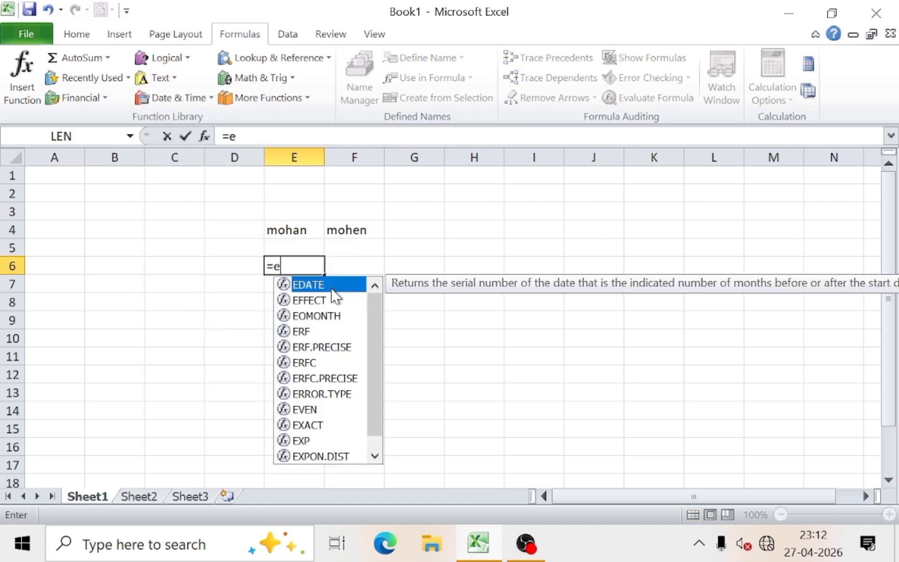
text(xact)
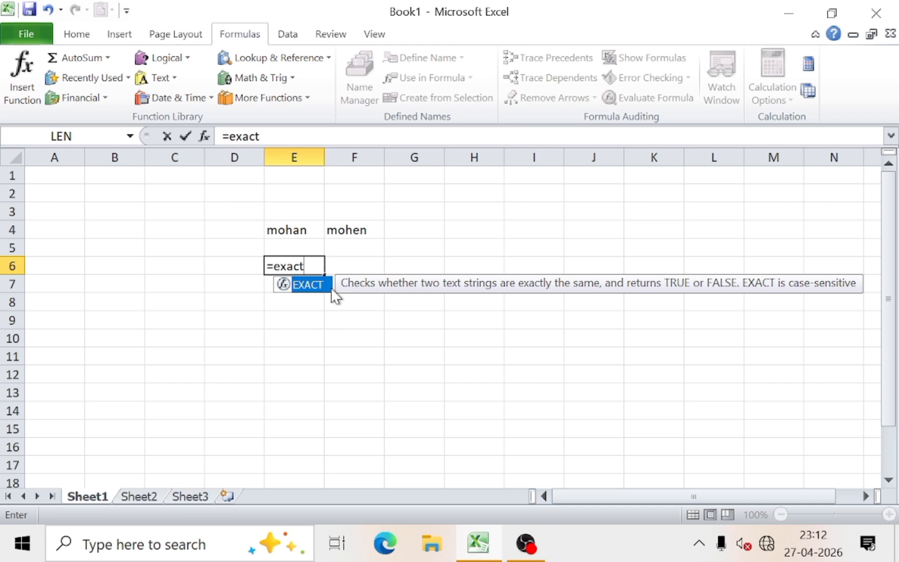
text(()
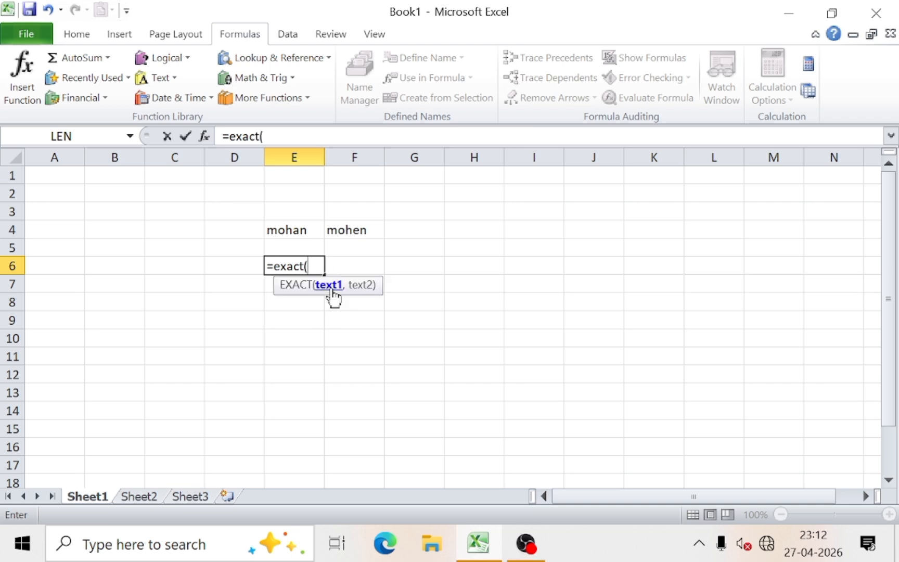
click(305, 231)
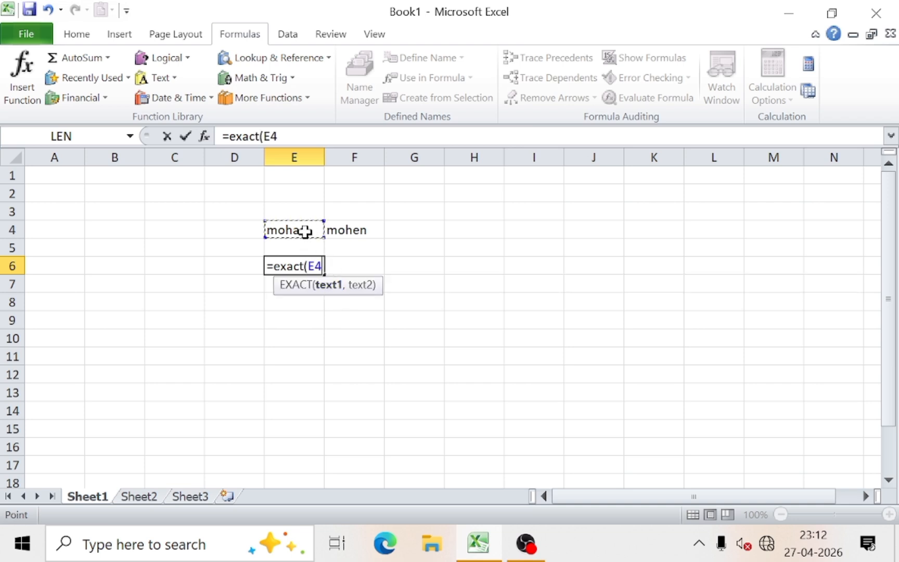
text(,)
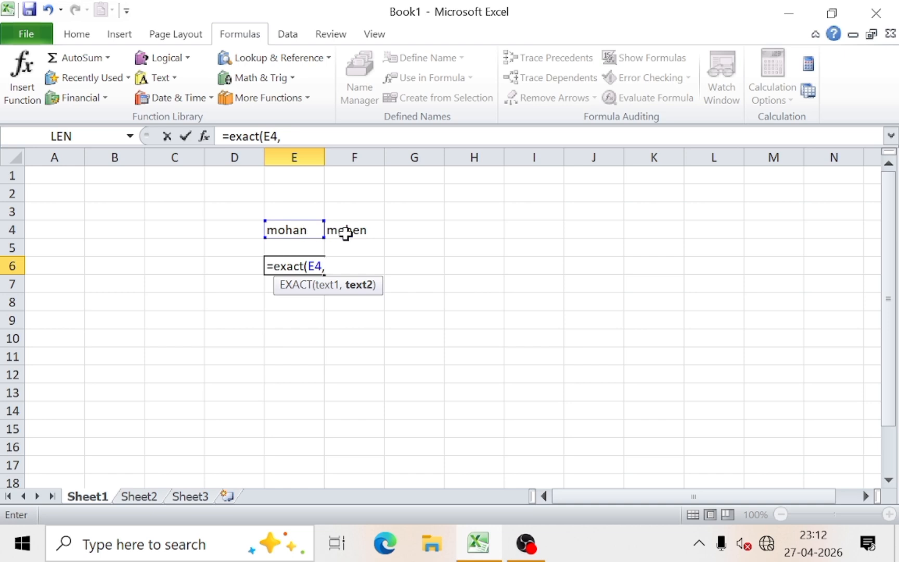
click(363, 230)
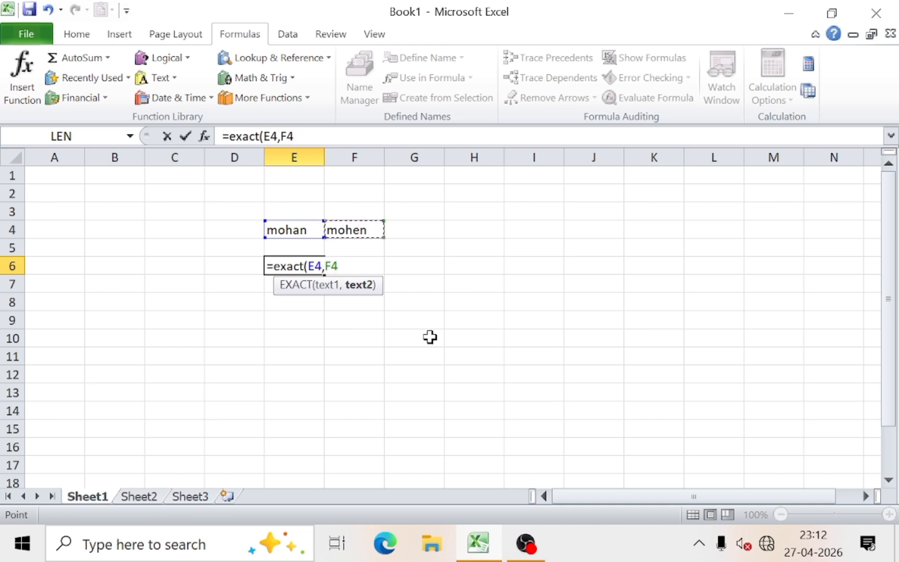
text())
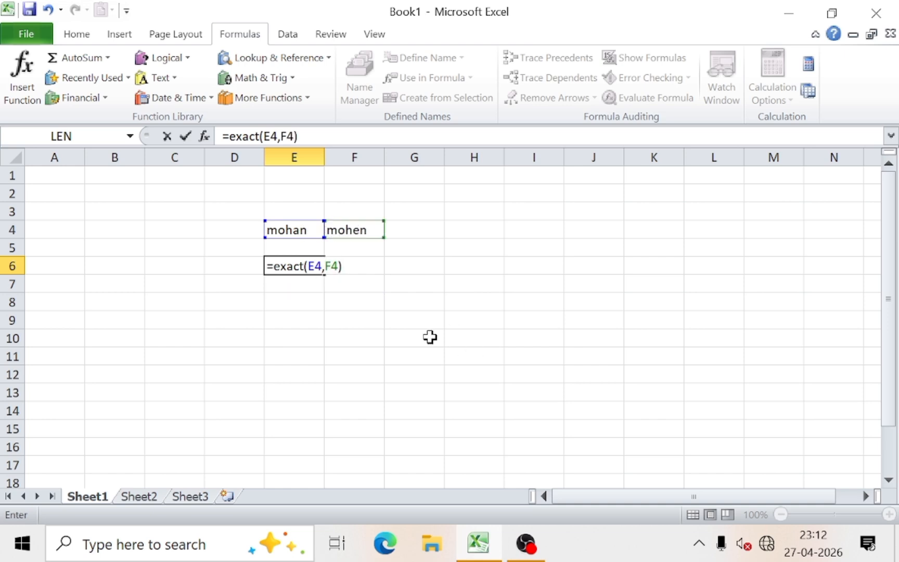
key(Return)
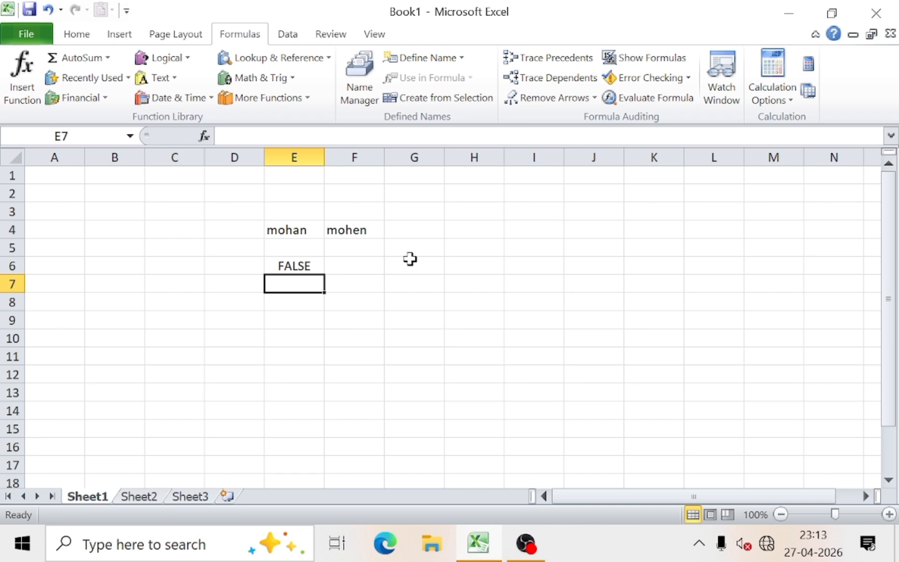
- Correct the name in F4 by replacing its "e" with "a" so that it matches E4
click(292, 268)
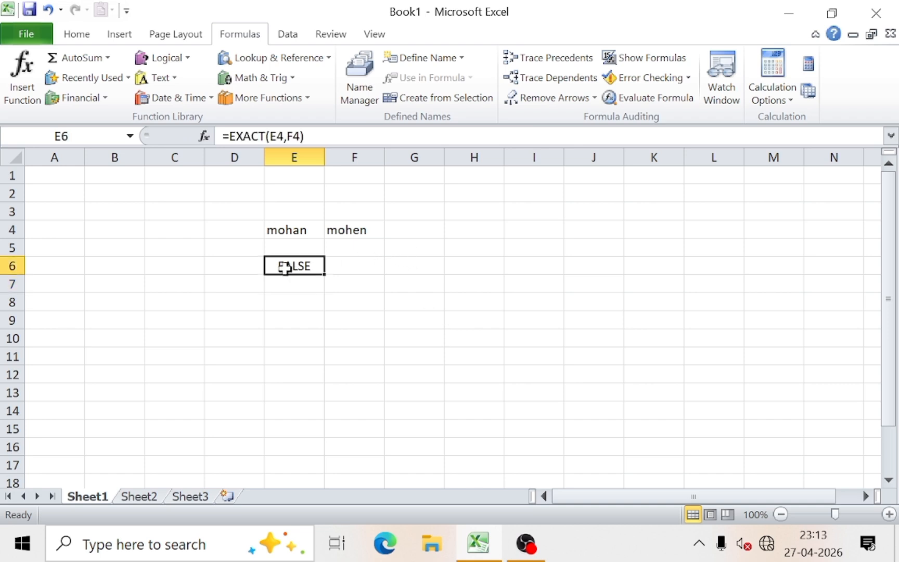
click(286, 231)
click(344, 230)
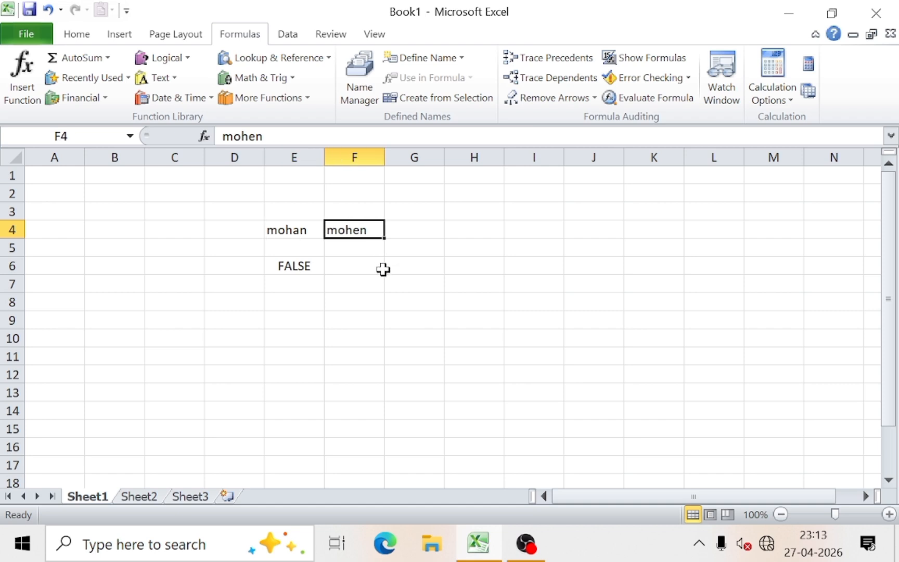
double_click(357, 231)
key(BackSpace)
text(a)
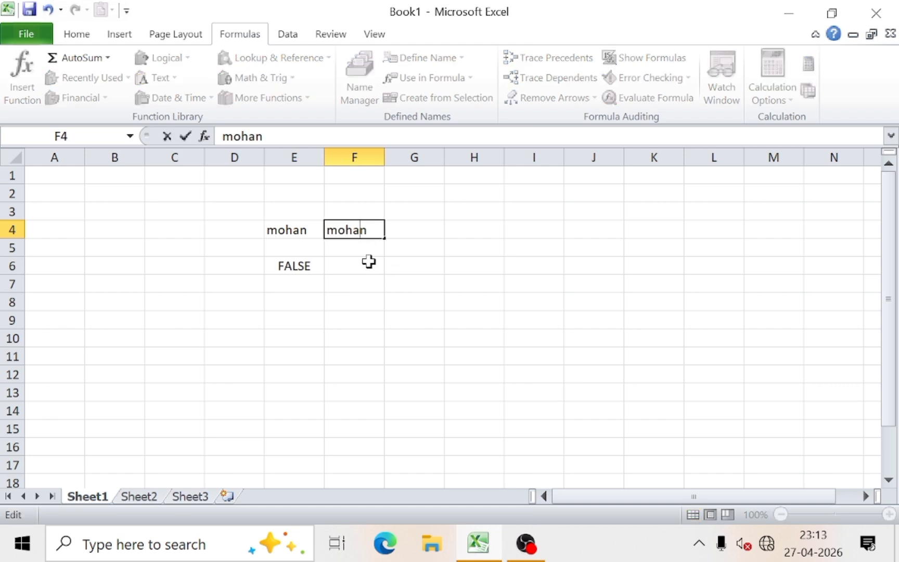
key(Return)
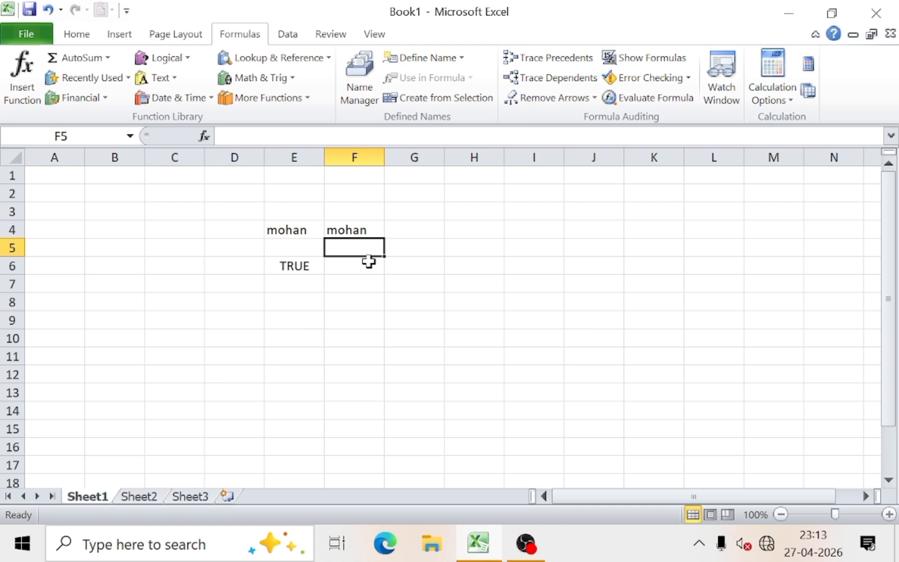
click(276, 268)
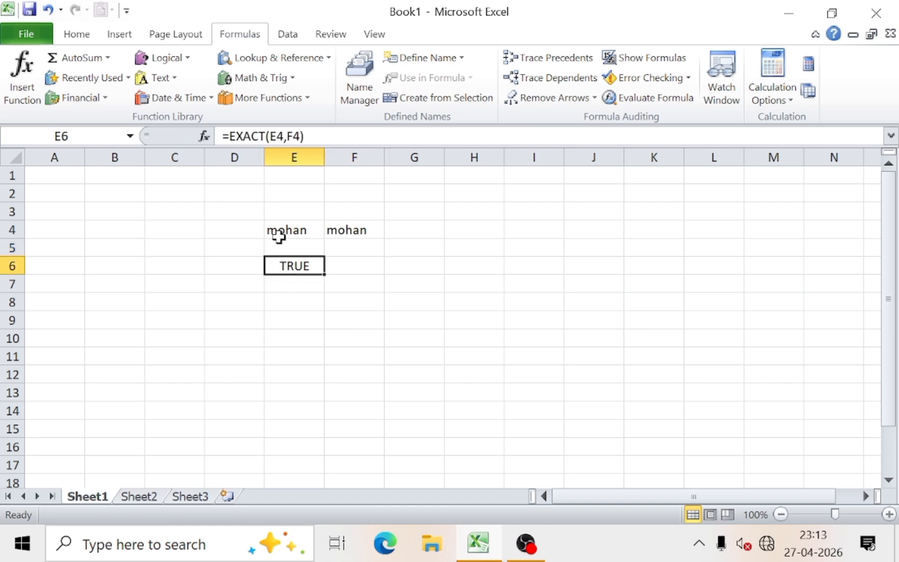
click(279, 235)
click(344, 233)
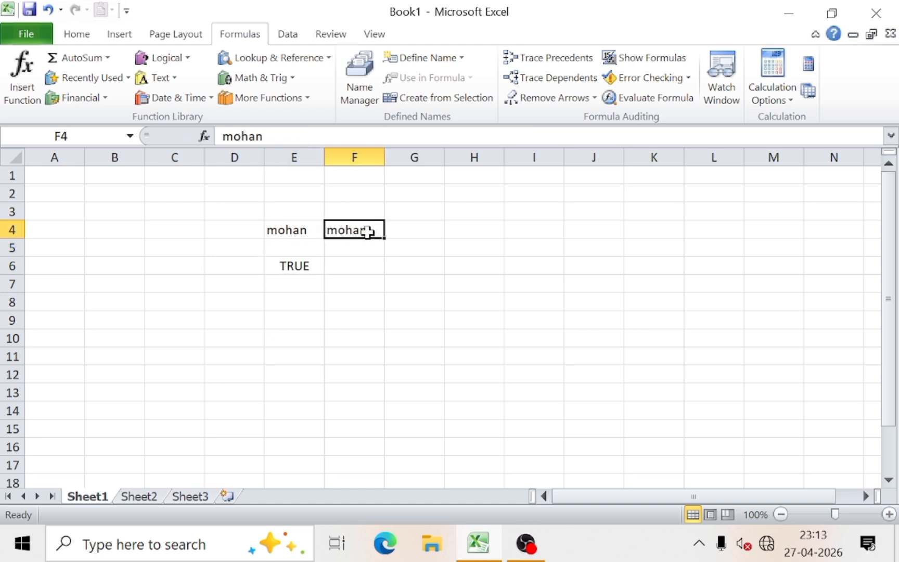
click(157, 78)
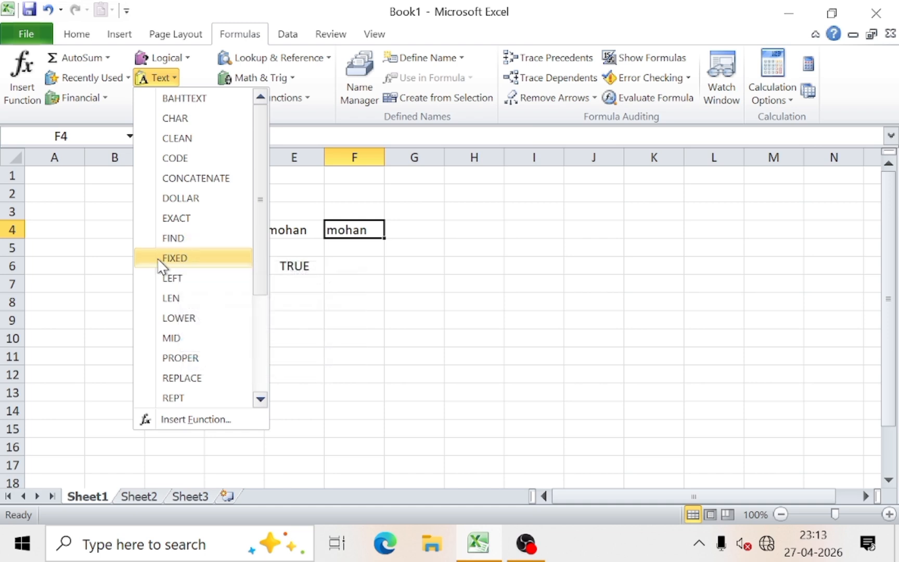
click(421, 305)
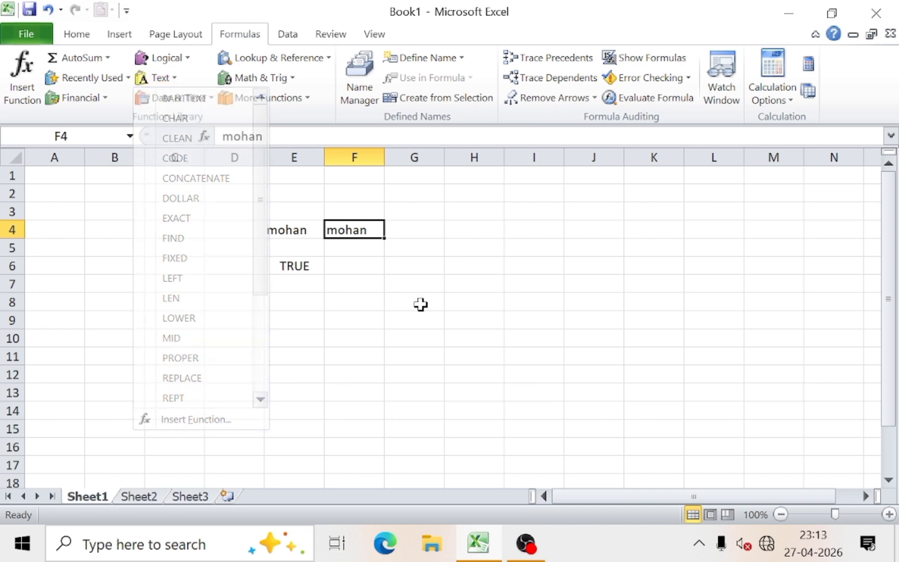
- Clear the names and the comparison formula from cells E4:F6
click(318, 286)
drag(297, 228, 340, 276)
key(Delete)
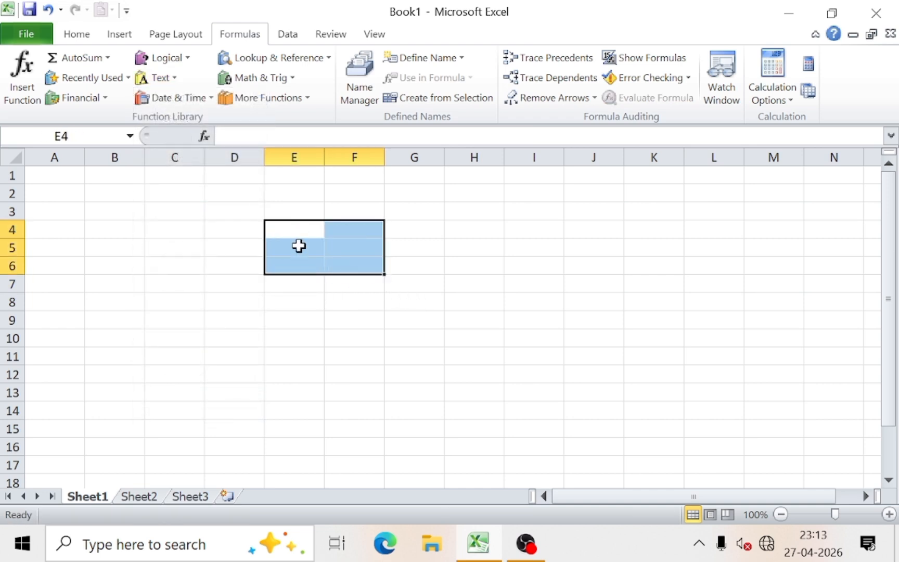
- Enter the numbers 12, 14 and 17 down cells E4 to E6
click(292, 229)
text(12)
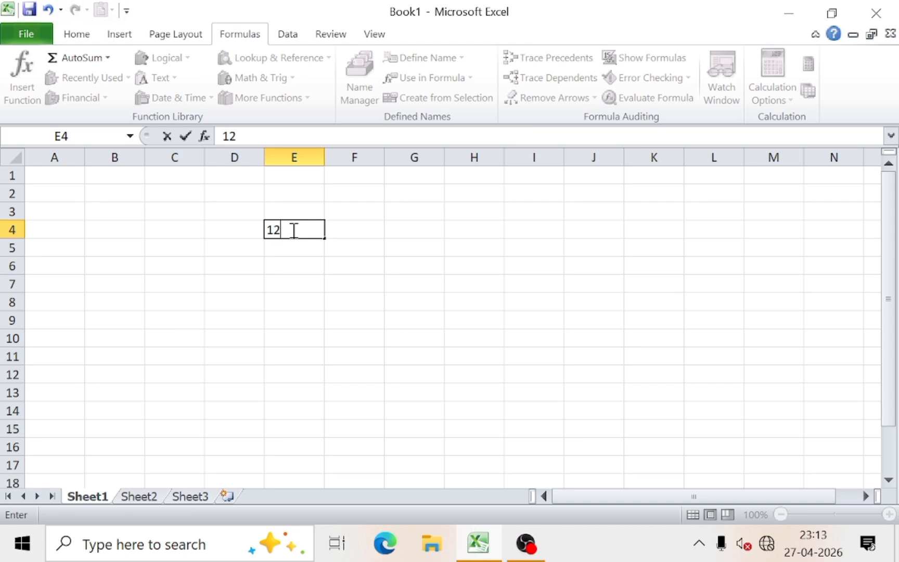
key(Return)
text(14)
key(Return)
text(17)
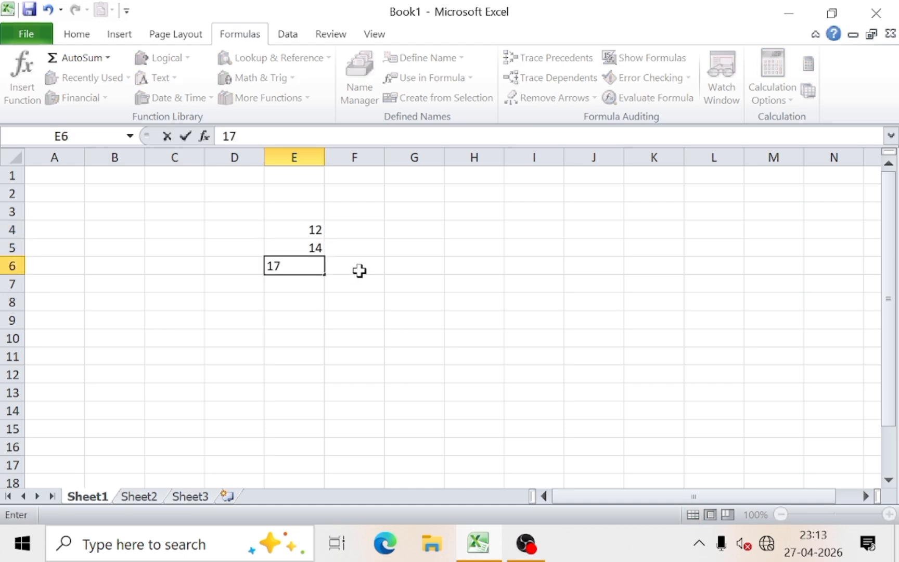
click(356, 302)
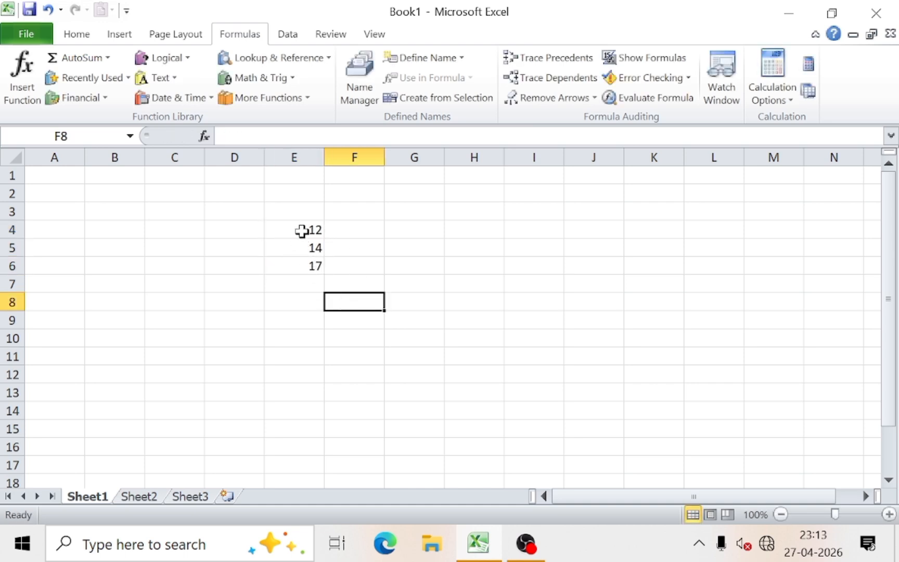
- Extend the number series in E4:E6 down to E12, and show E7:E12 without decimal places
drag(302, 231, 307, 367)
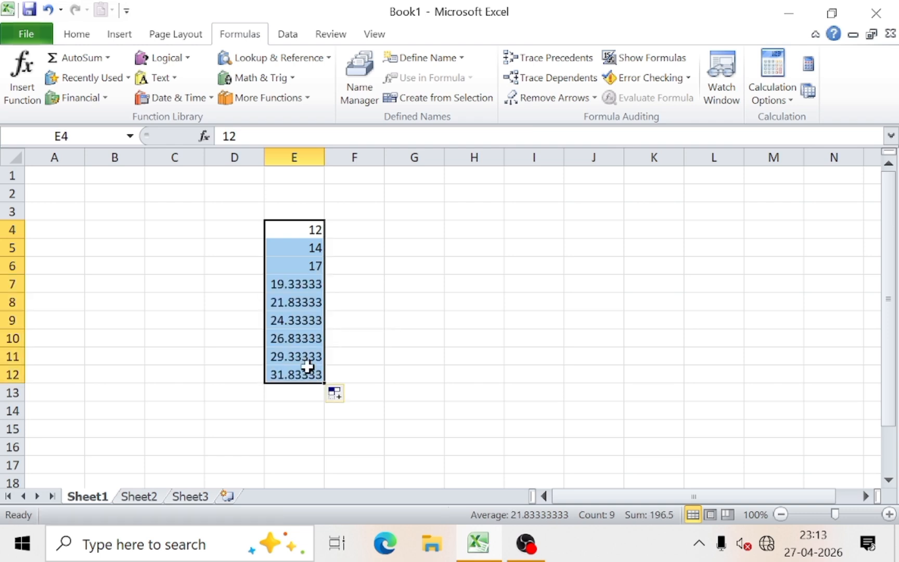
click(76, 35)
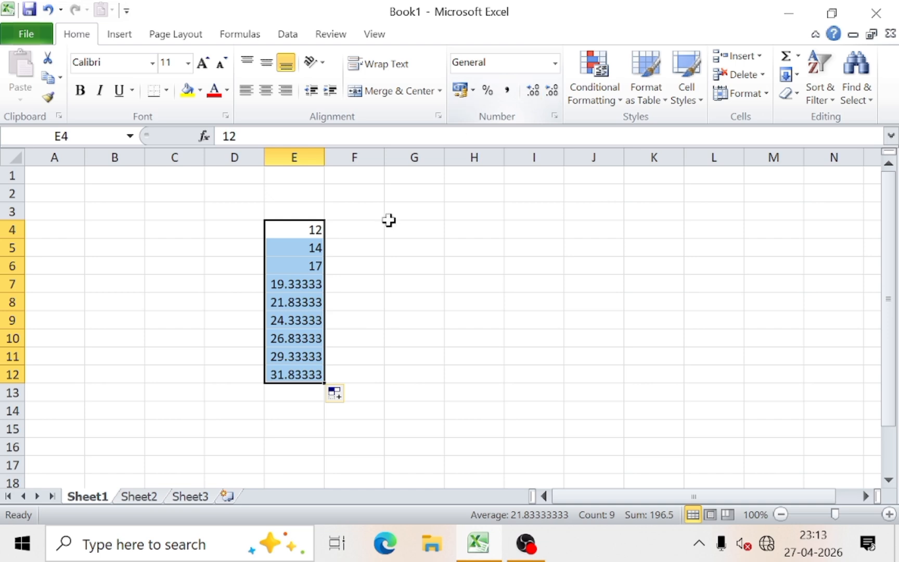
click(393, 242)
drag(303, 285, 310, 375)
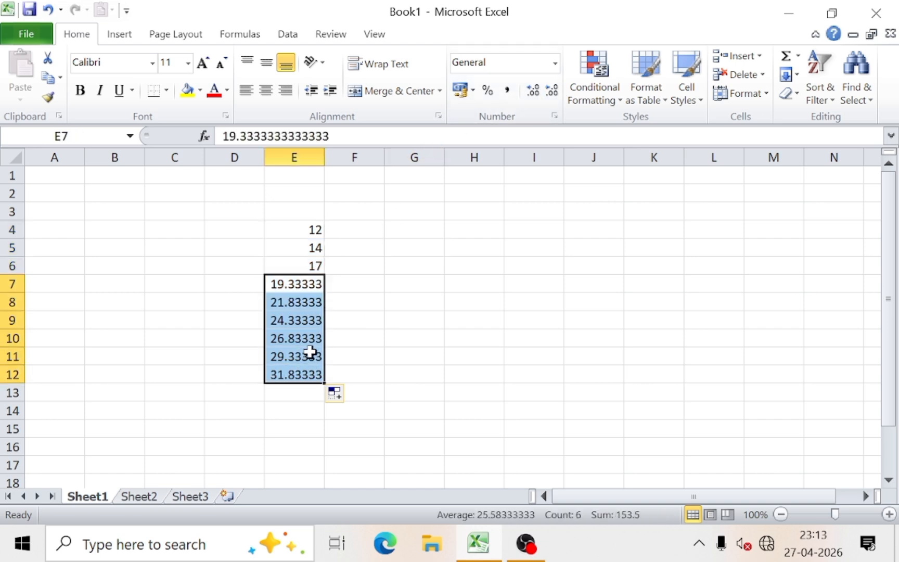
click(552, 91)
click(551, 91)
click(552, 91)
click(552, 91)
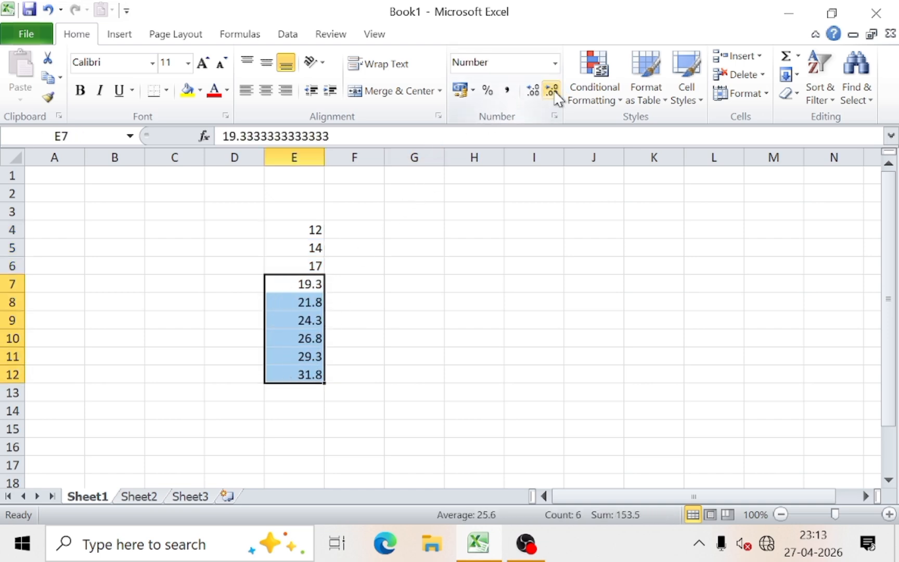
click(552, 91)
click(450, 249)
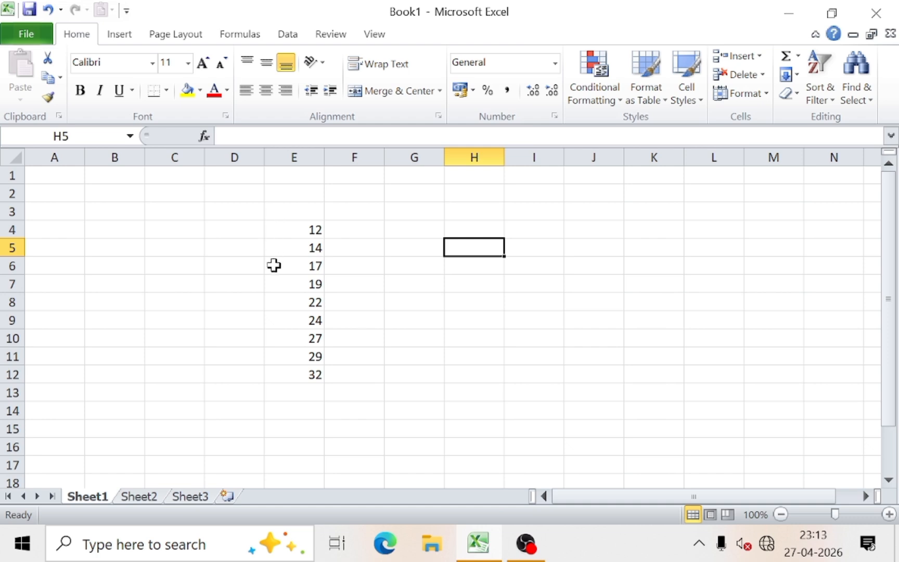
- Enter the formula =FIXED(E4) in G4
click(401, 233)
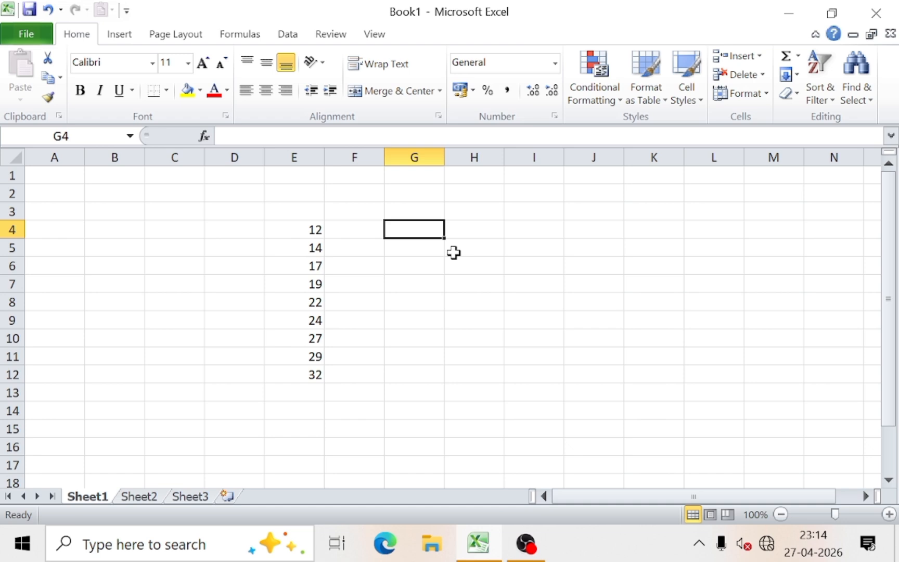
text(=)
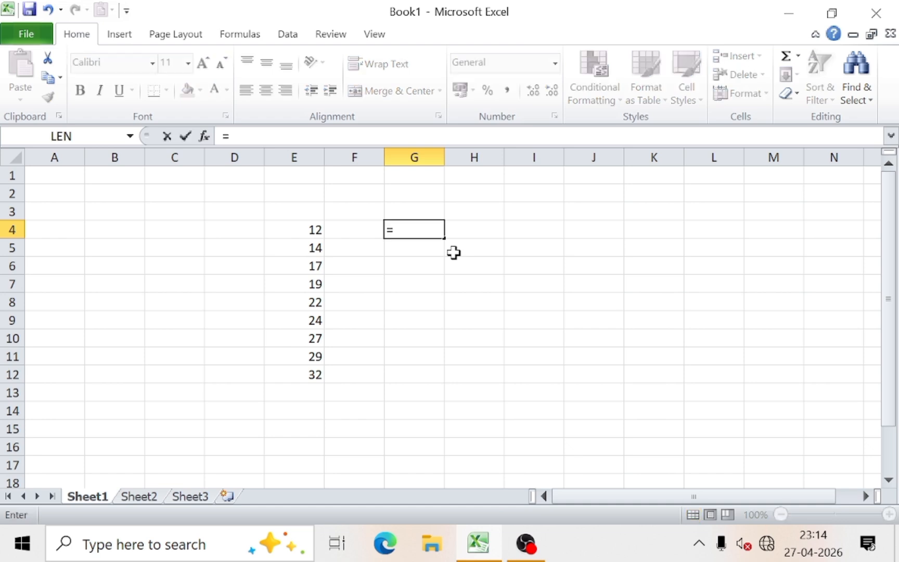
text(fixed)
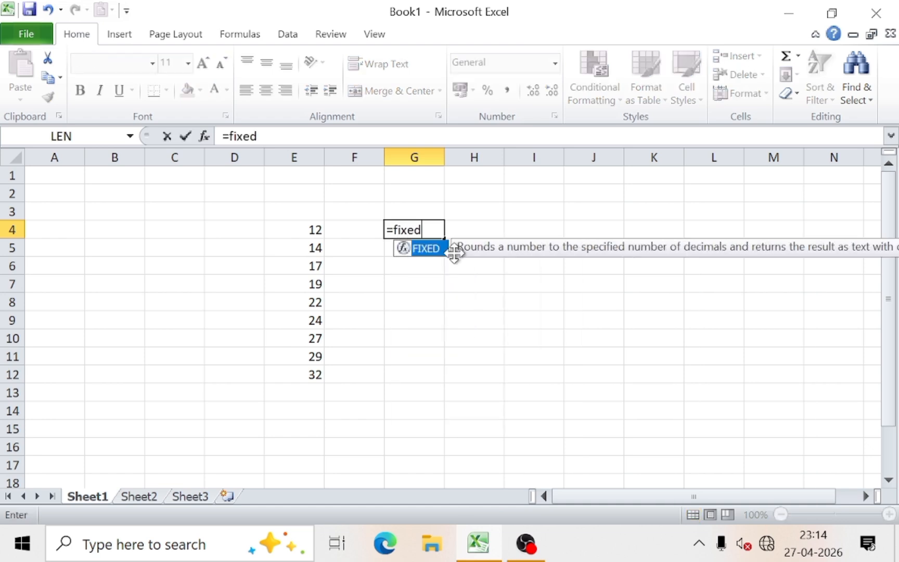
text(()
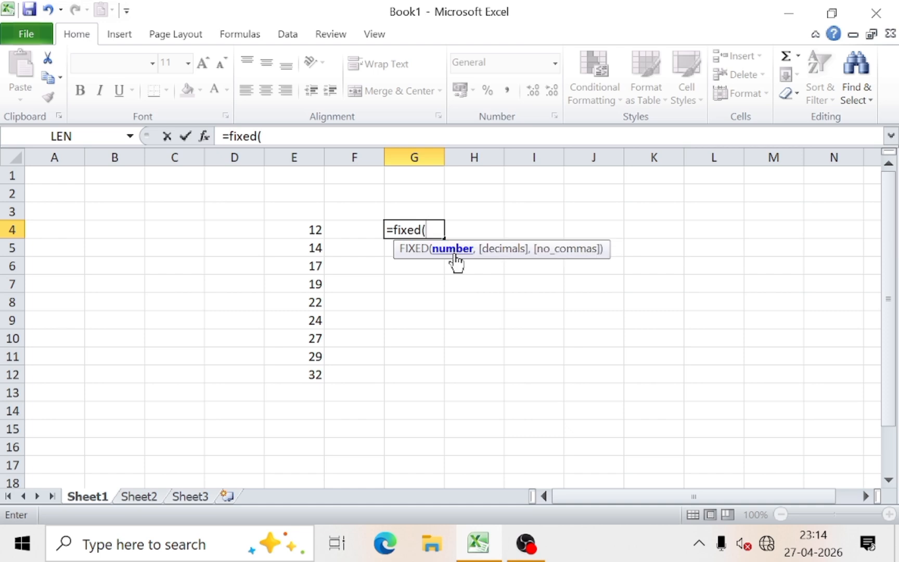
click(305, 229)
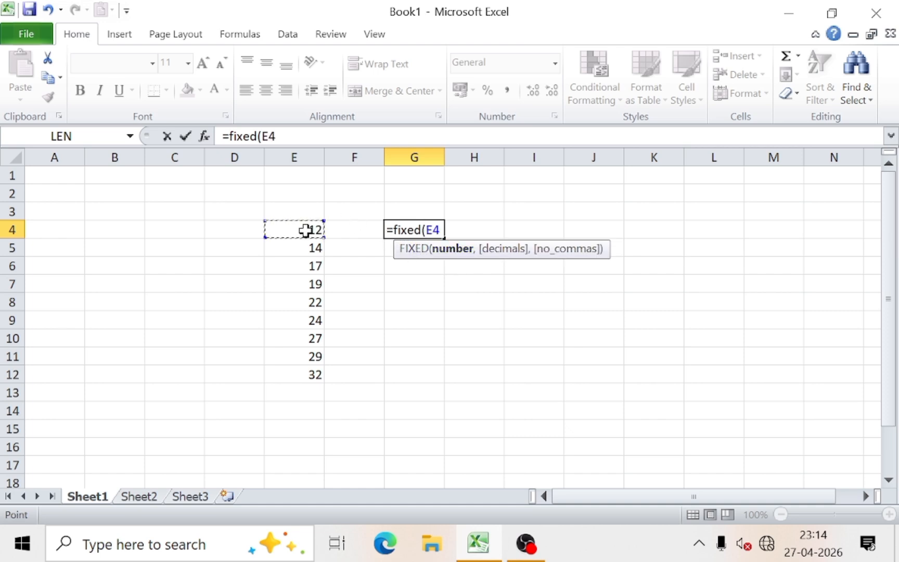
text())
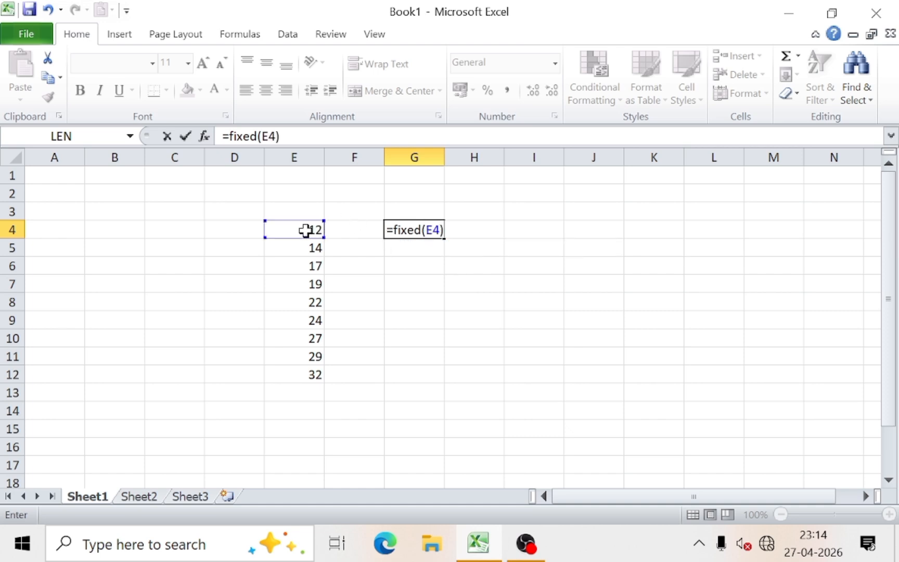
key(Return)
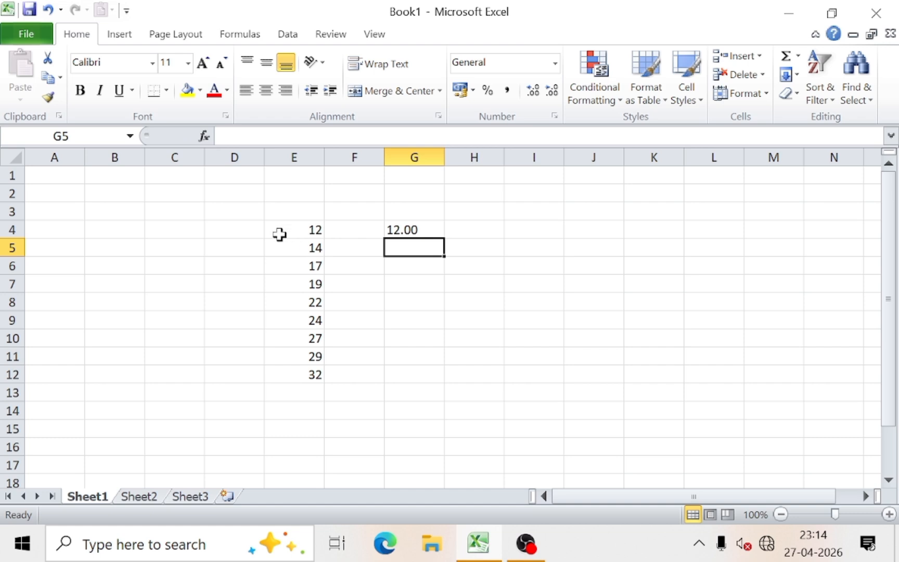
- Copy the FIXED formula from G4 down to G12, alongside the numbers in column E
click(401, 232)
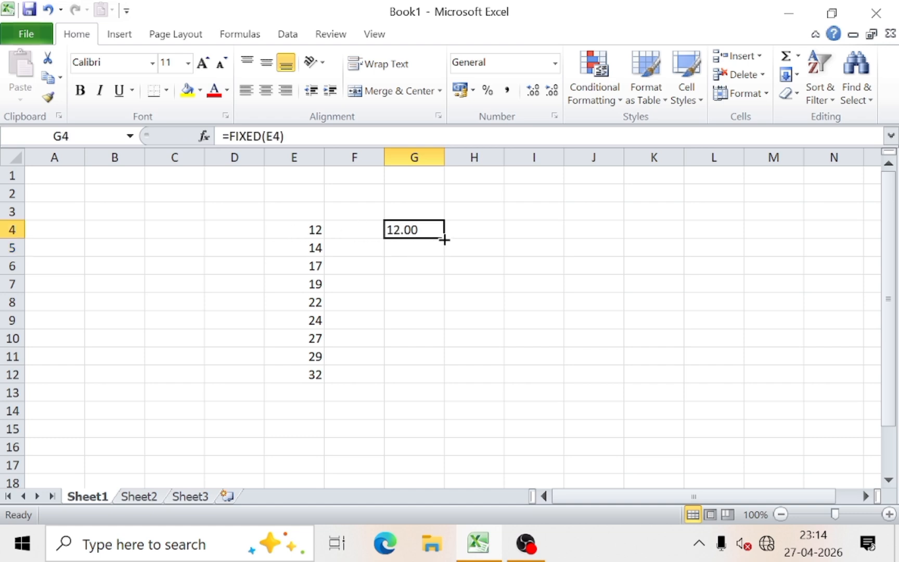
drag(443, 240, 428, 378)
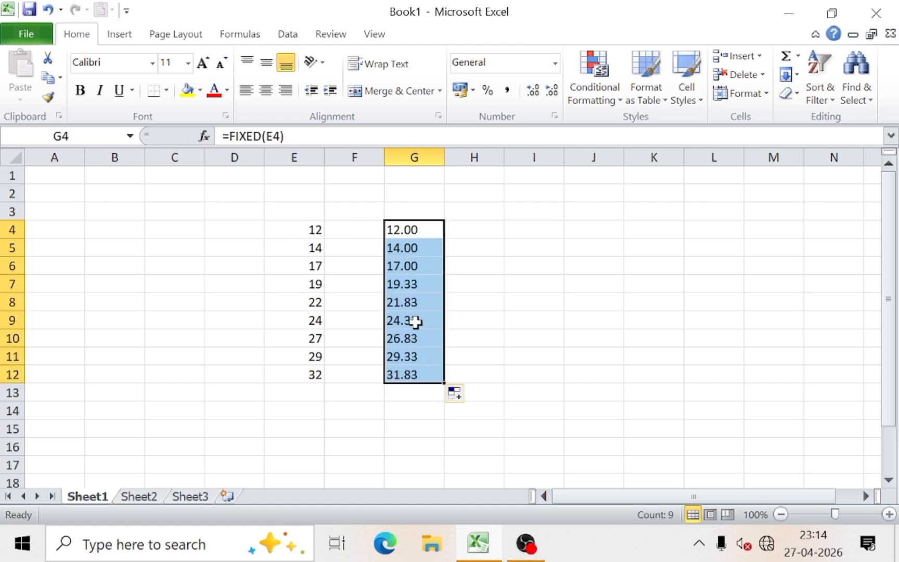
click(530, 305)
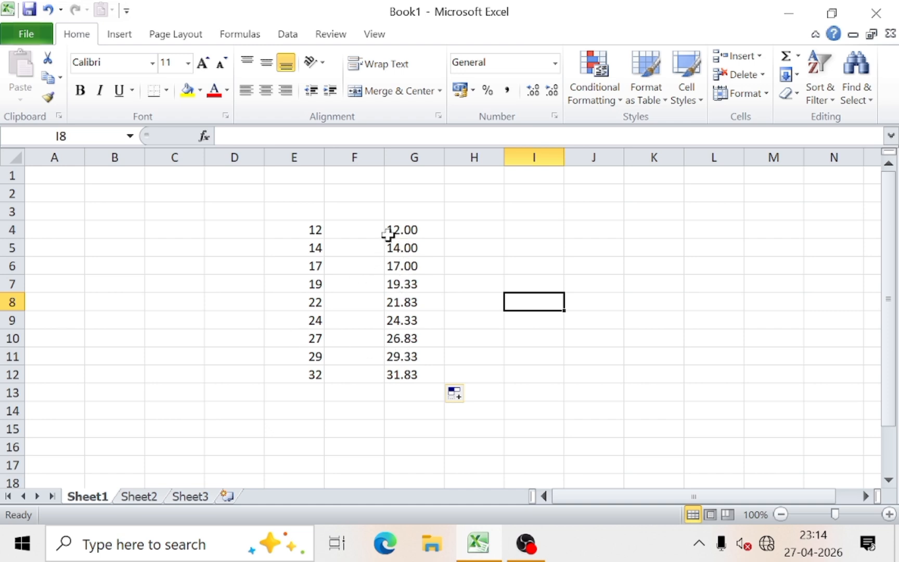
- Change the formula in G4 to =FIXED(E4,1) for one decimal place and copy it down to G12
click(408, 245)
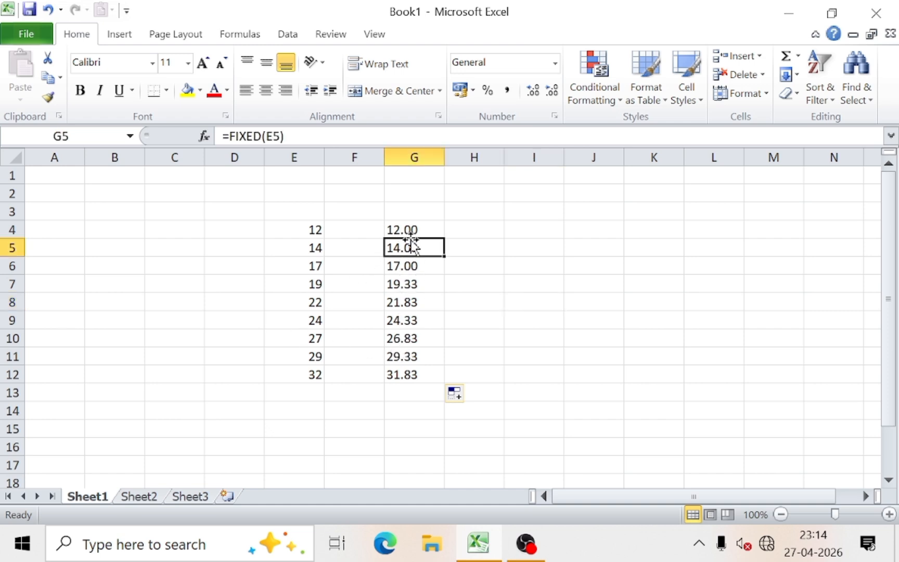
click(410, 235)
double_click(411, 230)
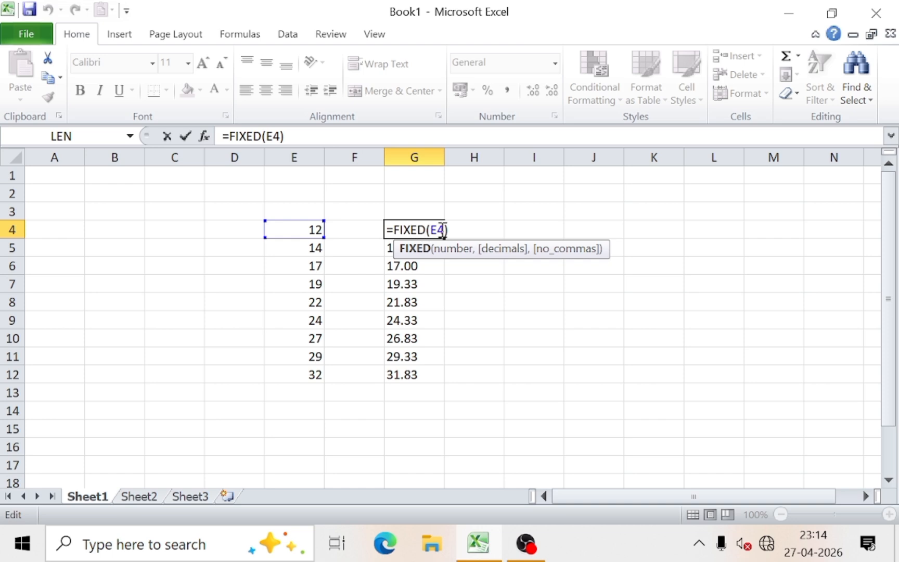
text(,)
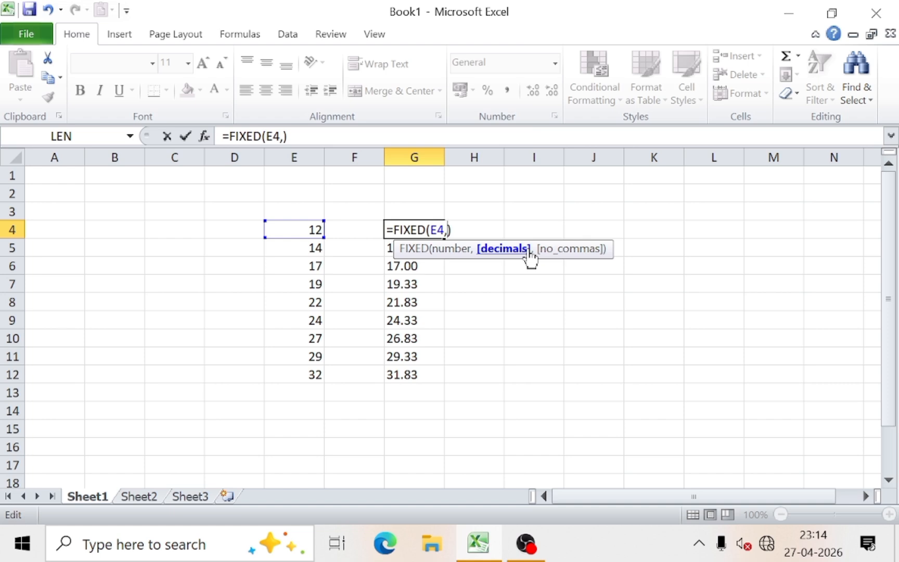
text(1)
key(Return)
click(433, 230)
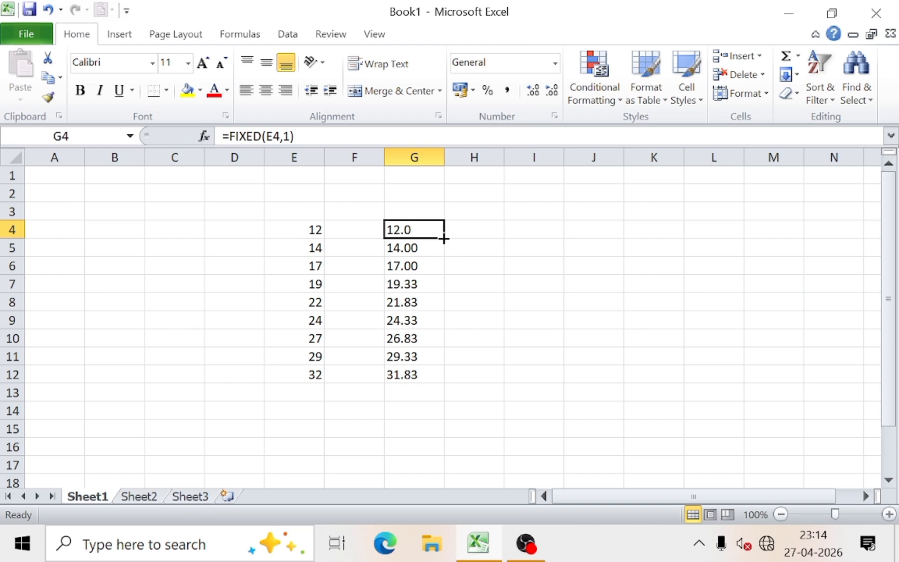
double_click(444, 238)
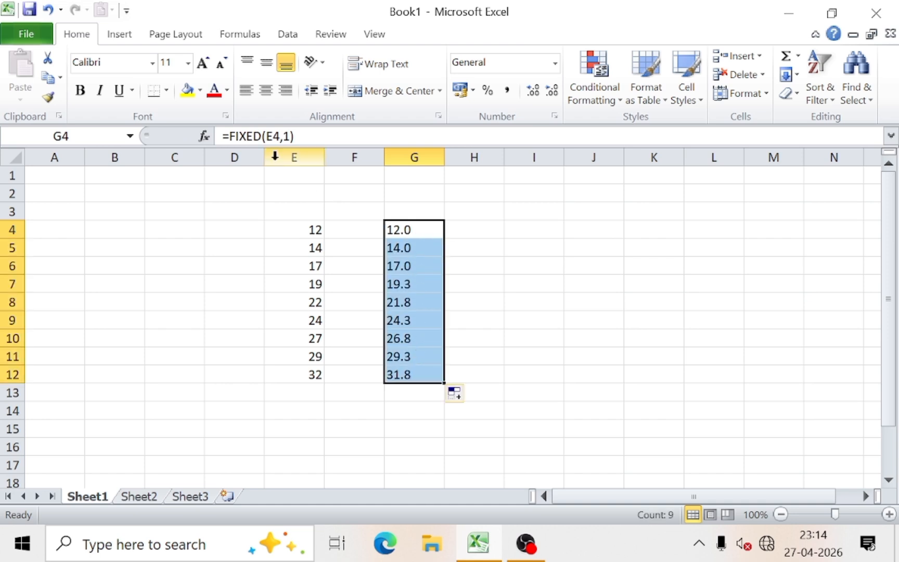
- Read the description of the LEFT function in the list of text functions
click(232, 34)
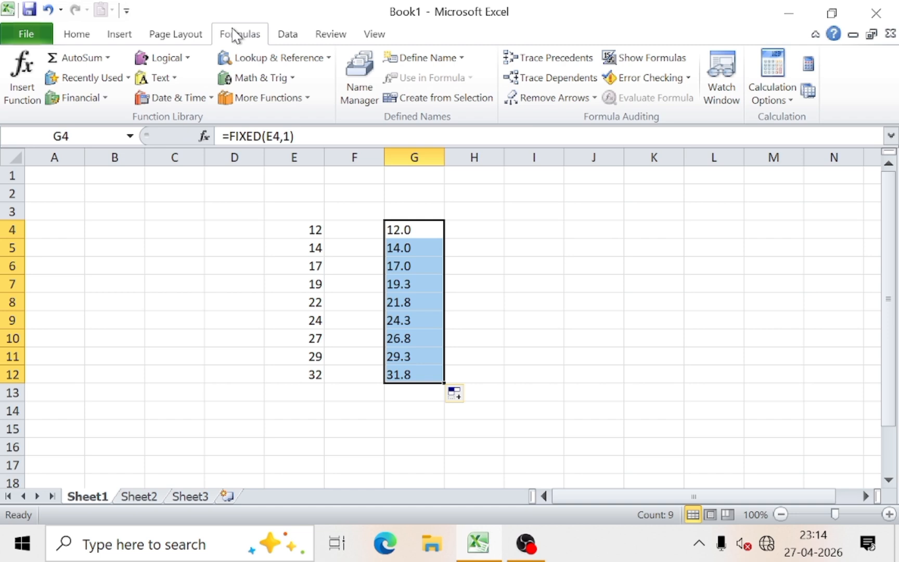
click(168, 79)
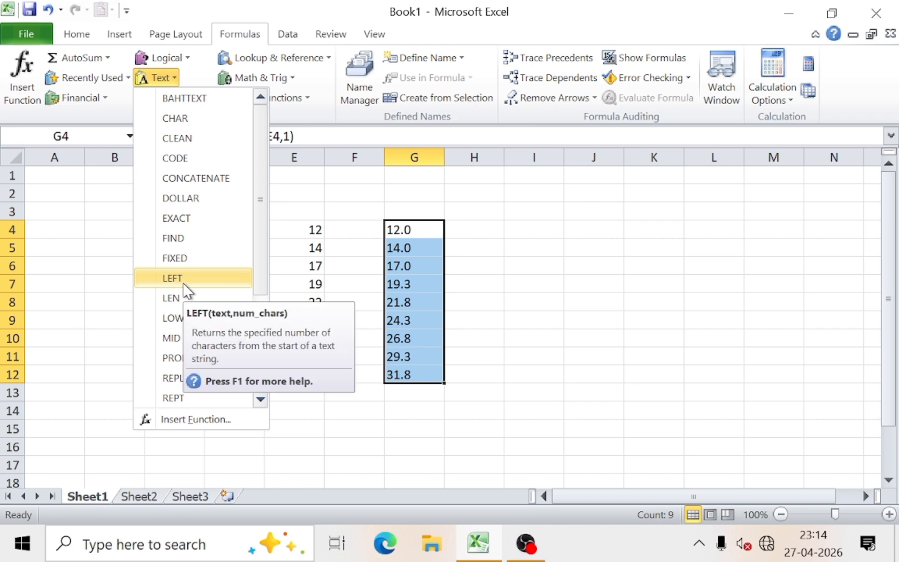
click(496, 311)
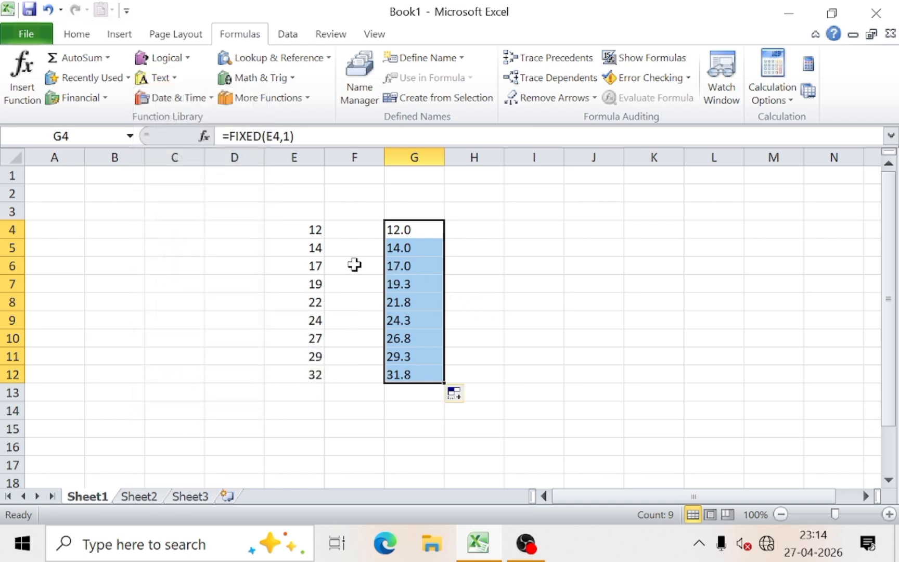
- Enter two full names without spaces in B4 and B5, removing the stray comma from the second
click(125, 227)
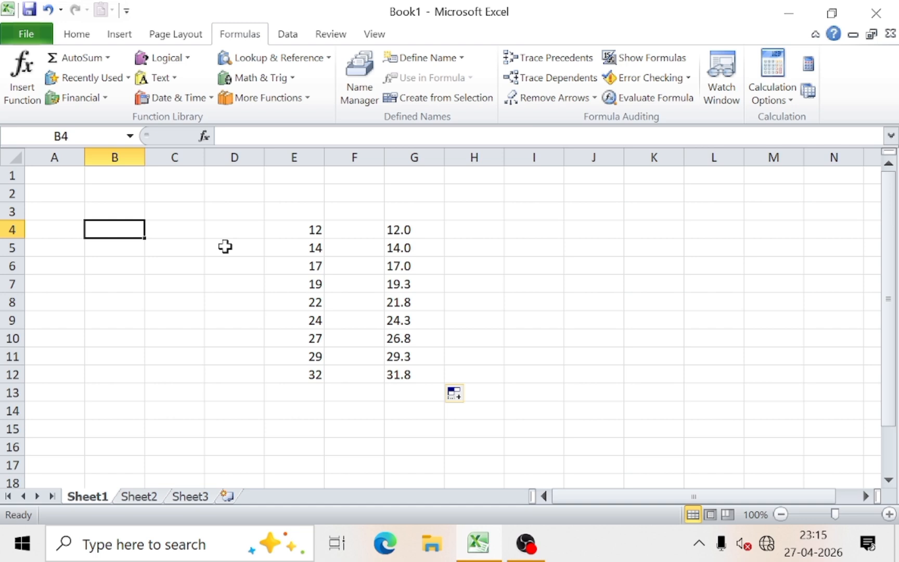
text(sujee)
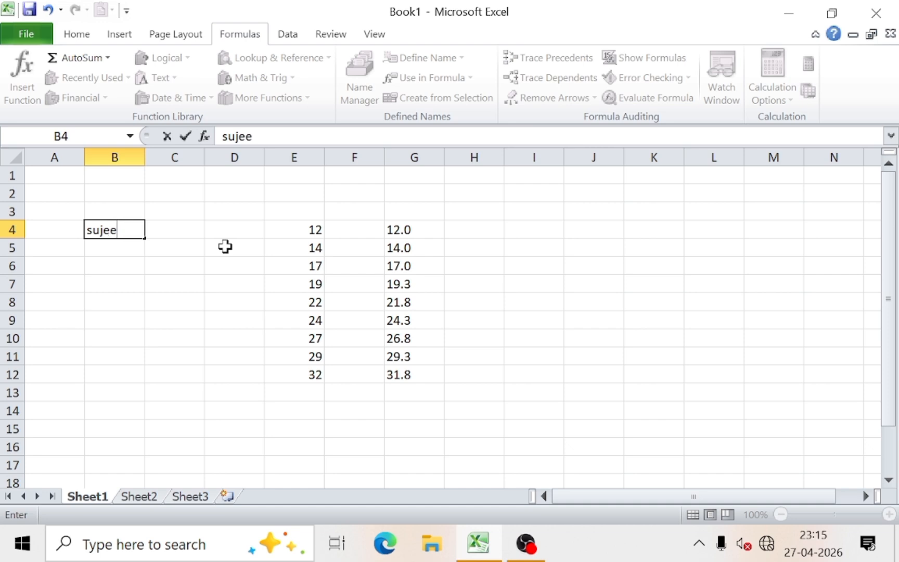
text(tkumar)
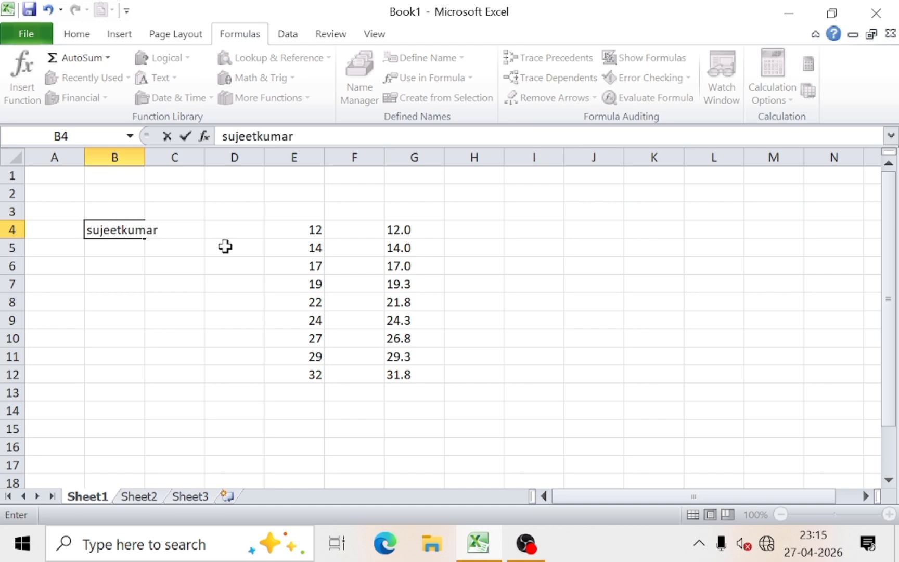
key(Return)
text(ram,es)
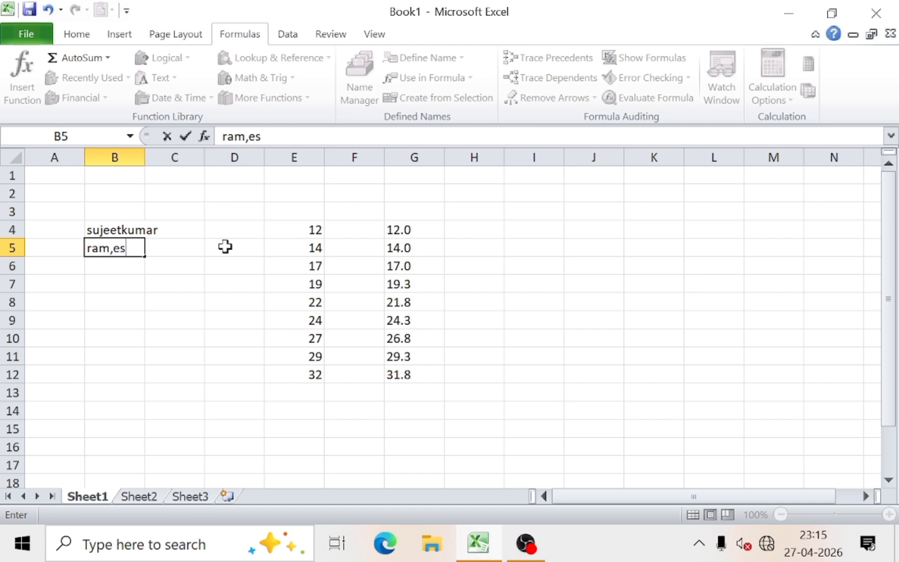
text(hgupta)
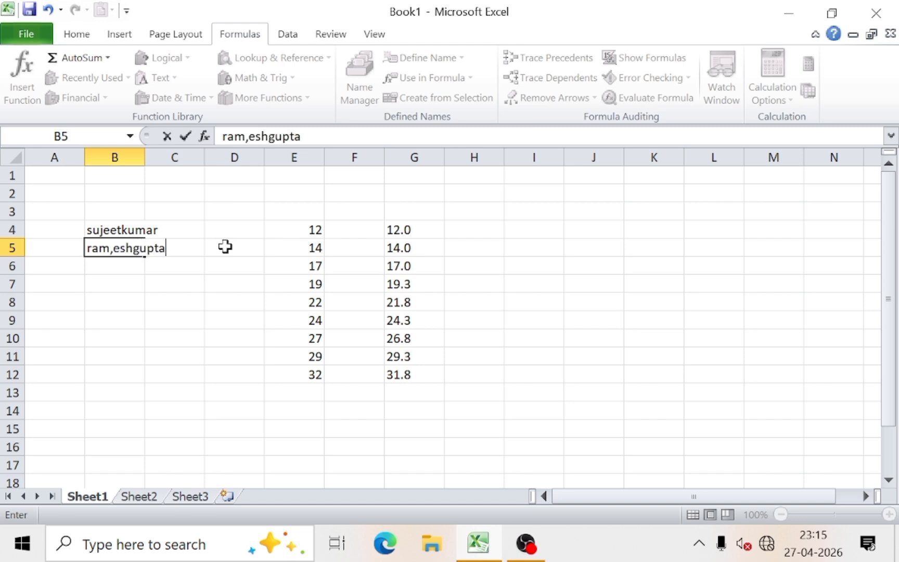
click(113, 247)
key(BackSpace)
key(Return)
click(216, 327)
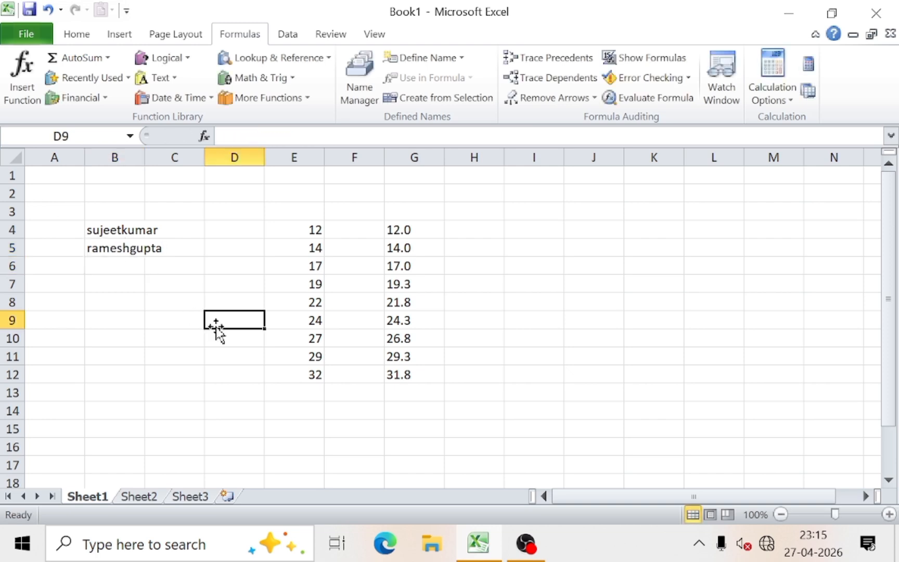
- Fit the width of column B to the full names in B4 and B5
click(159, 246)
double_click(144, 157)
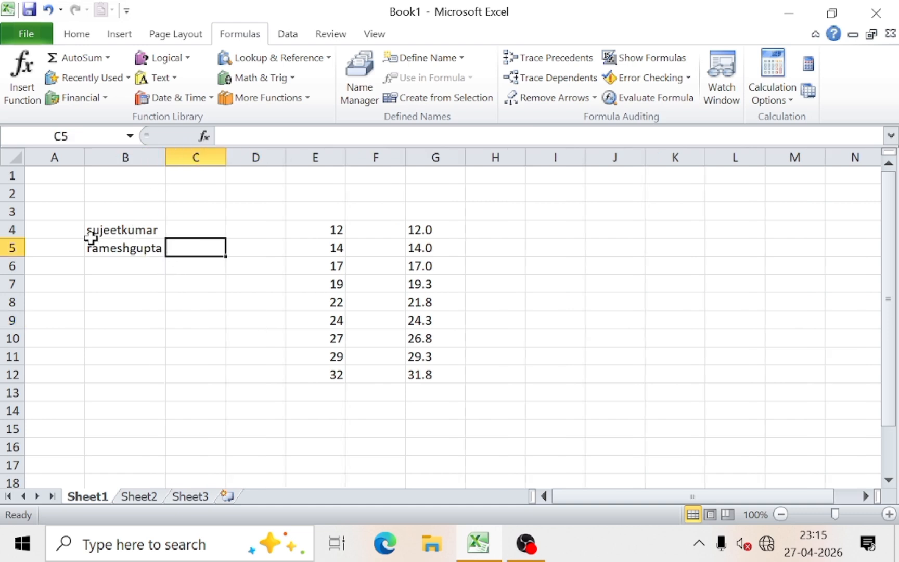
click(143, 252)
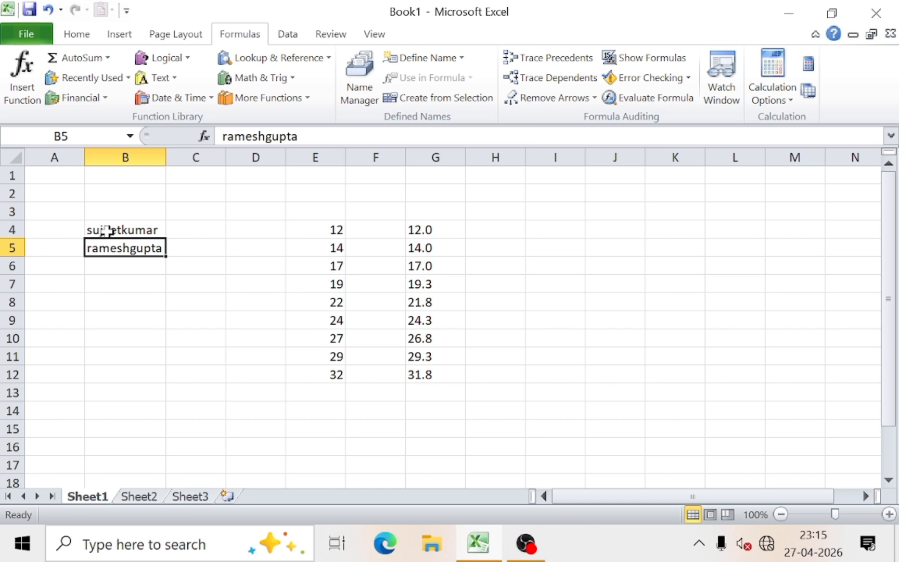
- Insert a LEFT function in C4 that extracts the first 6 characters of the full name in B4
click(188, 228)
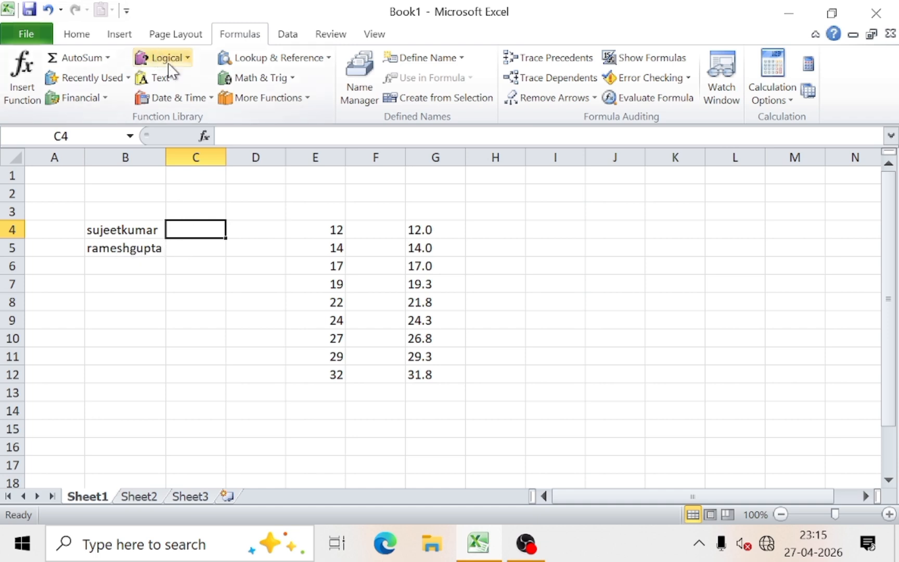
click(159, 78)
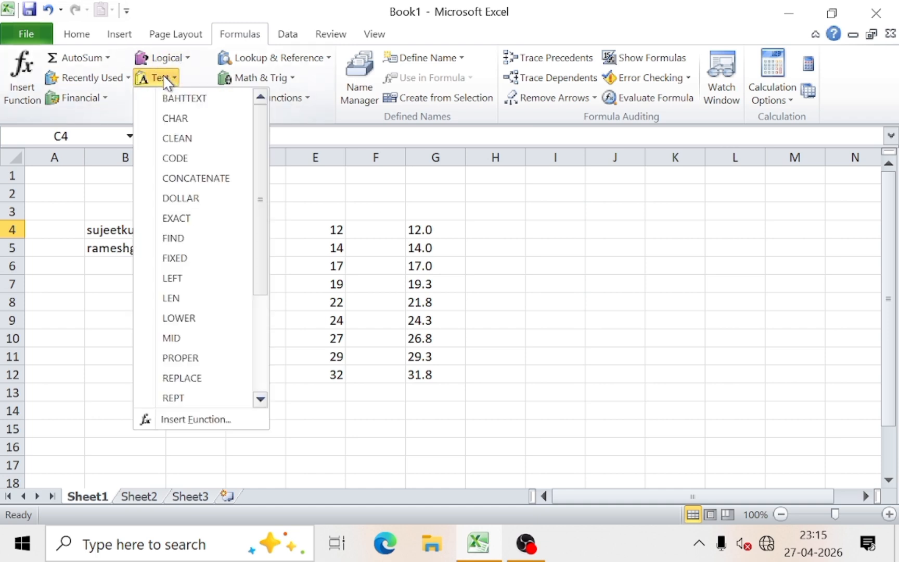
click(197, 278)
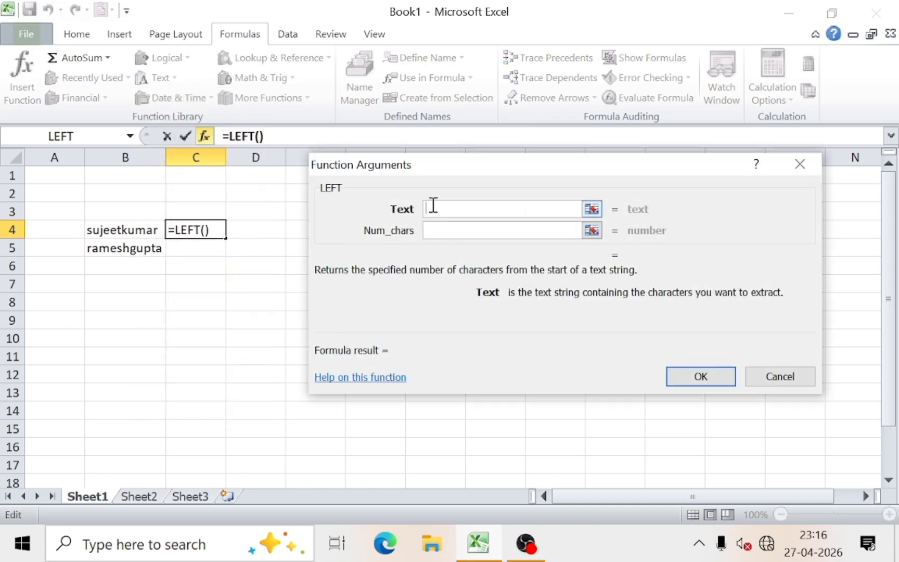
click(126, 231)
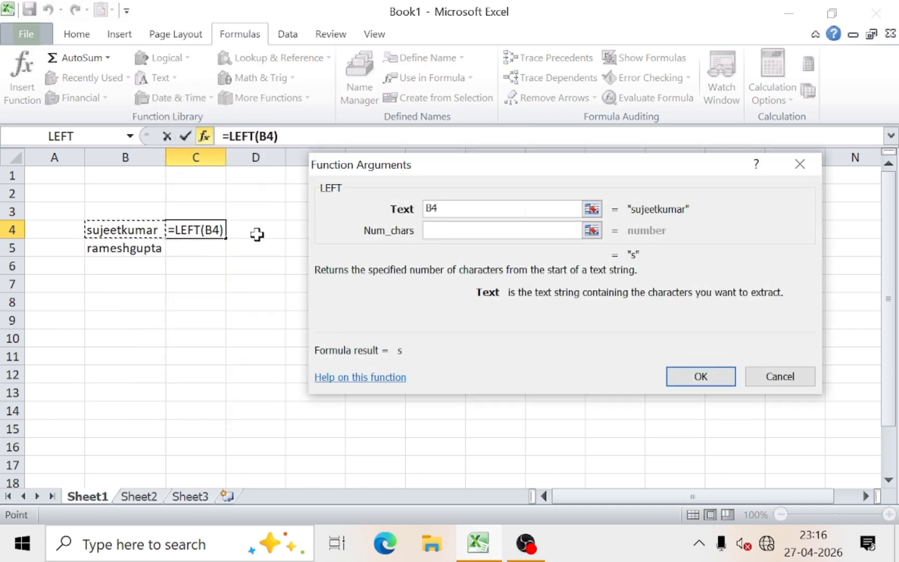
click(433, 232)
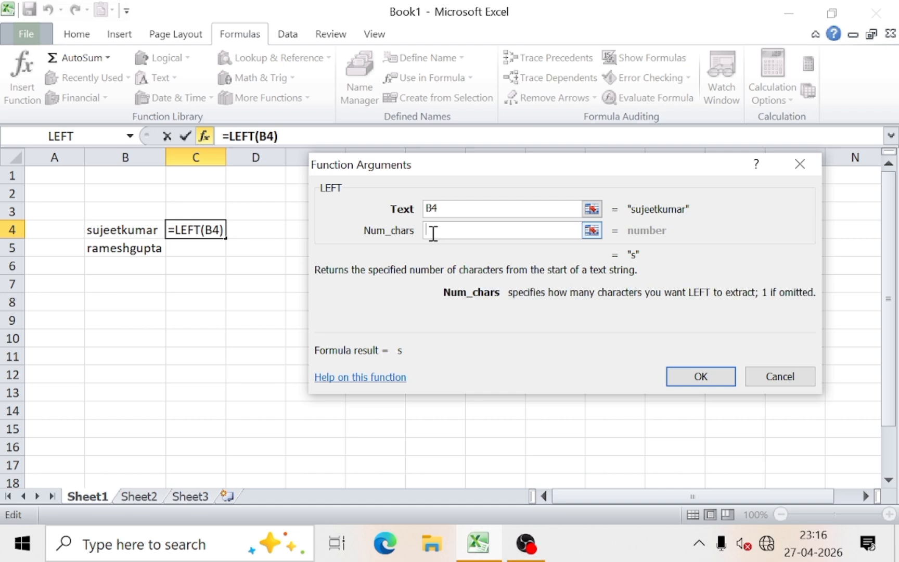
text(5)
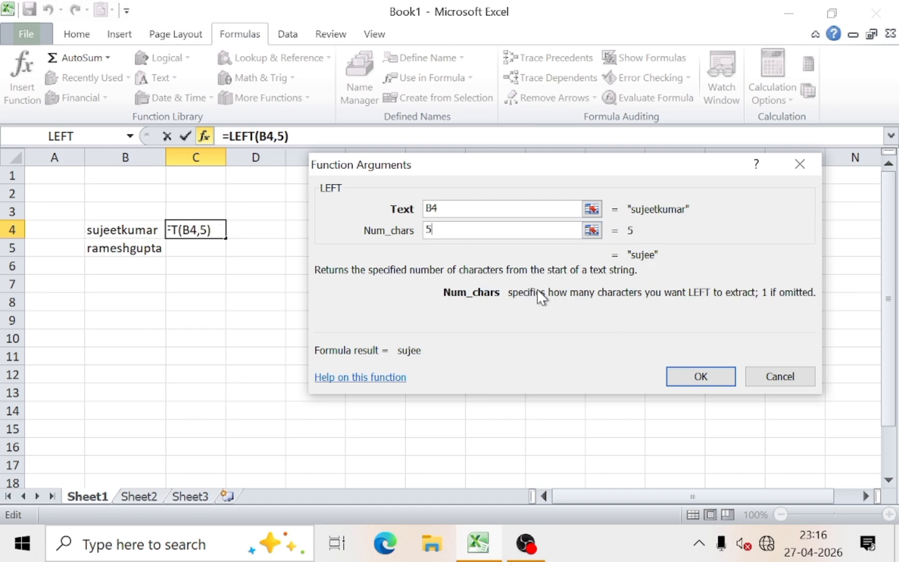
key(BackSpace)
text(6)
click(700, 375)
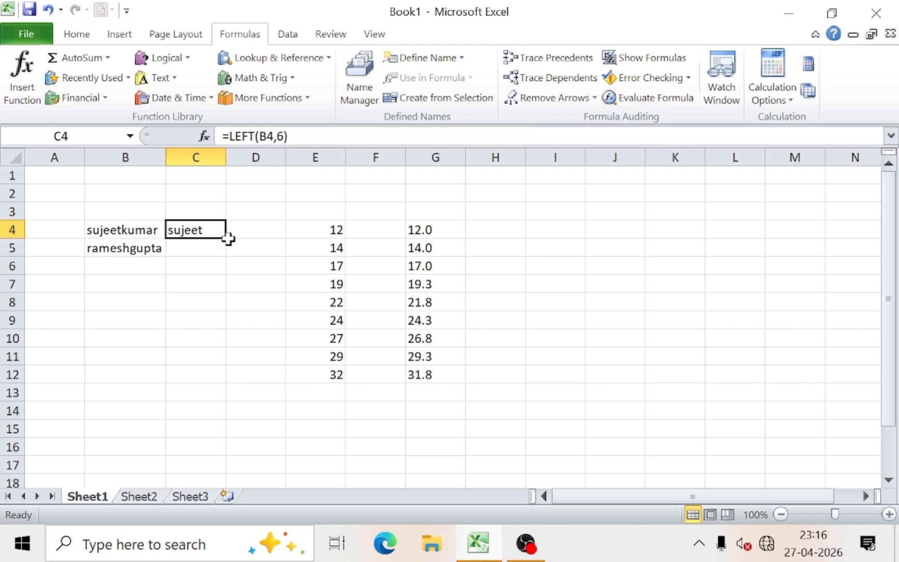
- Copy the LEFT formula from C4 down to C5 and fit the width of column C to the extracted names
drag(226, 240, 226, 253)
click(188, 268)
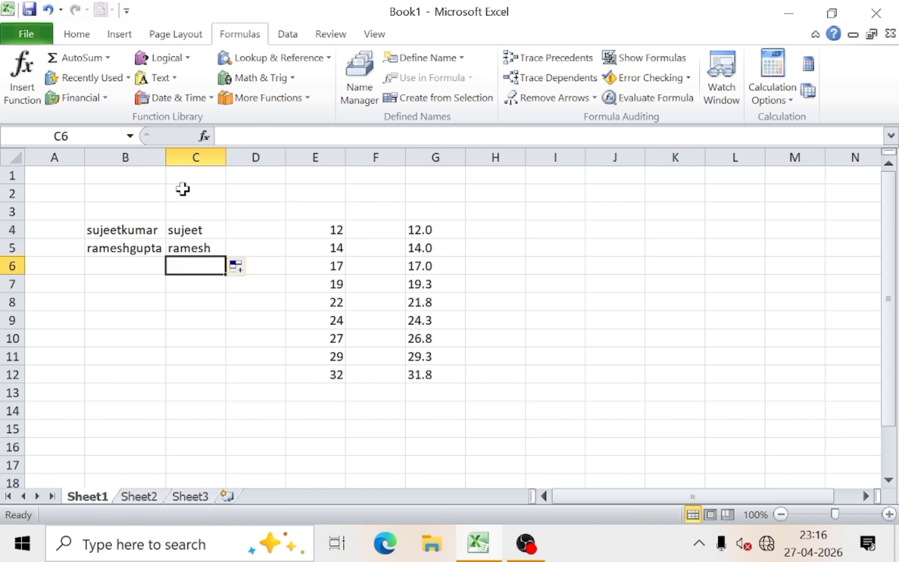
double_click(225, 152)
drag(192, 233, 194, 255)
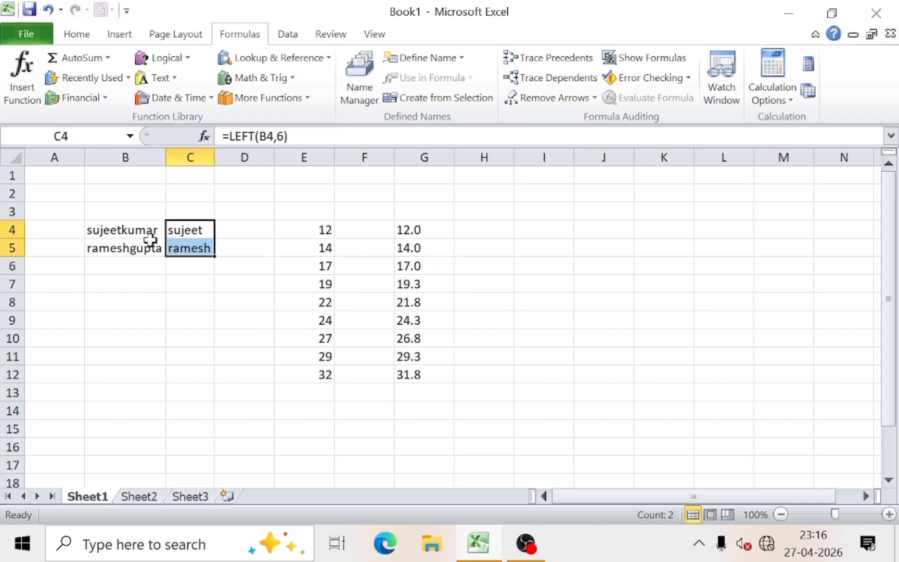
click(138, 230)
click(191, 230)
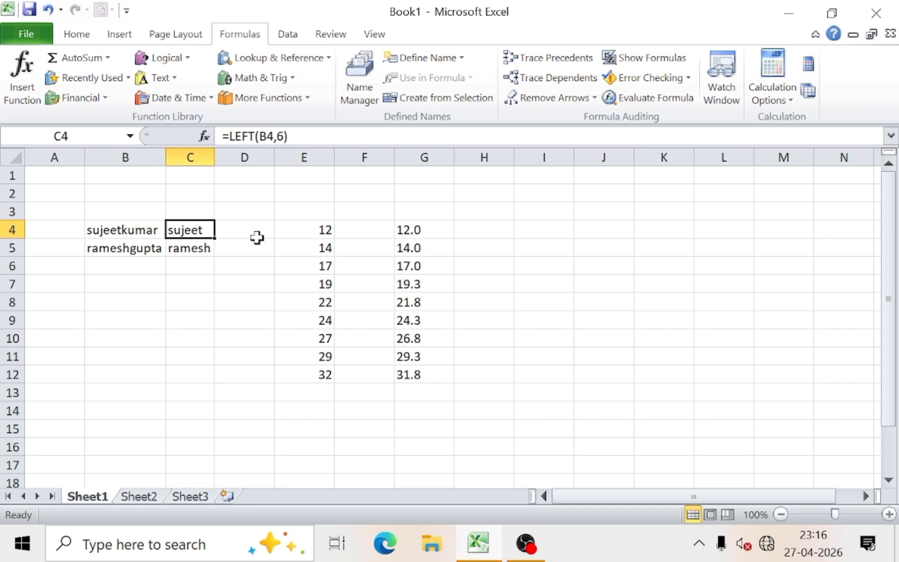
click(139, 232)
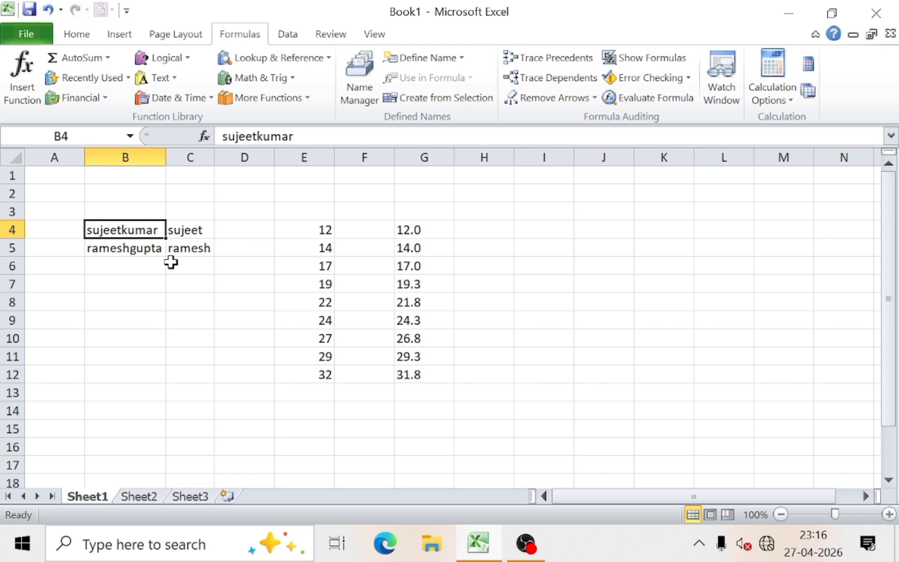
click(184, 234)
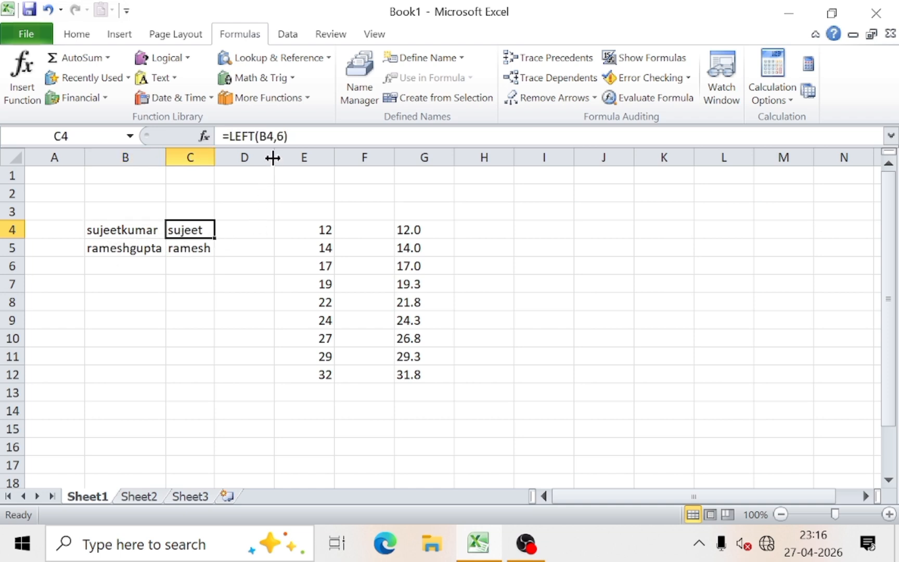
- Widen columns D, C and B so there is more space between the full names and the extracted names
drag(275, 158, 334, 158)
drag(214, 157, 277, 158)
drag(160, 163, 218, 157)
click(142, 229)
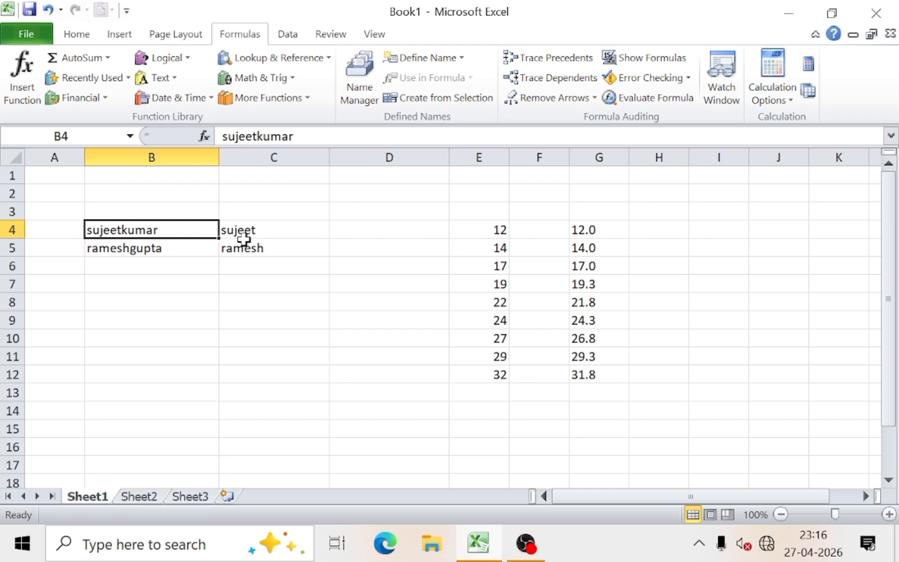
- Look through the list of text functions that follow LEFT and find the LEN function
click(339, 229)
click(169, 79)
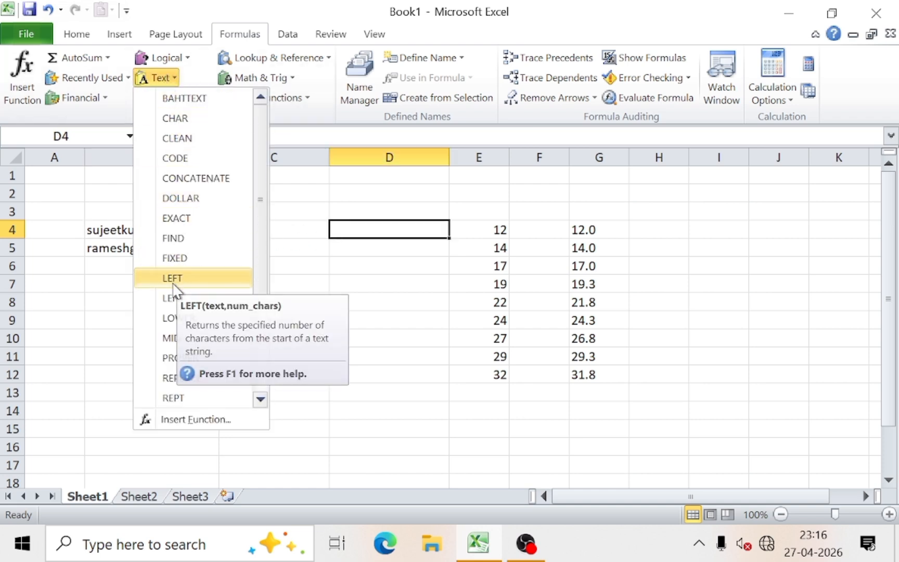
scroll(166, 406, down, 2)
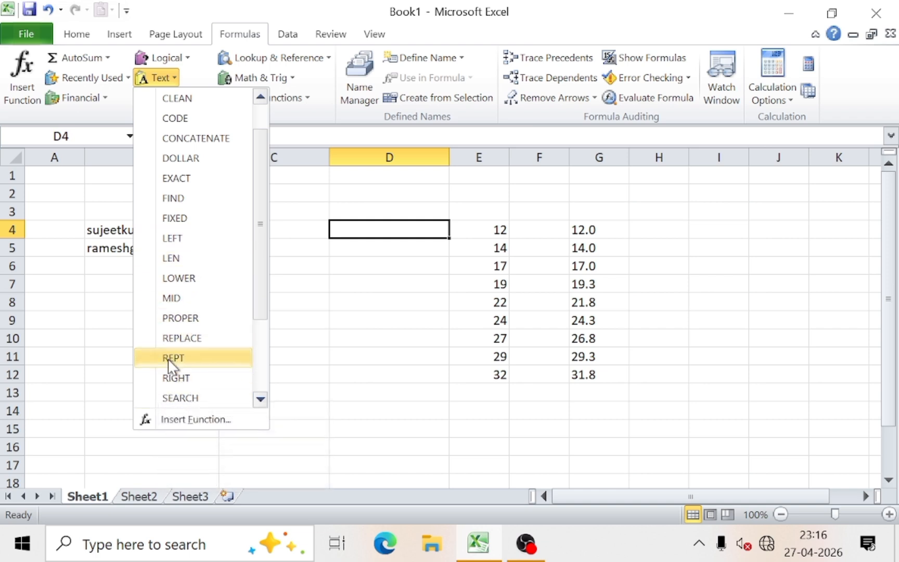
click(117, 251)
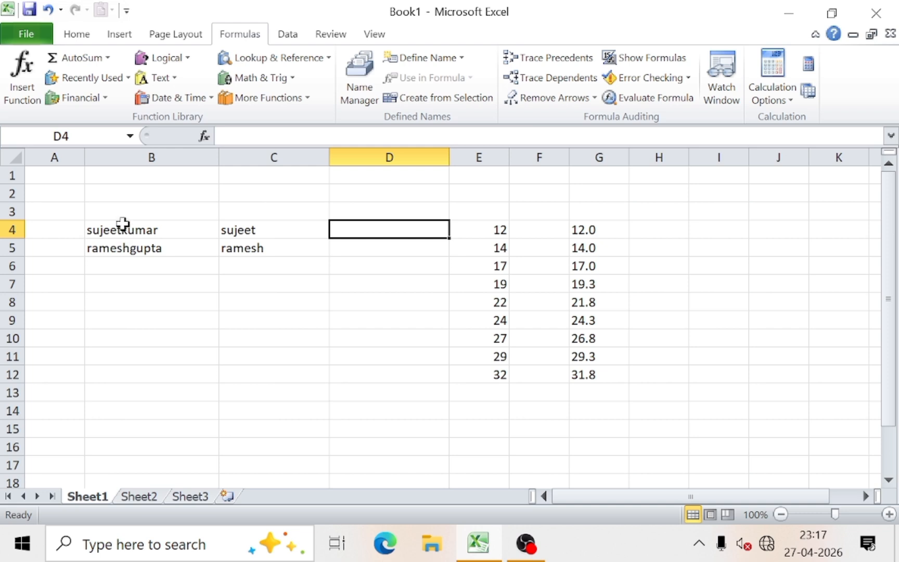
drag(122, 227, 124, 243)
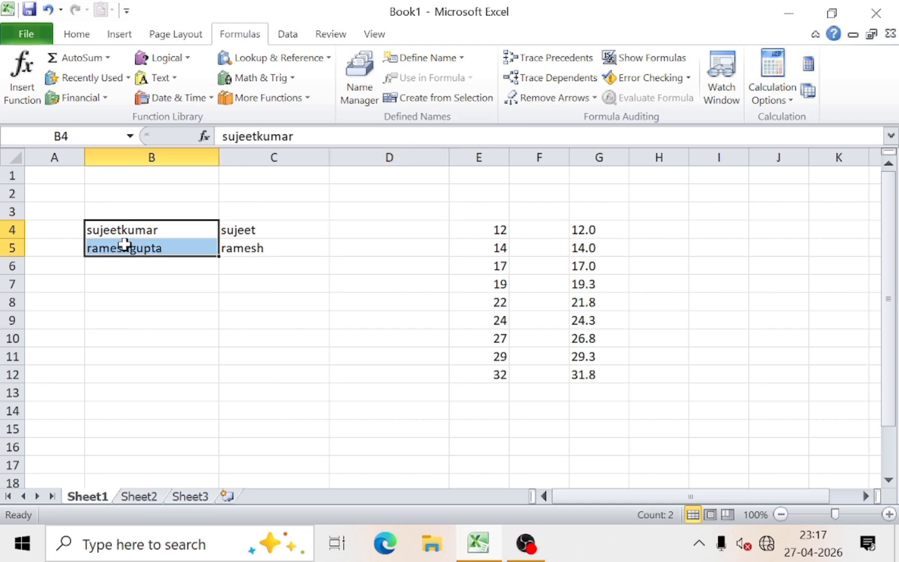
click(333, 234)
click(165, 79)
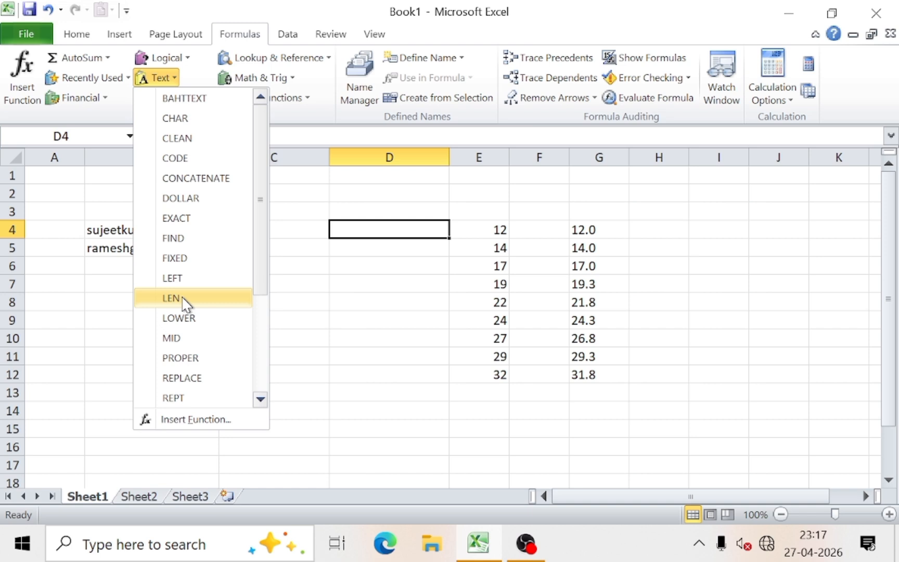
click(282, 342)
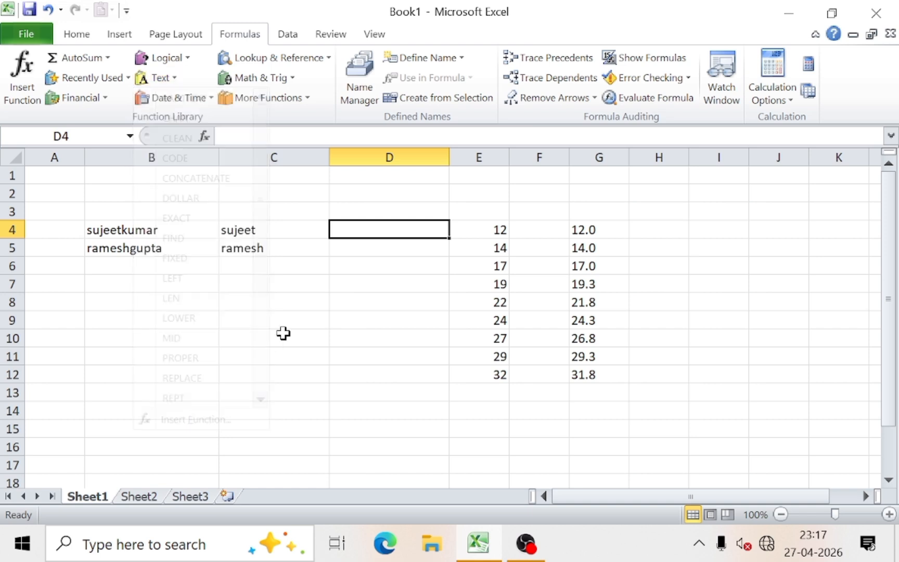
- Enter the formula =LEN(B5) in B8 to count the characters of the full name in B5
click(132, 301)
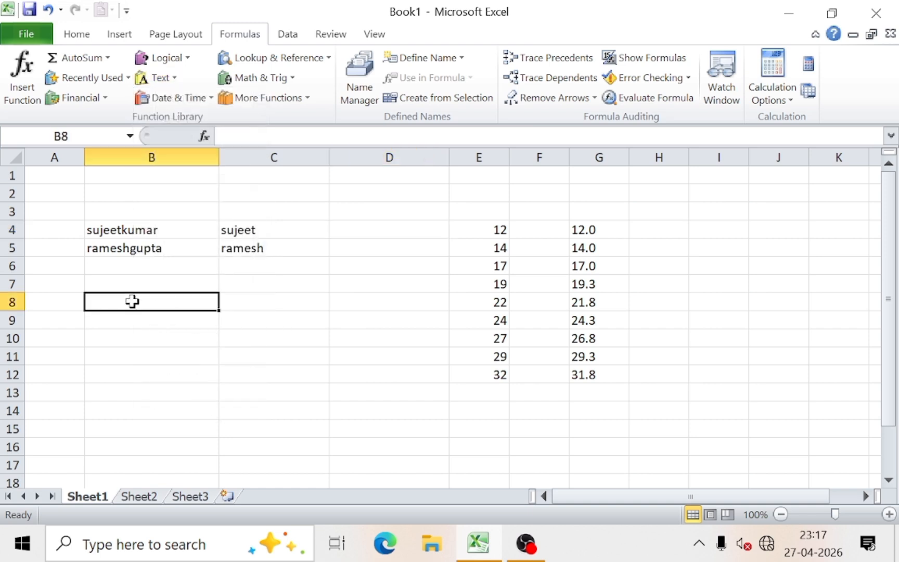
text(=len)
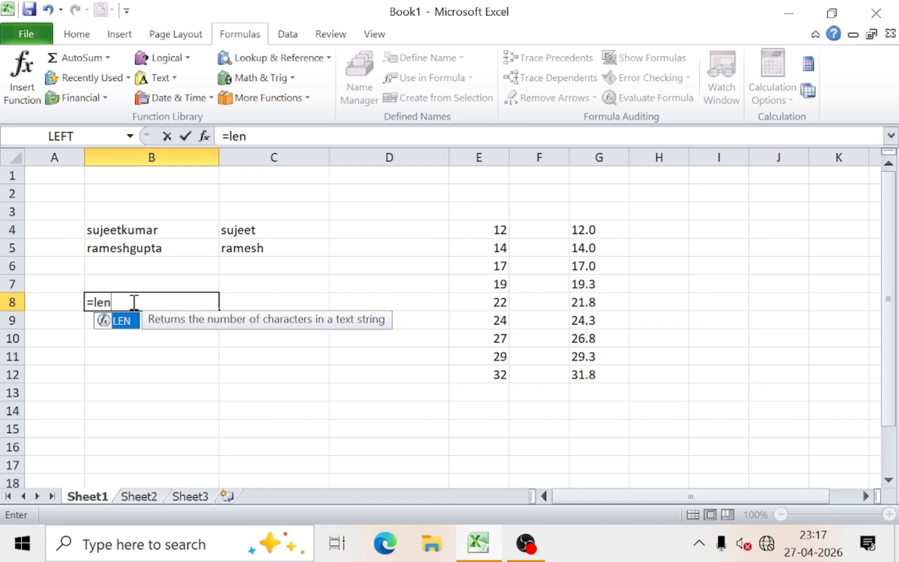
text(()
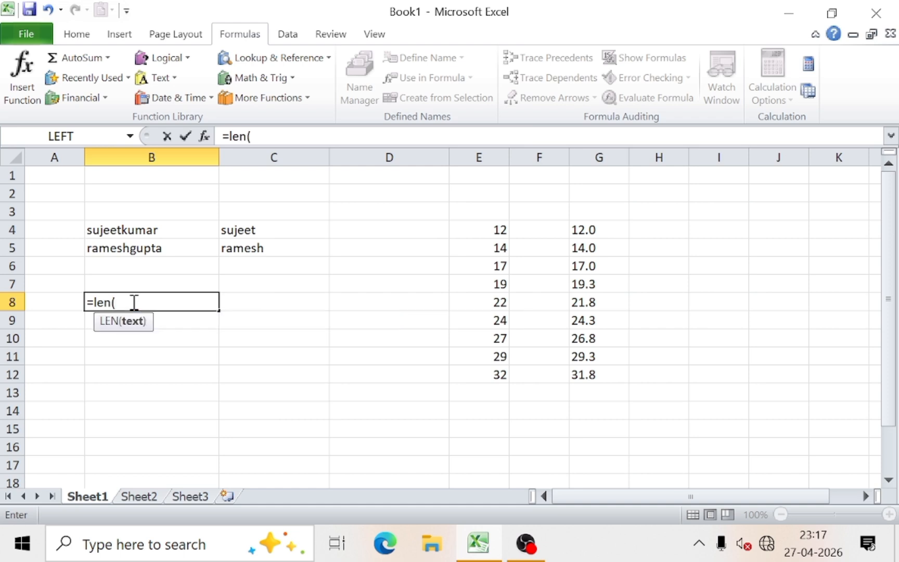
click(114, 250)
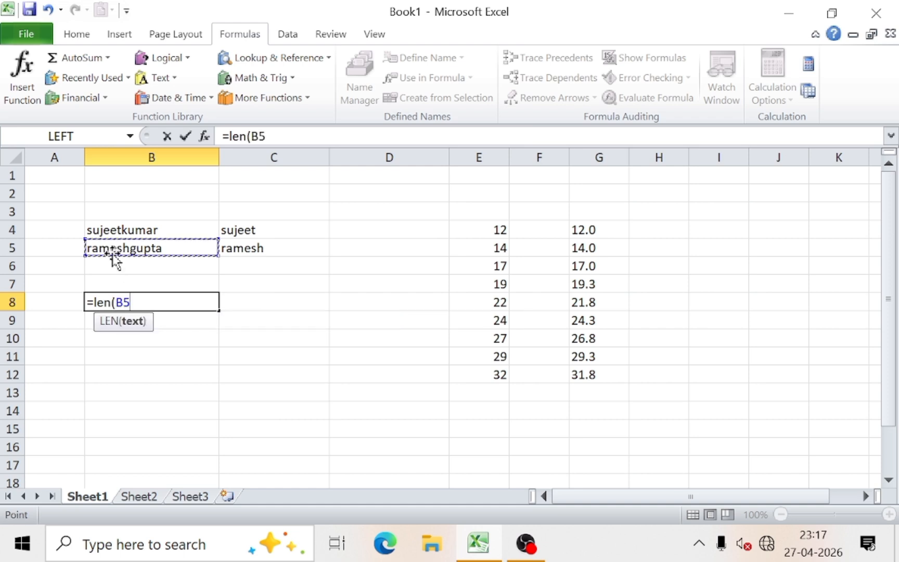
text())
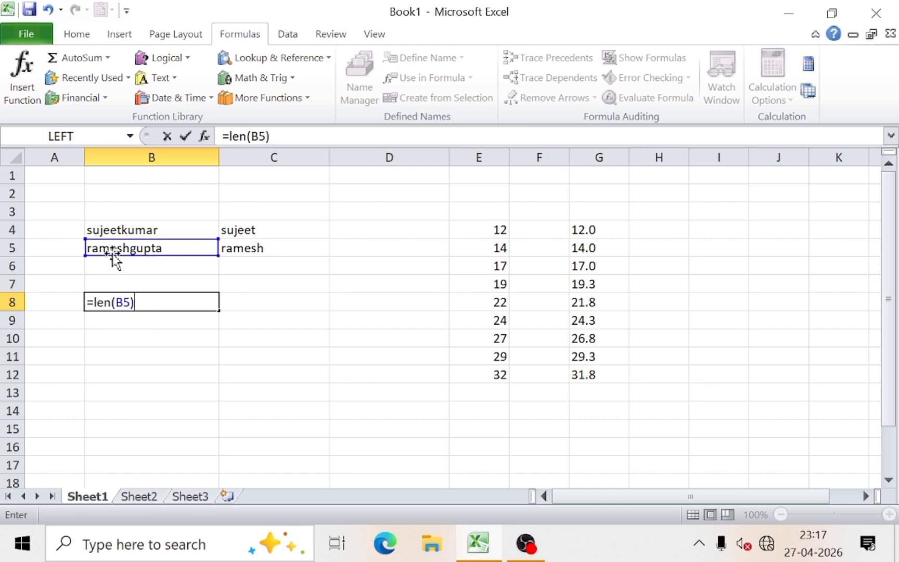
key(Return)
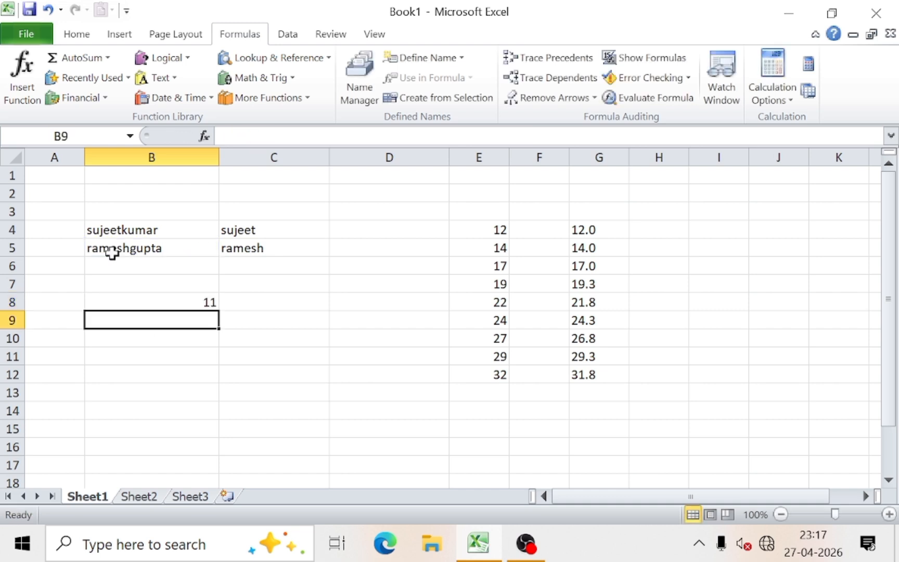
click(143, 295)
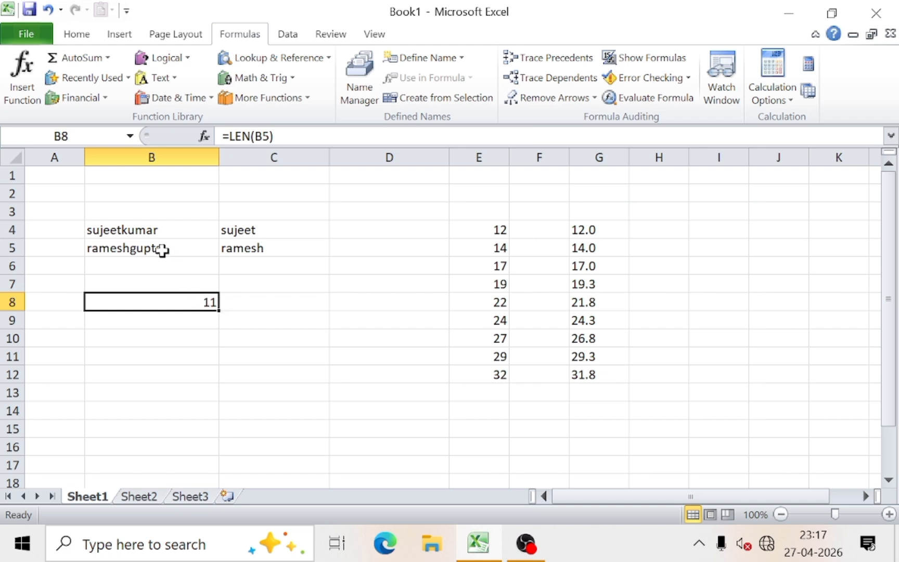
- Insert a space into the full name in B5 to test the LEN formula in B8, and undo that edit
double_click(123, 249)
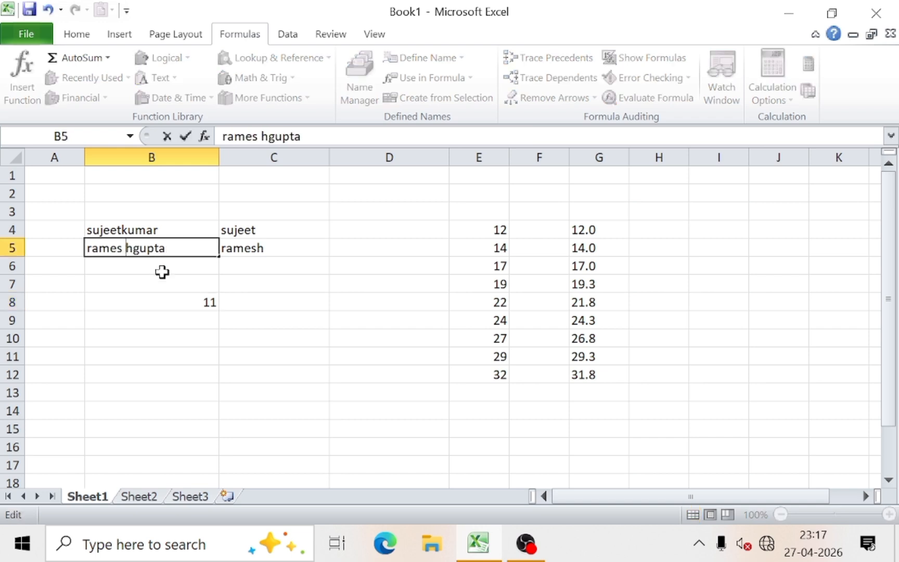
click(197, 351)
click(197, 302)
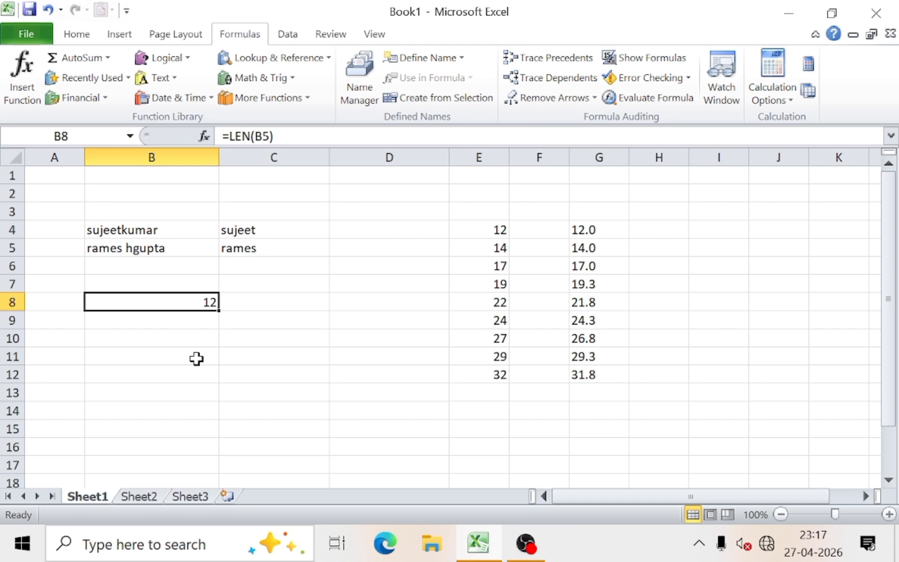
key(ctrl+z)
click(185, 297)
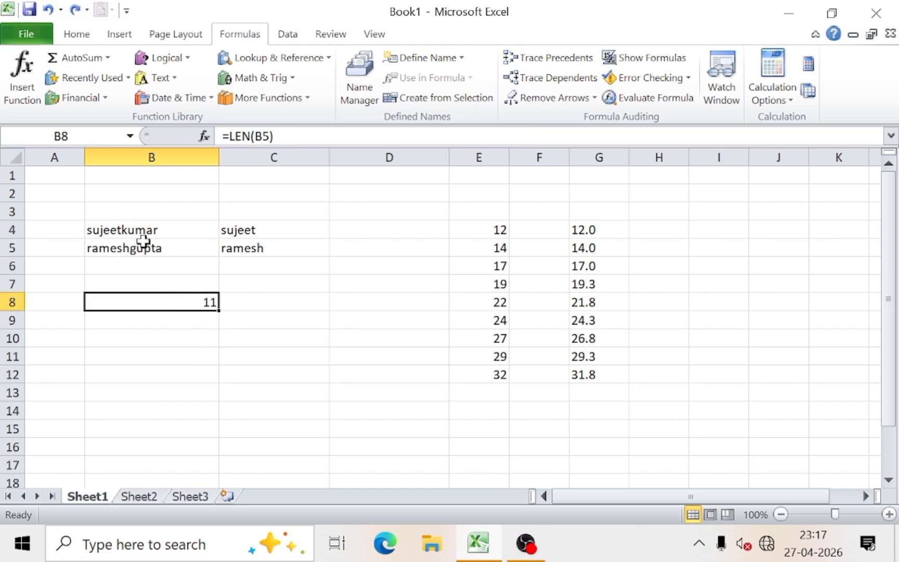
- Enter five first names in capital letters in B11:B15 as sample data for the LOWER function
click(168, 82)
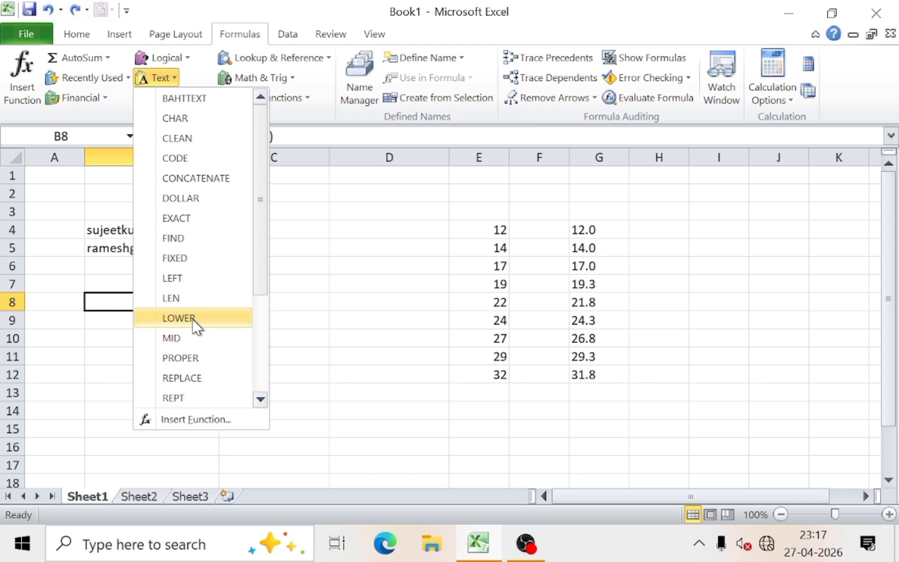
click(317, 309)
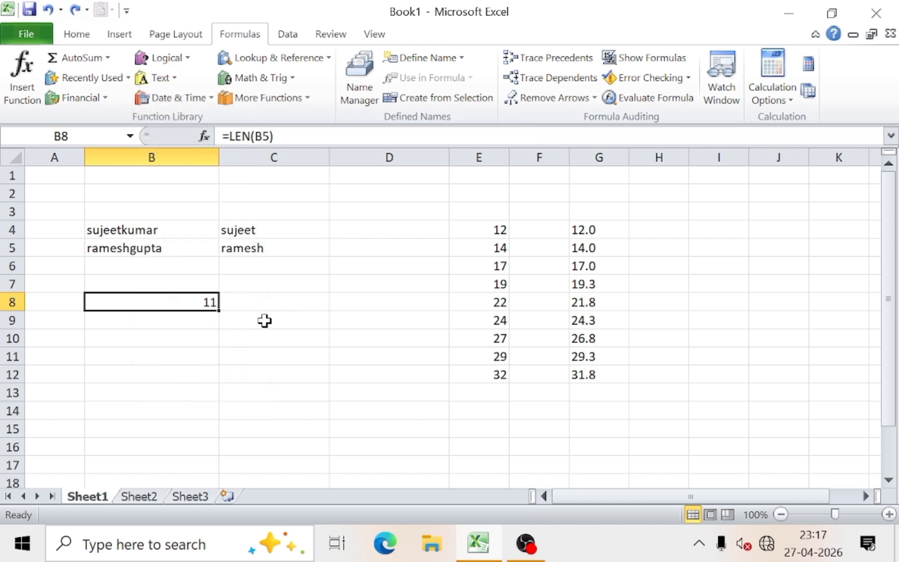
click(127, 352)
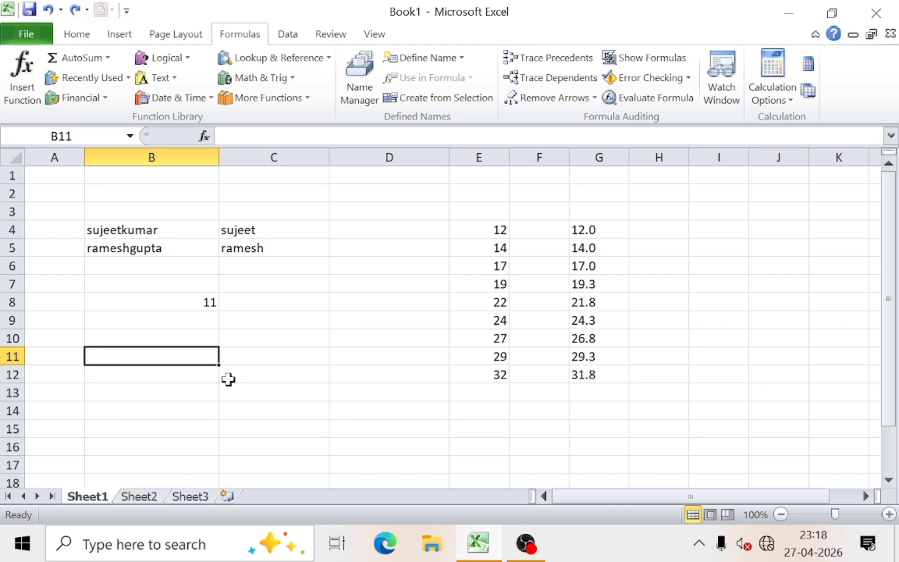
text(MUKESH)
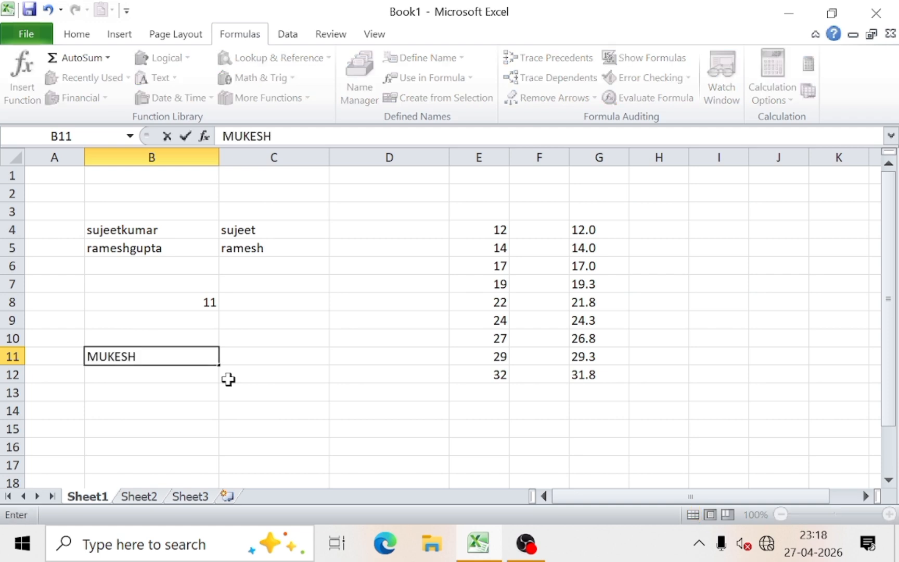
key(Return)
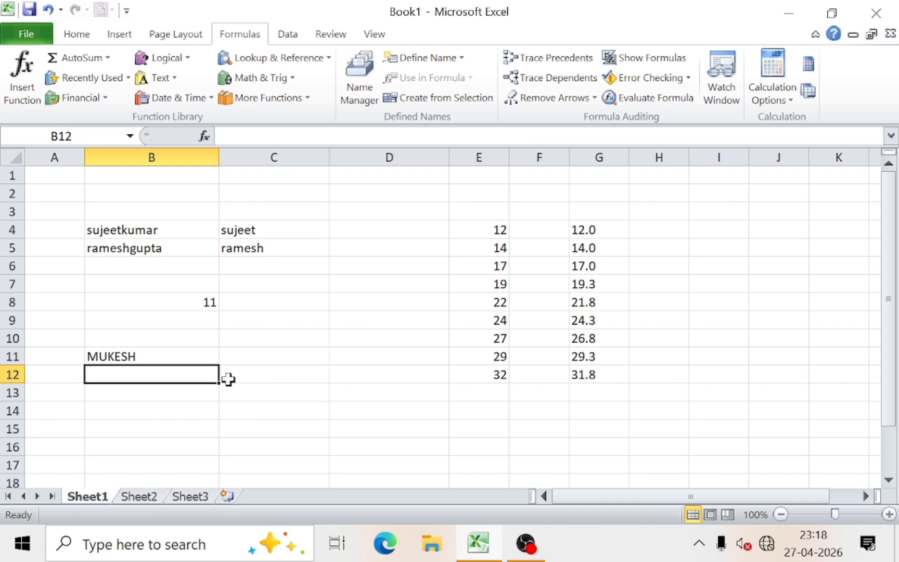
text(SURESH)
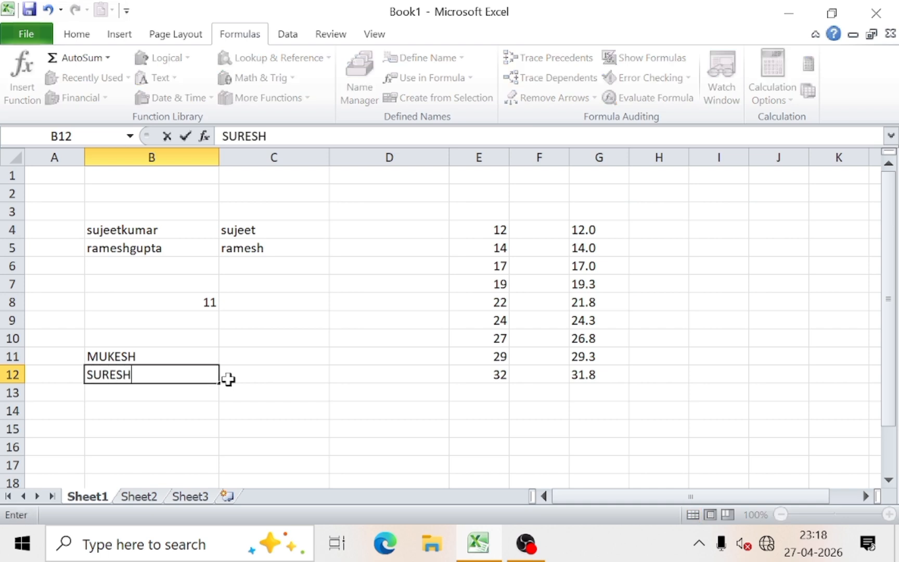
key(Return)
text(PANKAJ)
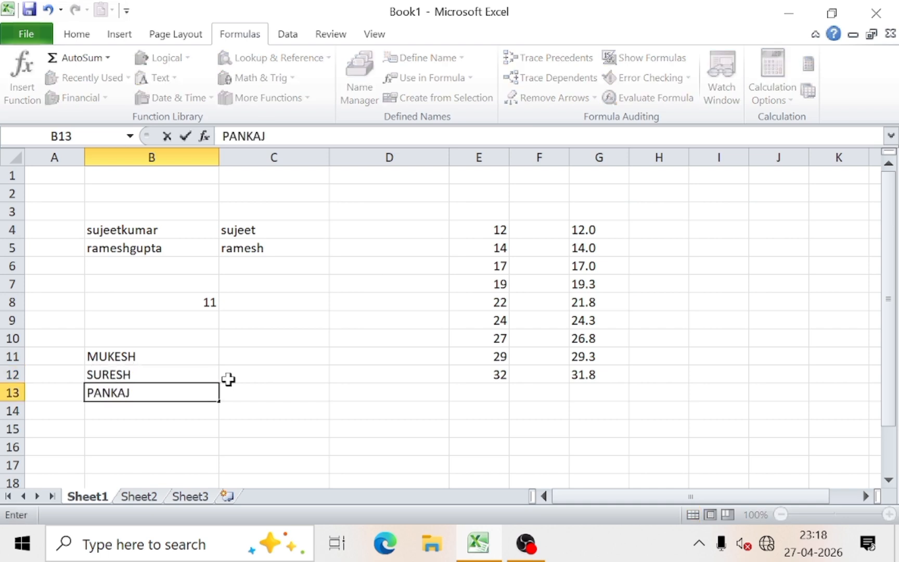
key(Return)
text(UMESH)
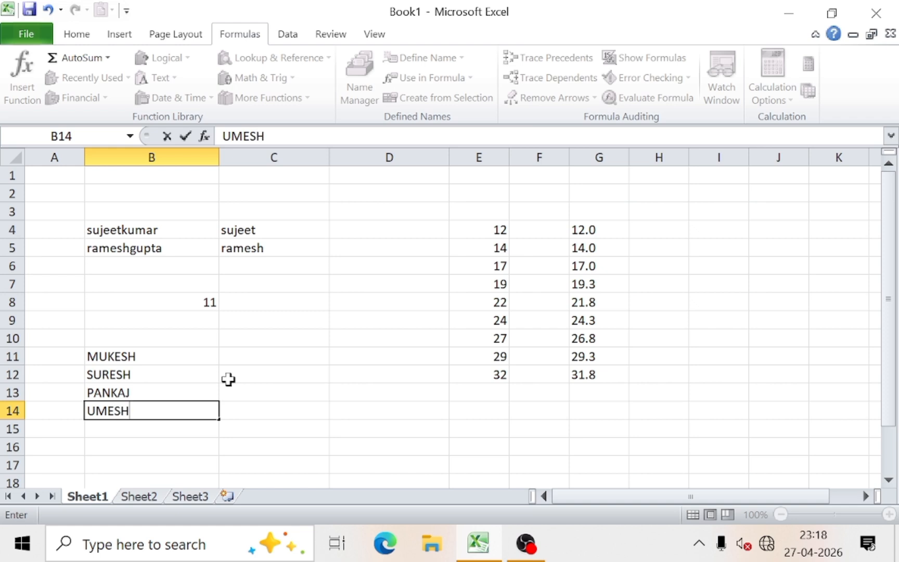
key(Return)
text(SI)
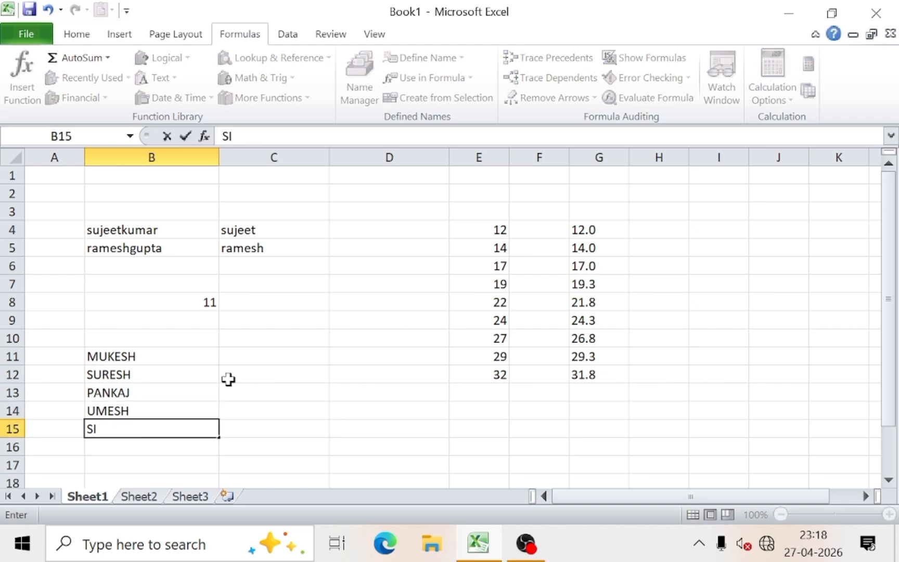
text(NOD)
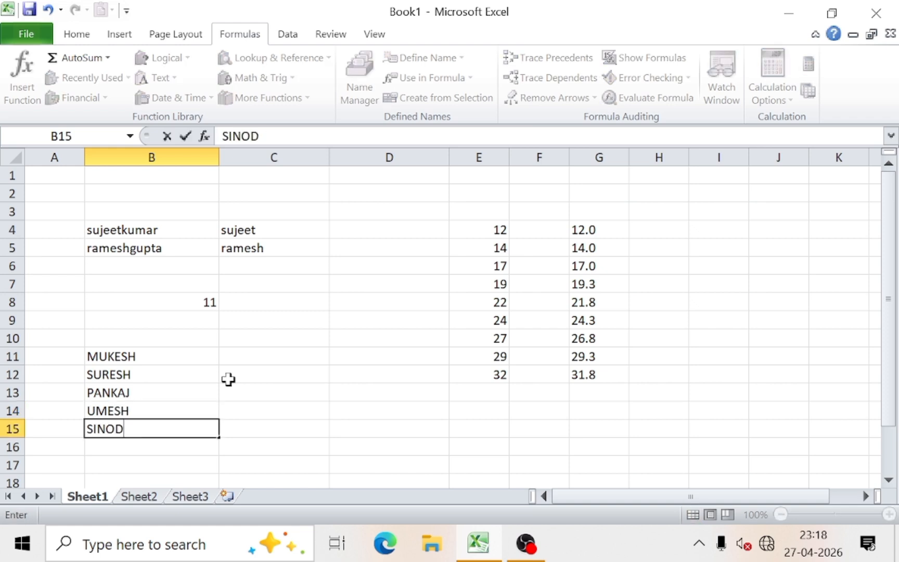
key(Return)
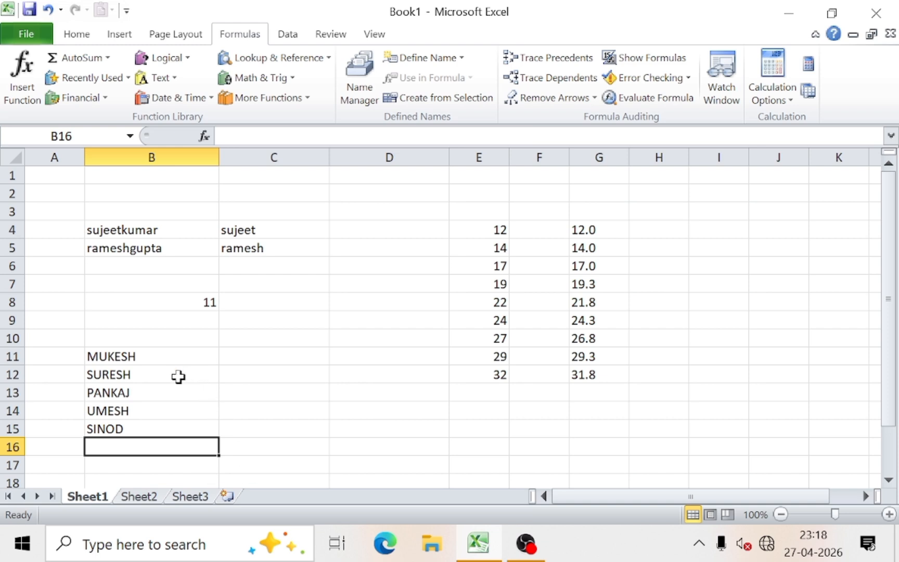
drag(161, 353, 171, 420)
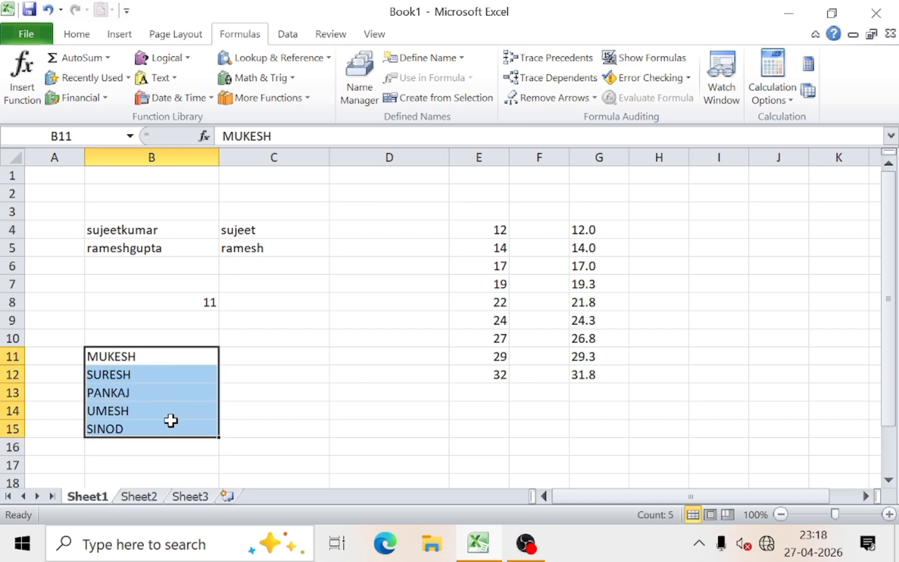
- Enter the formula =LOWER(B11) in C11 to convert the first capitalised name to lowercase
click(235, 363)
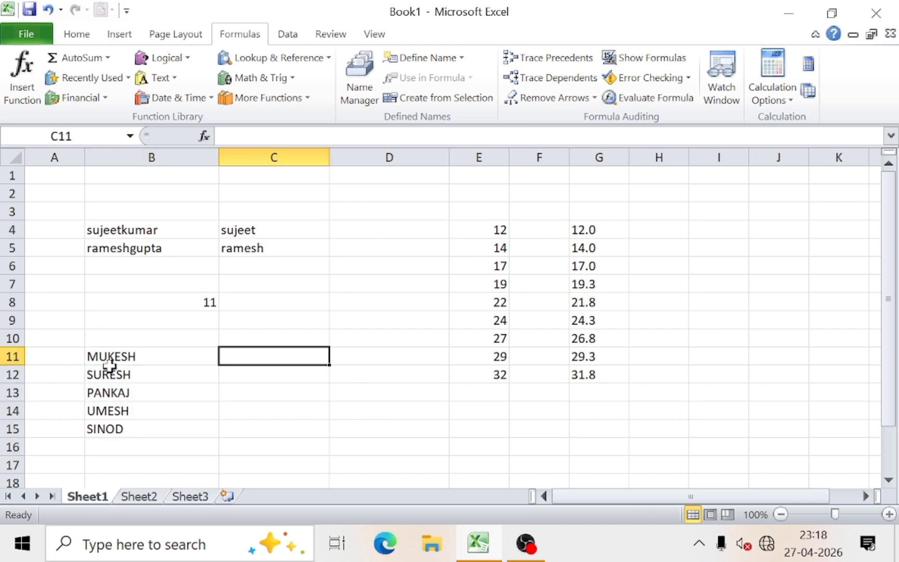
click(161, 77)
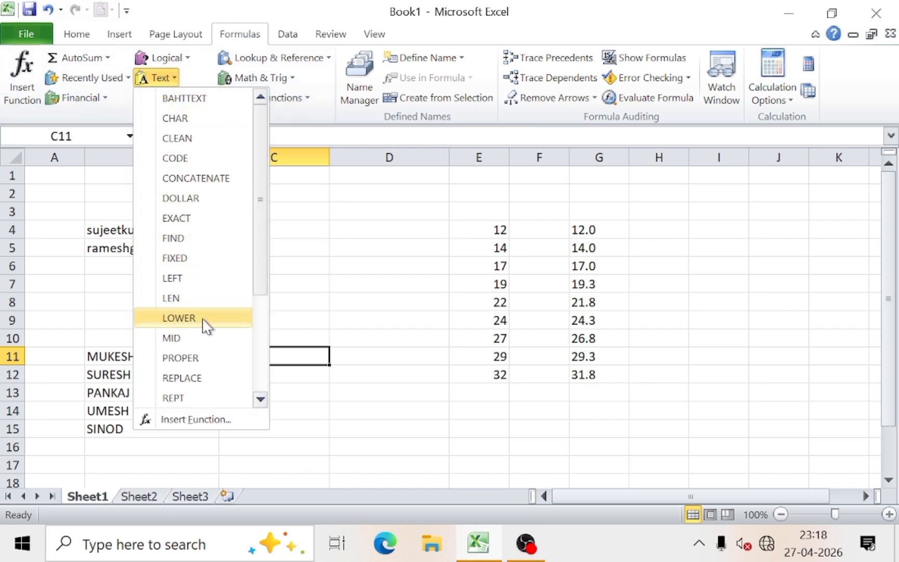
click(448, 302)
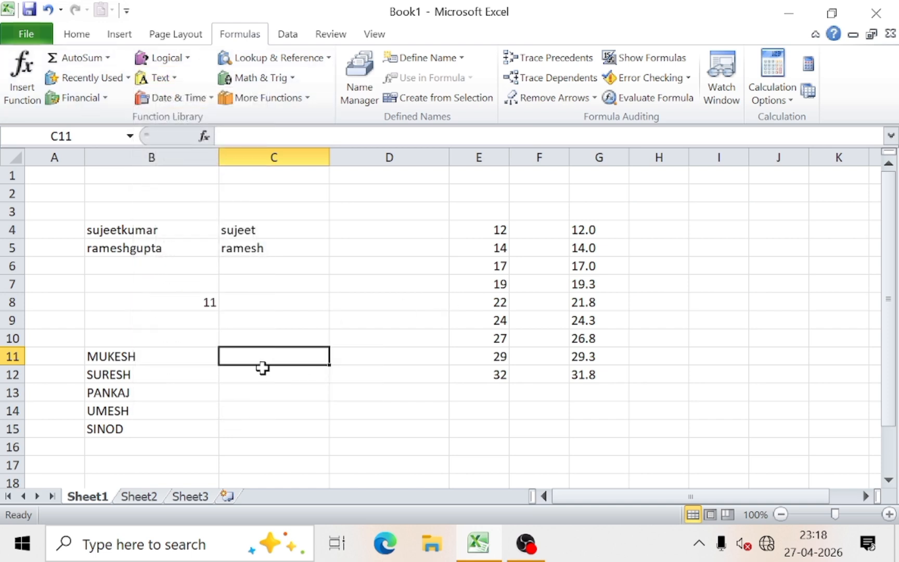
text(=)
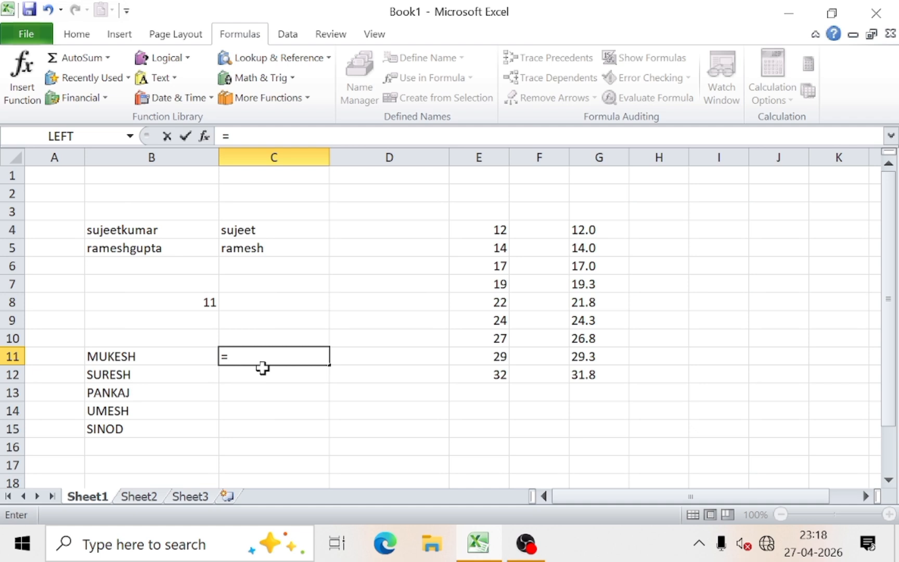
text(lower)
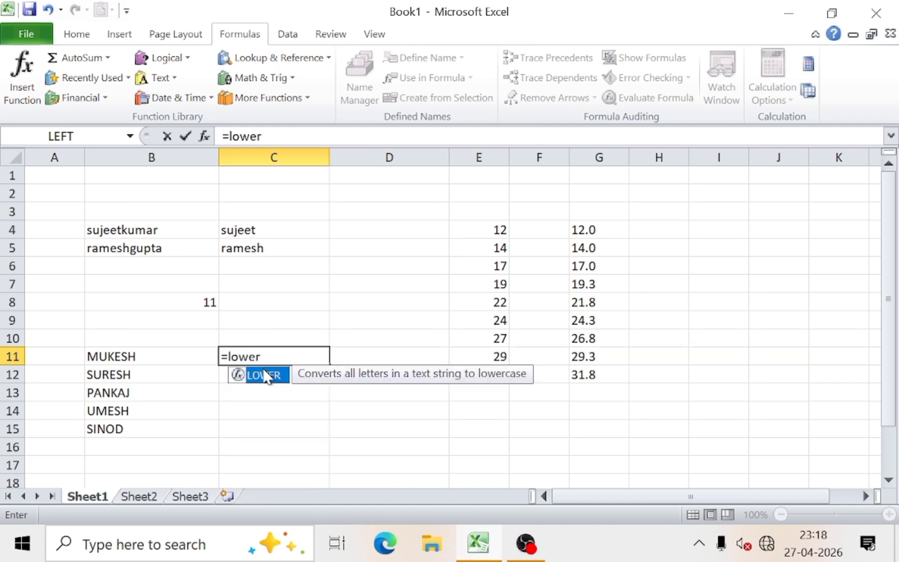
text(()
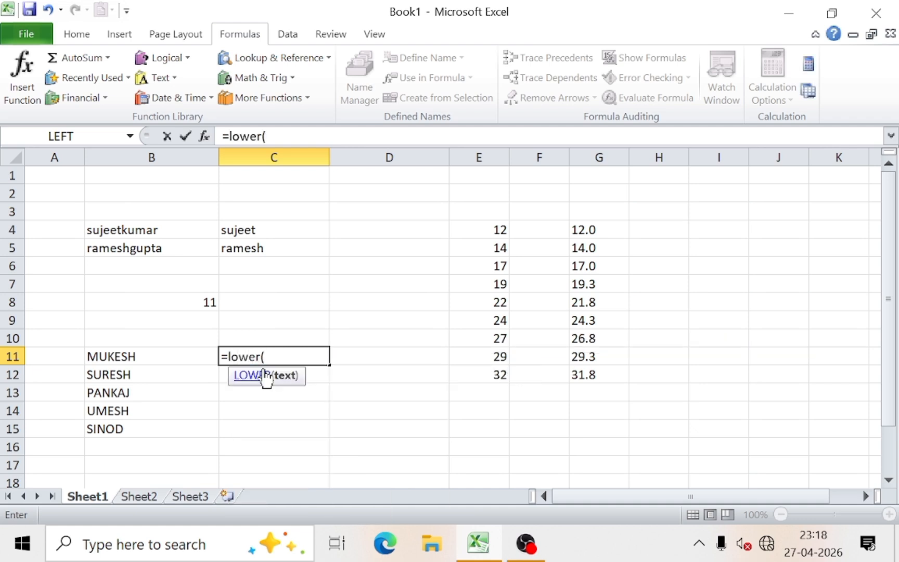
click(114, 356)
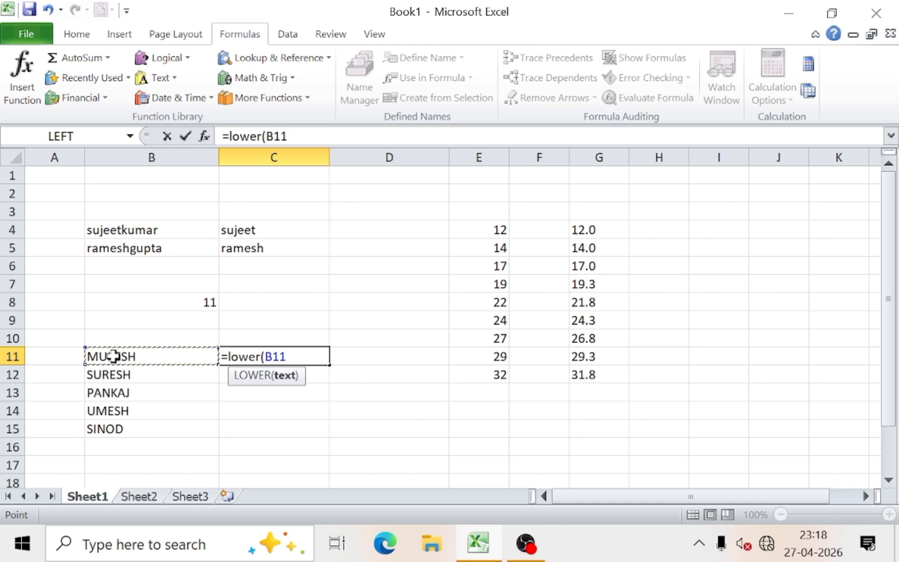
text())
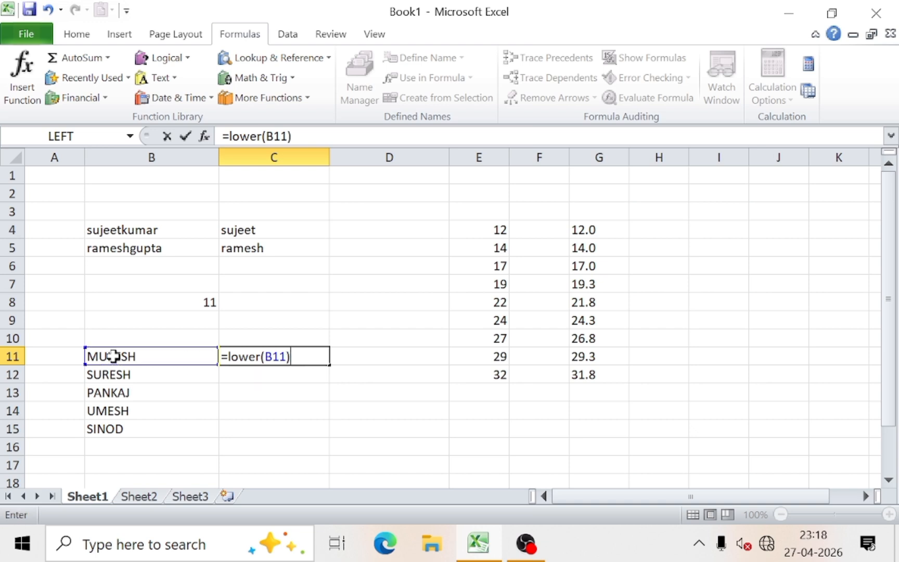
key(Return)
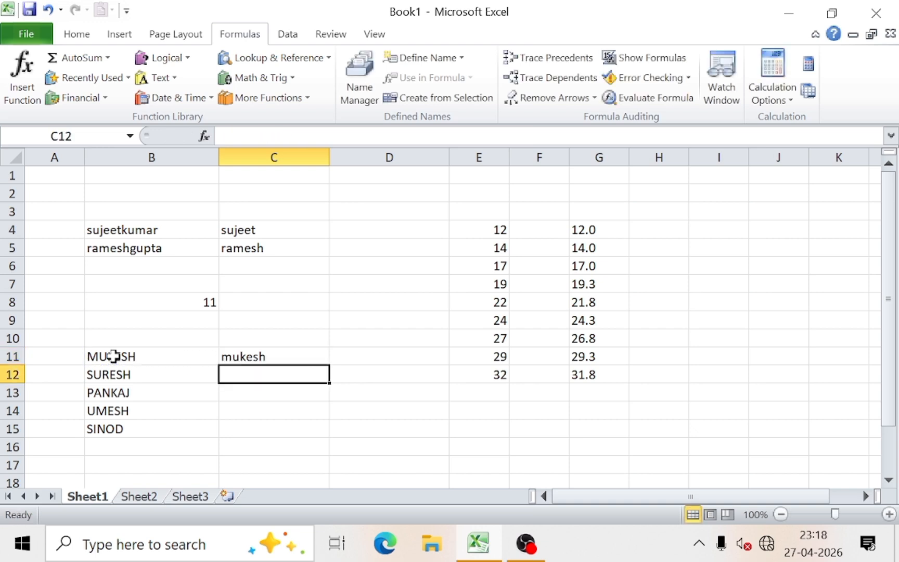
- Fill the LOWER formula from C11 down to C15 for the remaining capitalised names
click(233, 355)
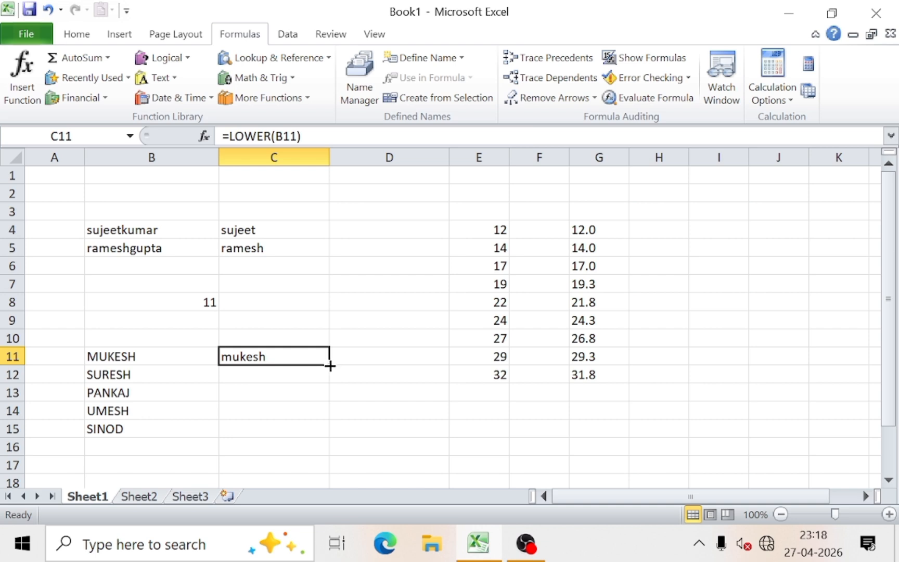
drag(329, 366, 326, 435)
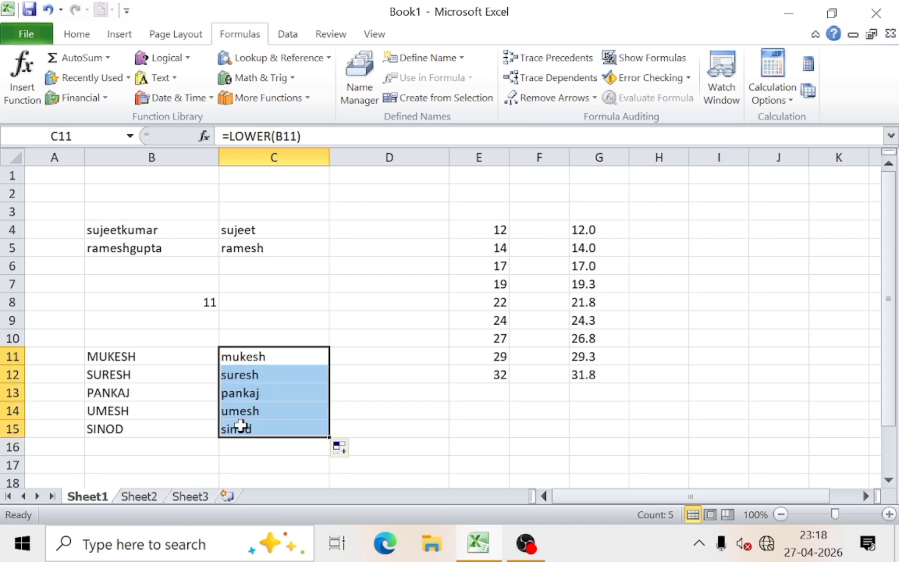
click(259, 394)
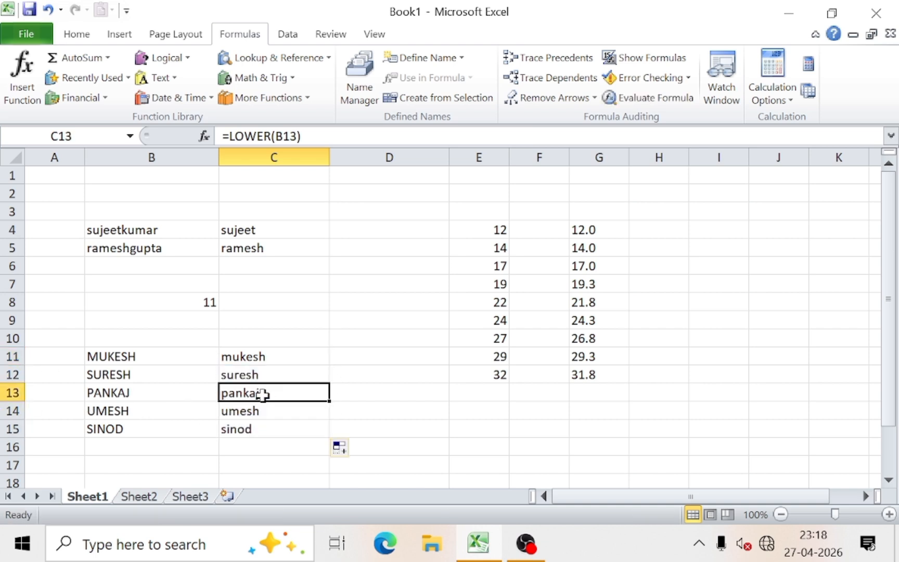
- Enter the formula =MID(B4,2,4) in D4 to extract four characters of the full name in B4, starting at the second
click(156, 78)
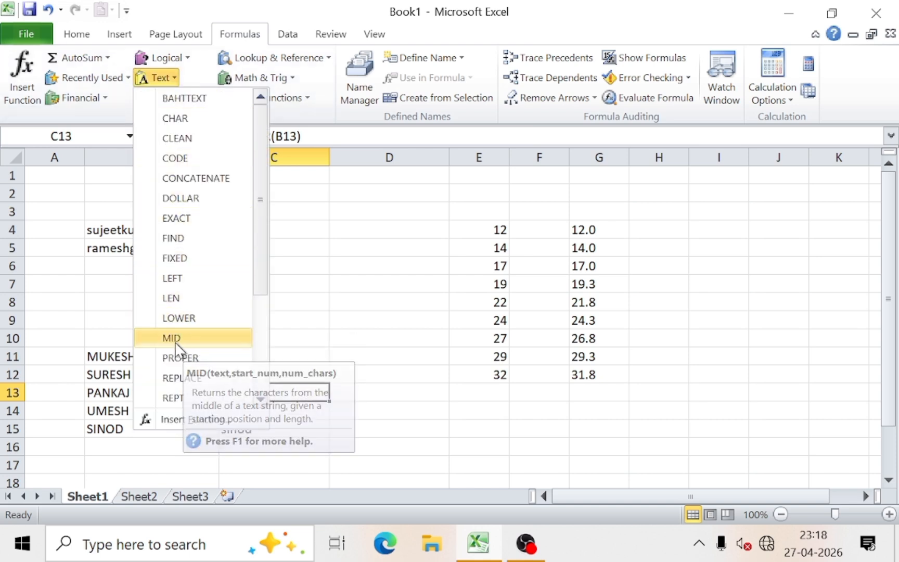
click(387, 312)
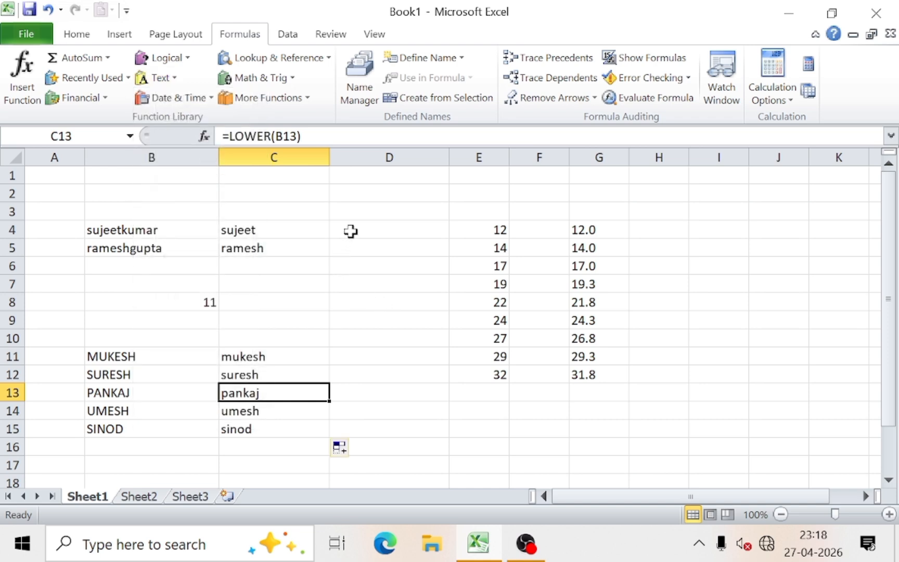
click(246, 232)
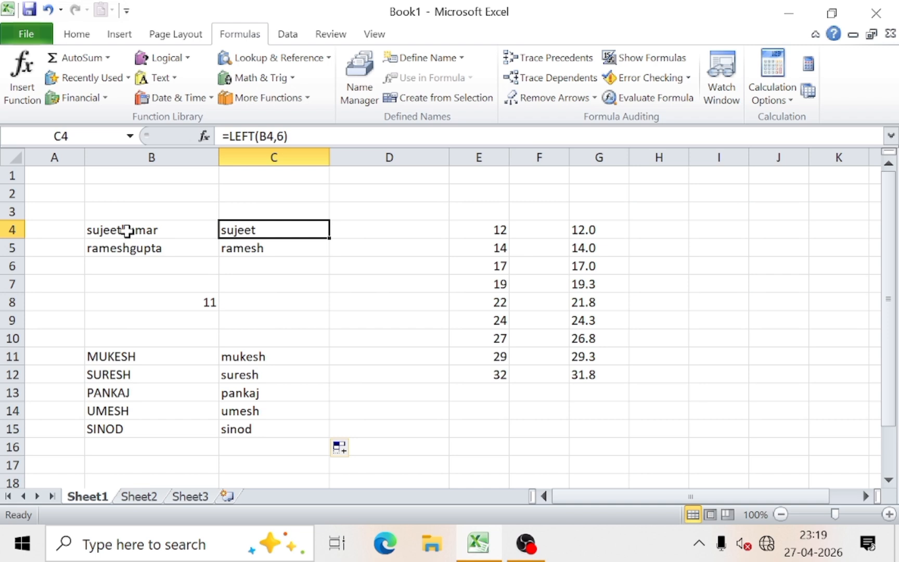
click(290, 248)
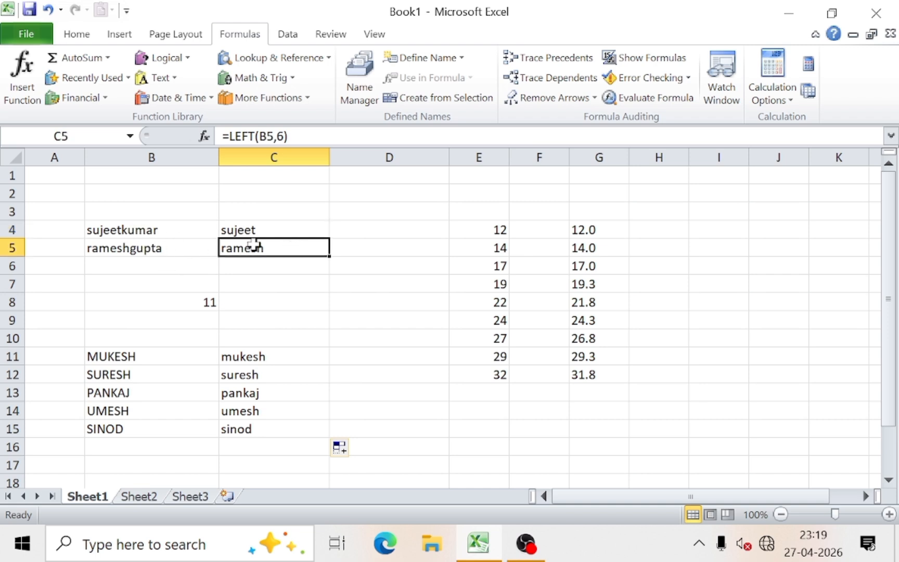
click(349, 232)
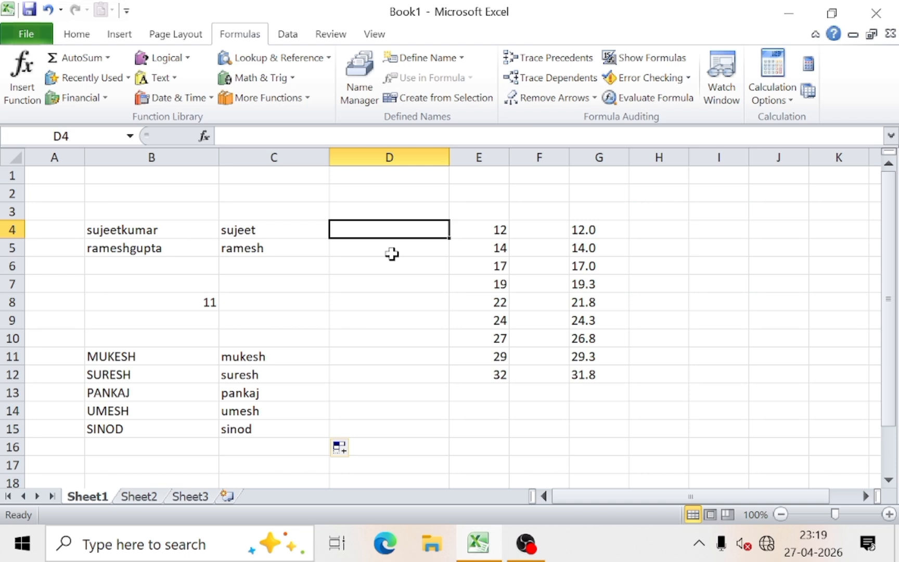
text(=)
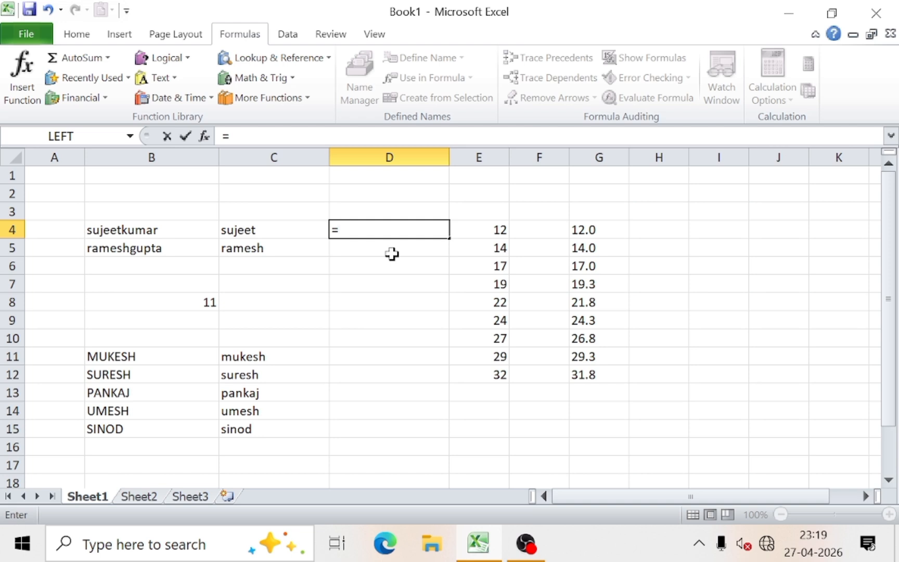
text(mid()
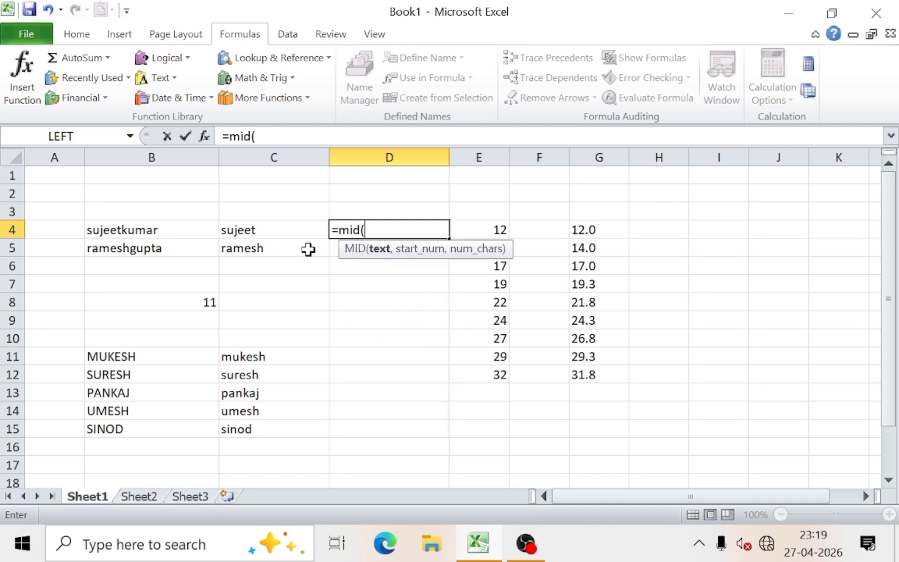
click(133, 229)
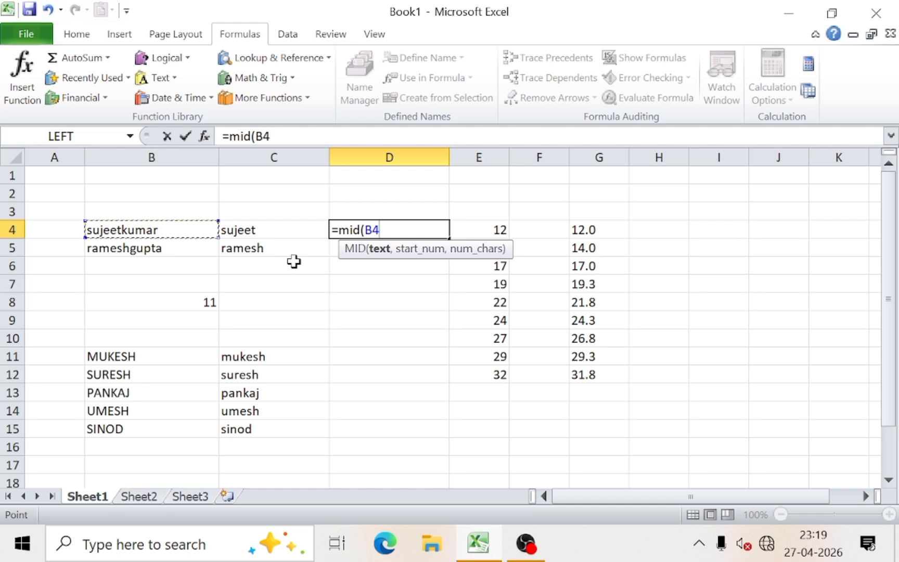
text(,)
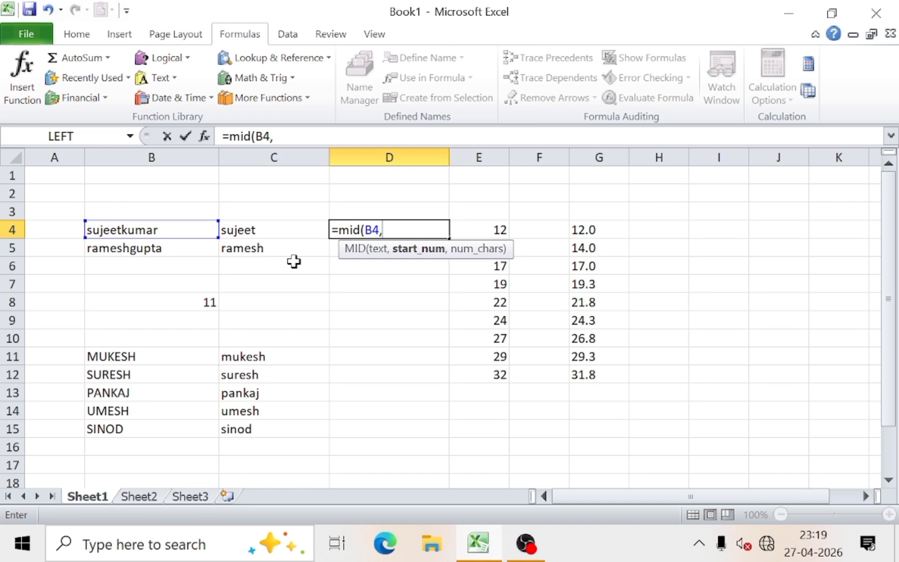
text(2,)
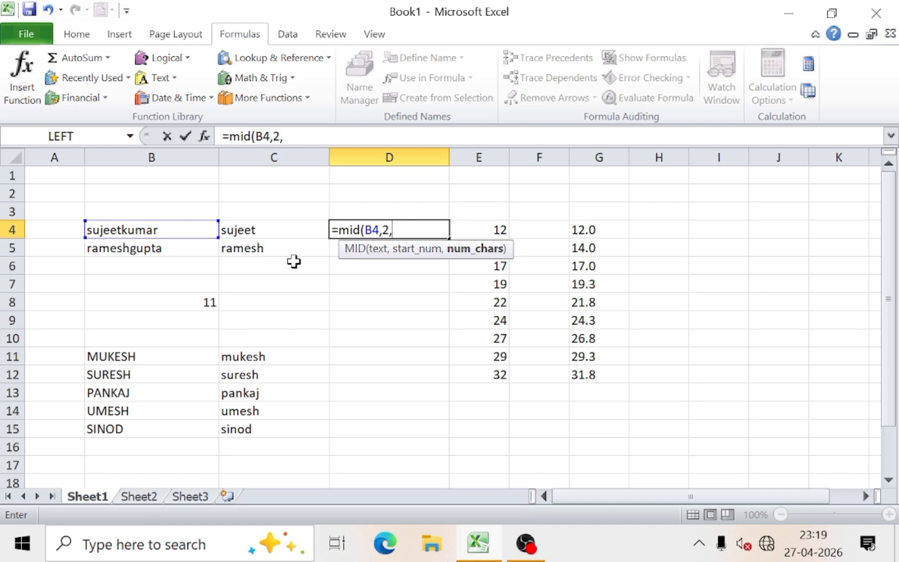
text(4))
key(Return)
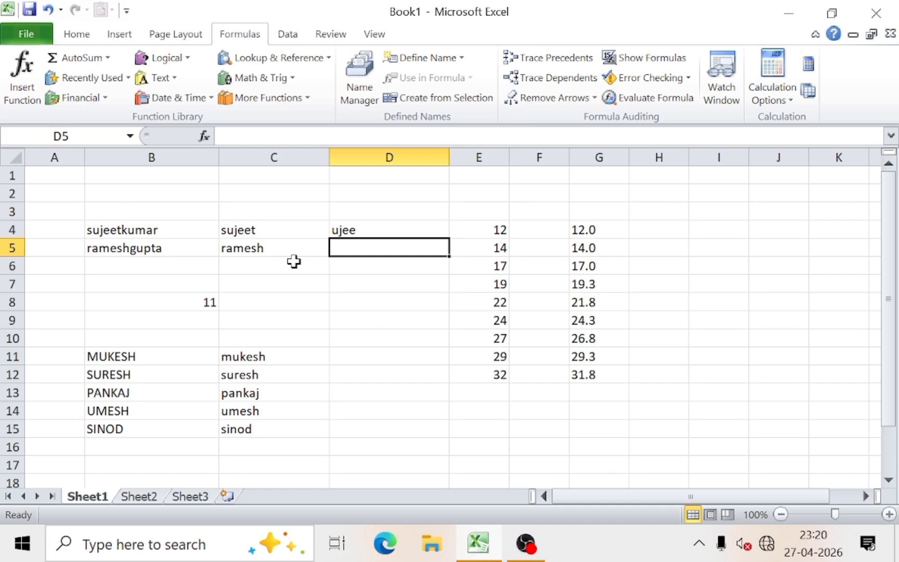
- Change the start position in D4's MID formula to 3, making it =MID(B4,3,4)
click(345, 226)
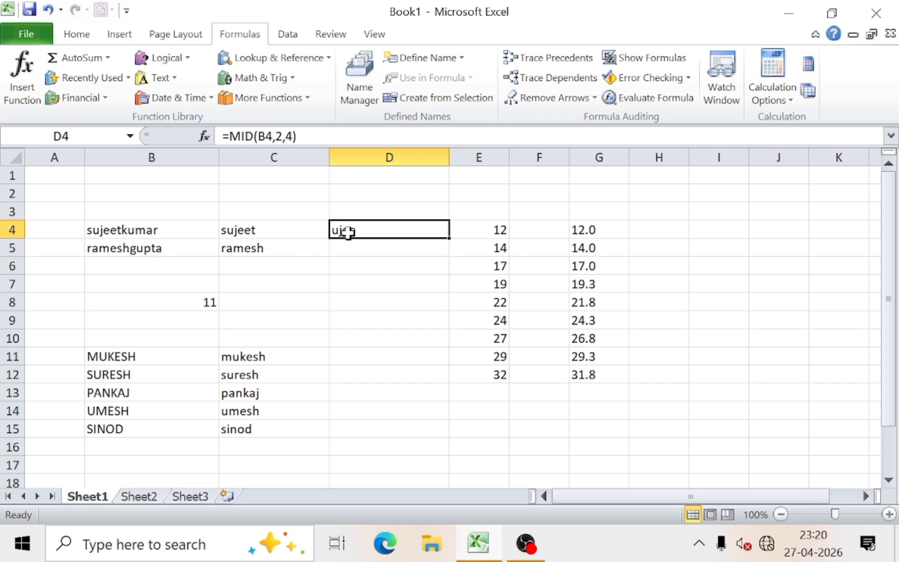
double_click(364, 229)
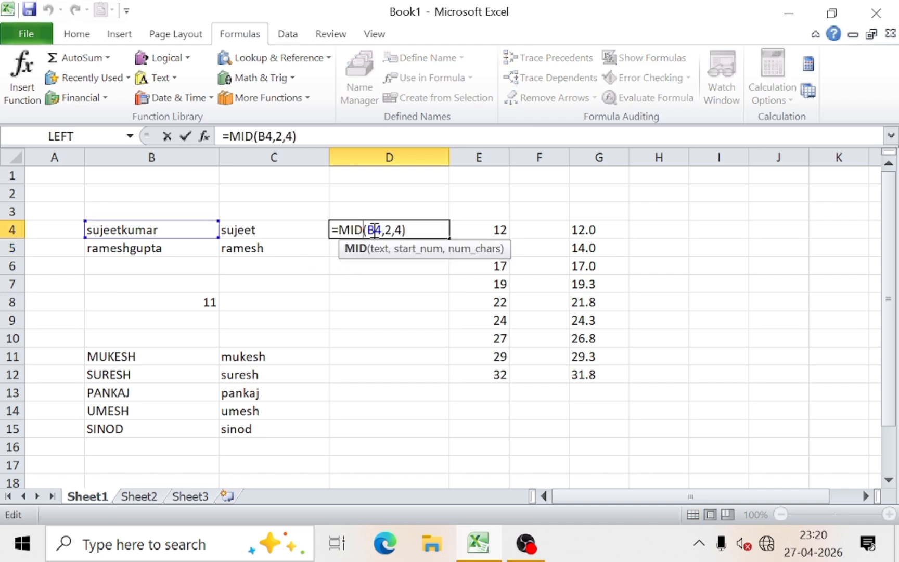
click(391, 229)
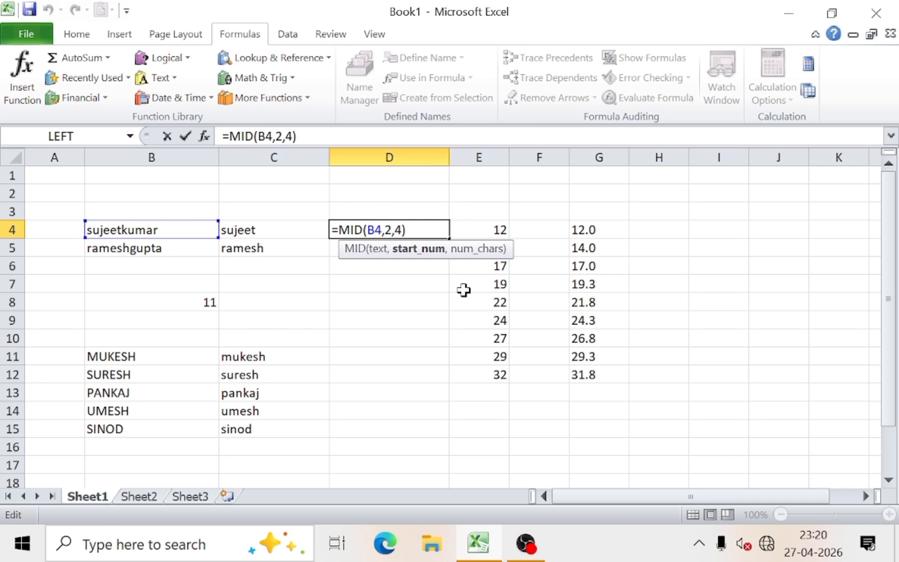
key(BackSpace)
text(3)
key(Return)
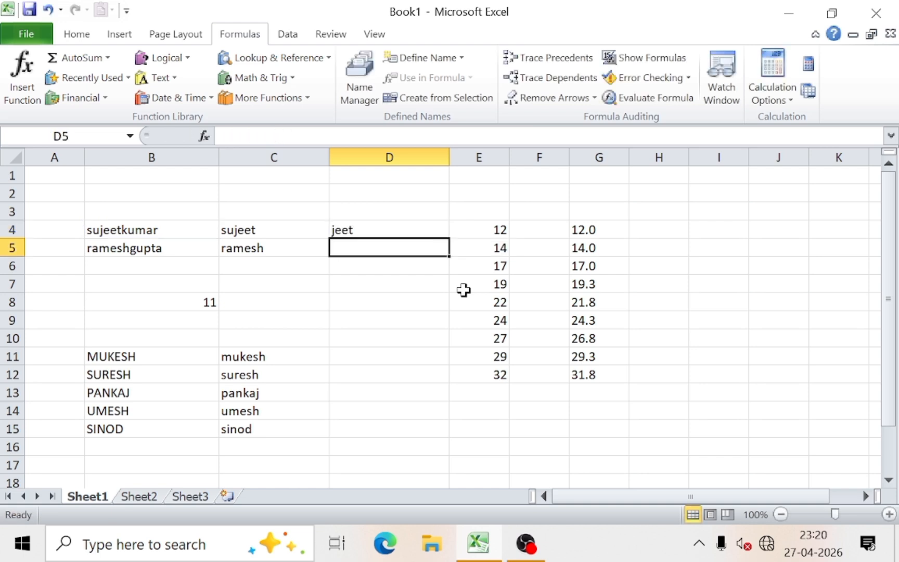
- Review the arguments of the MID formula in D4 and look through the list of text functions
click(357, 233)
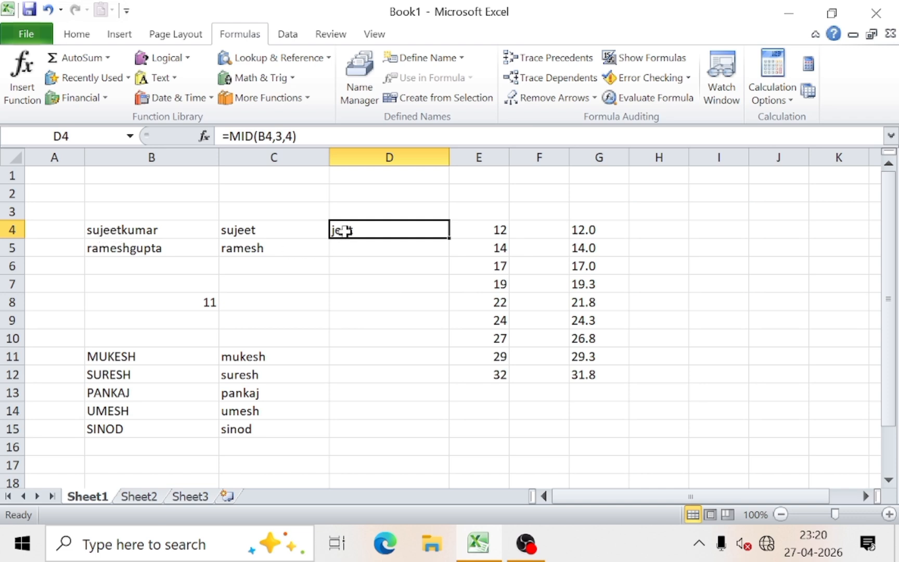
click(172, 78)
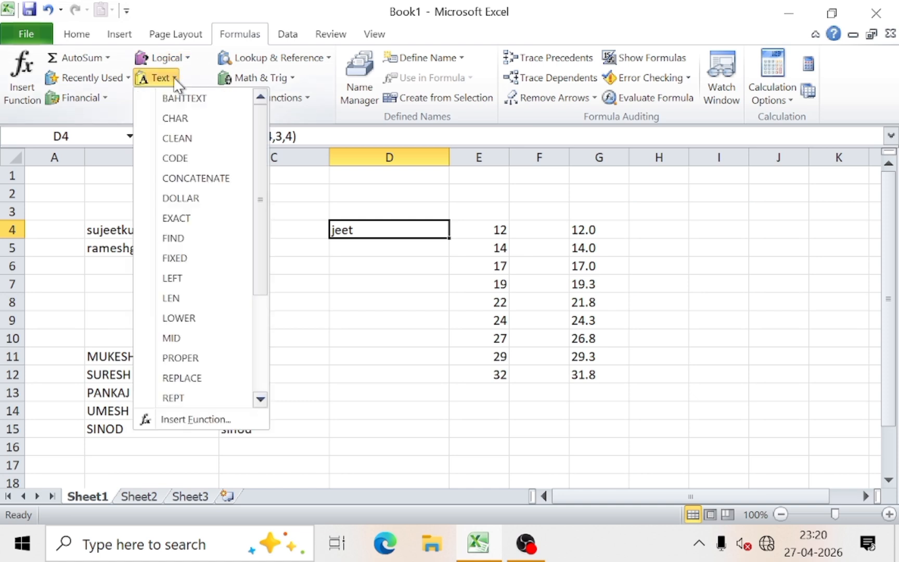
click(311, 321)
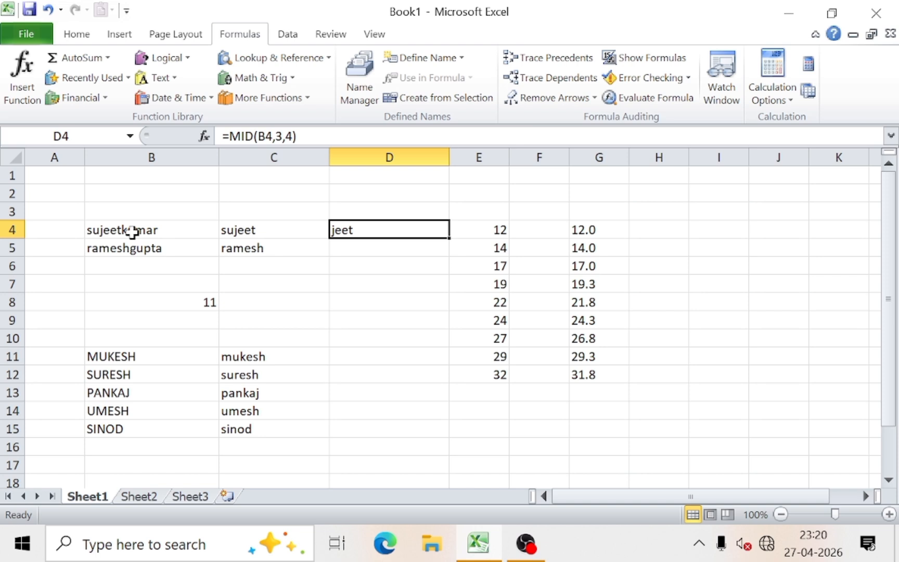
double_click(371, 230)
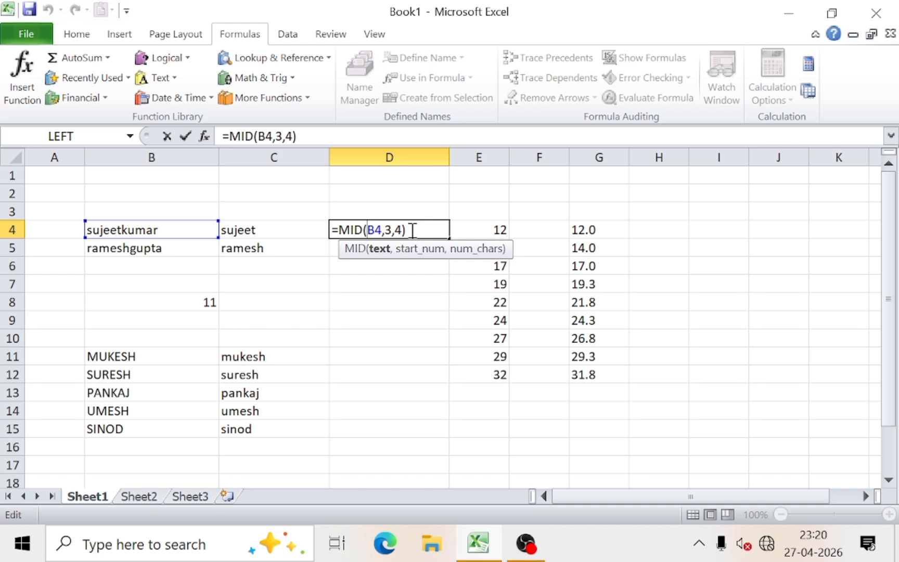
key(Return)
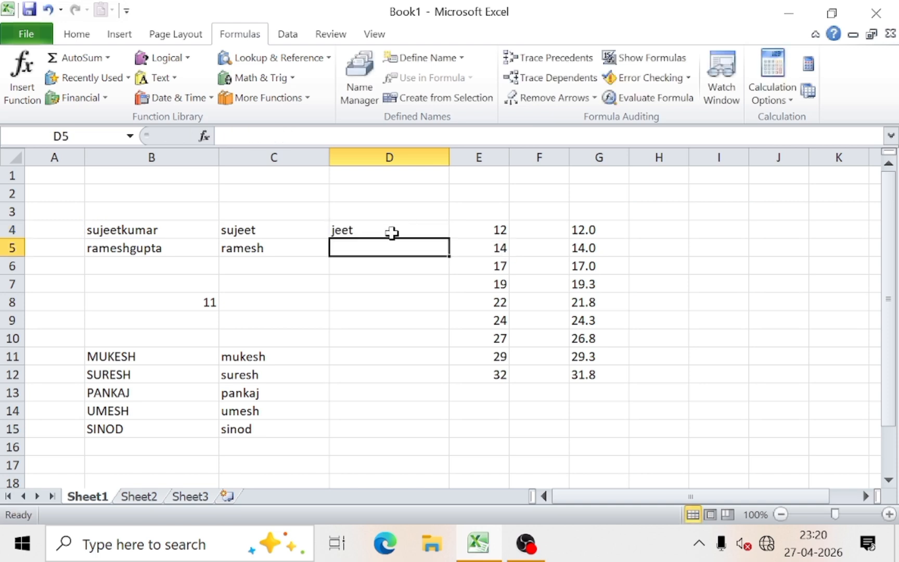
click(354, 230)
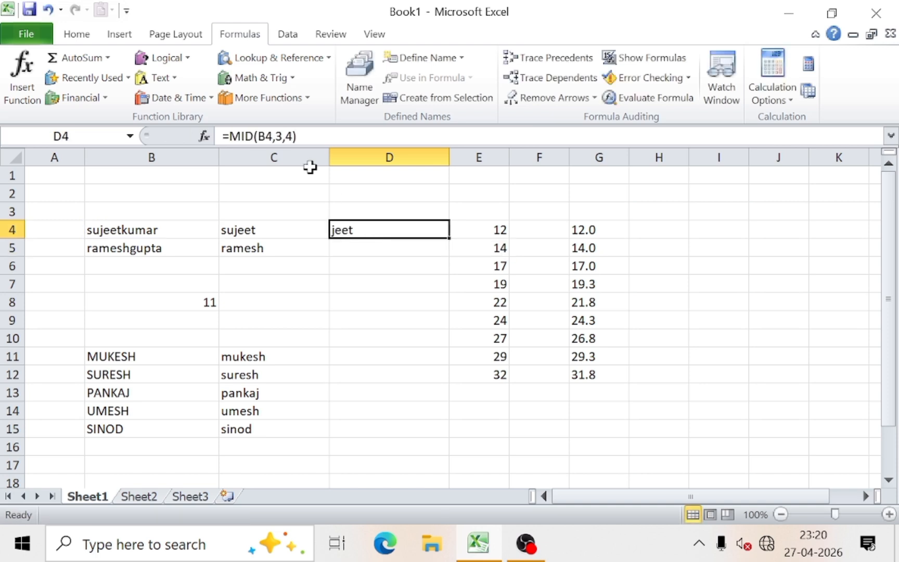
click(167, 77)
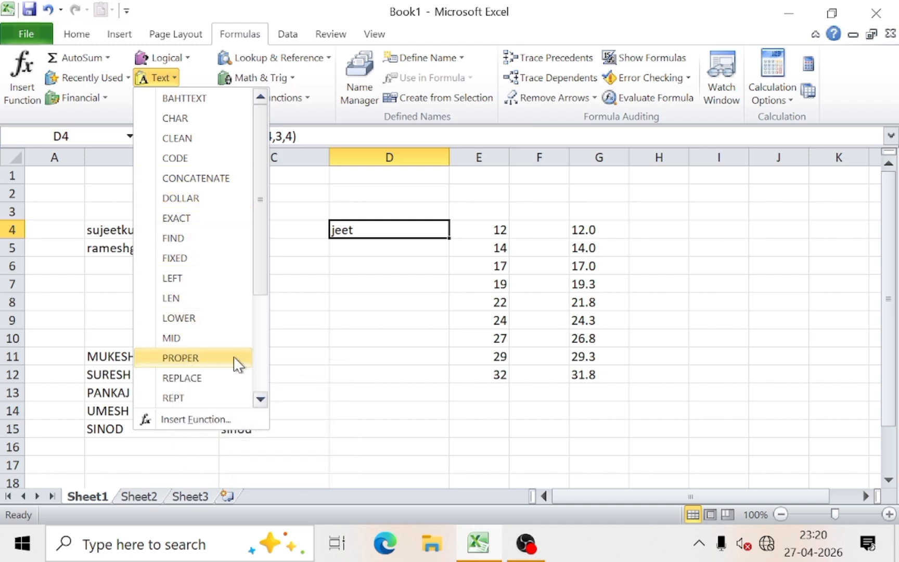
click(302, 379)
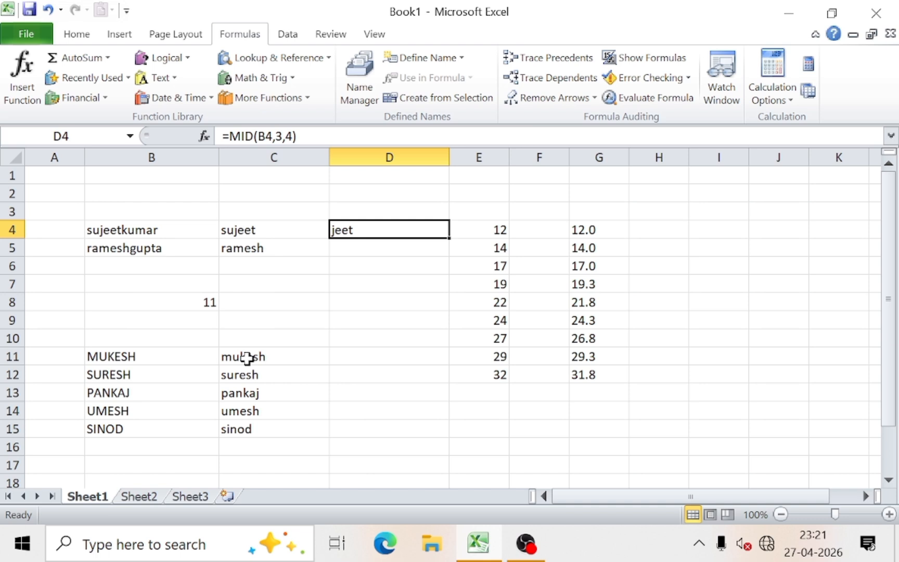
- Enter the formula =PROPER(C11) in D11 to capitalise the first letter of the lowercase name
click(359, 352)
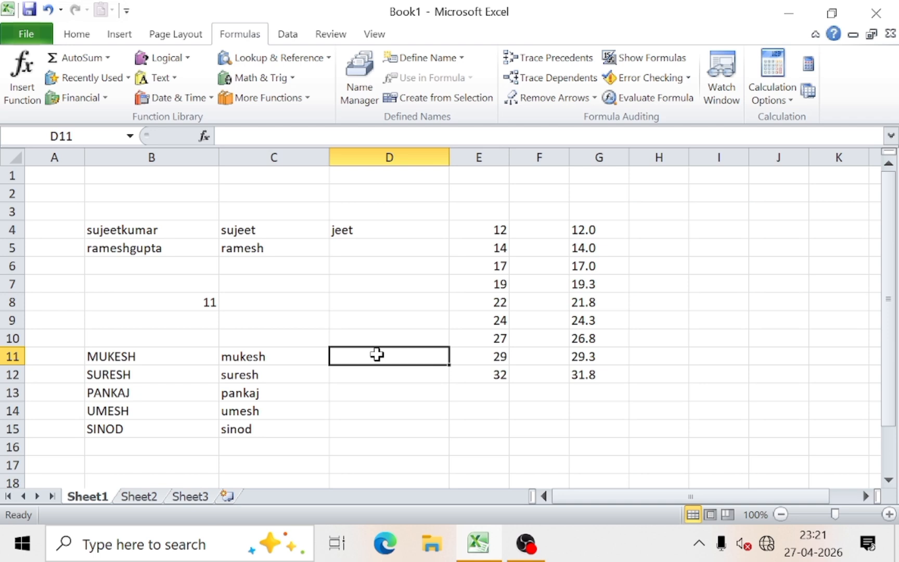
text(=pr)
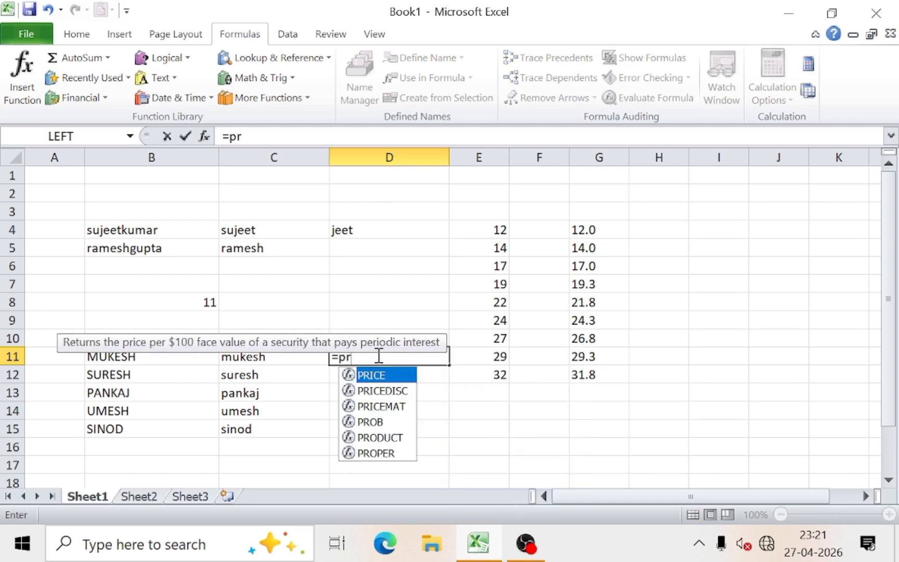
text(oper)
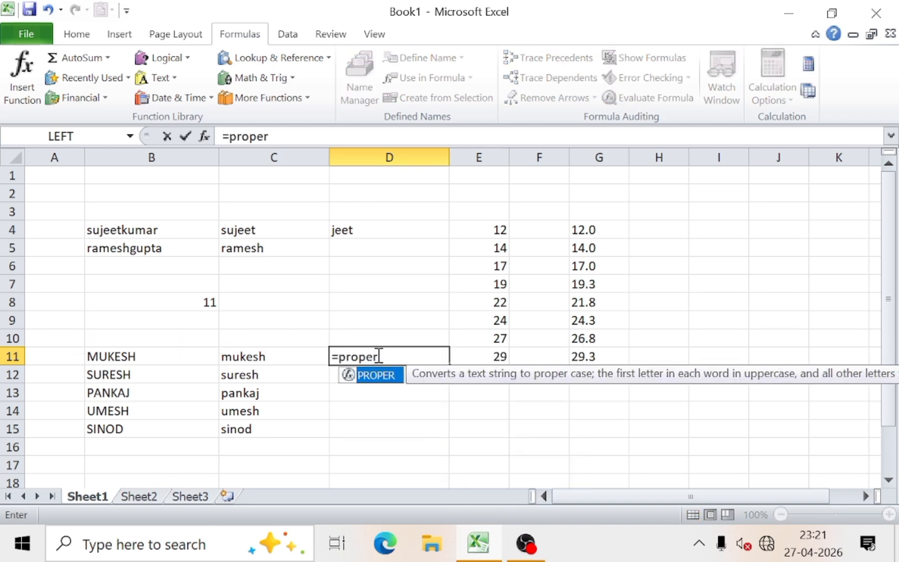
text(()
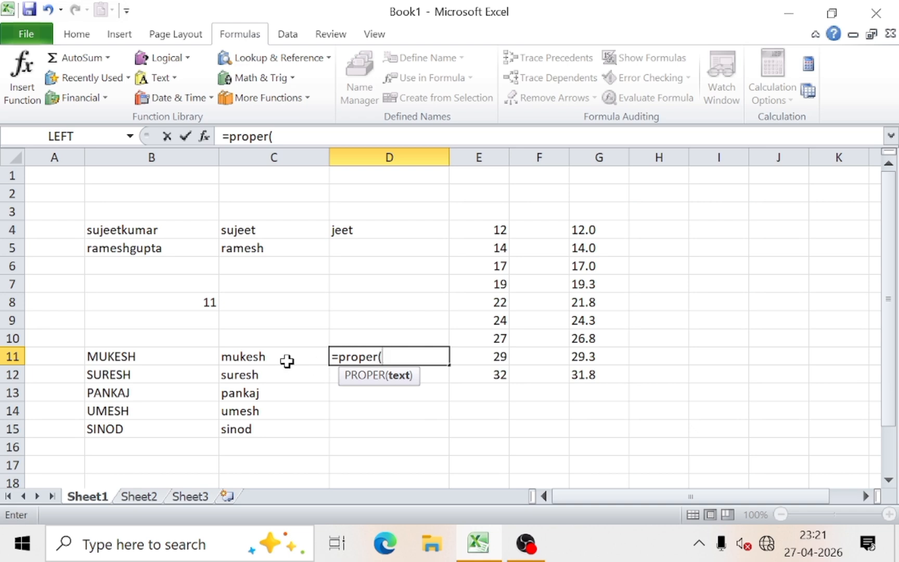
click(265, 359)
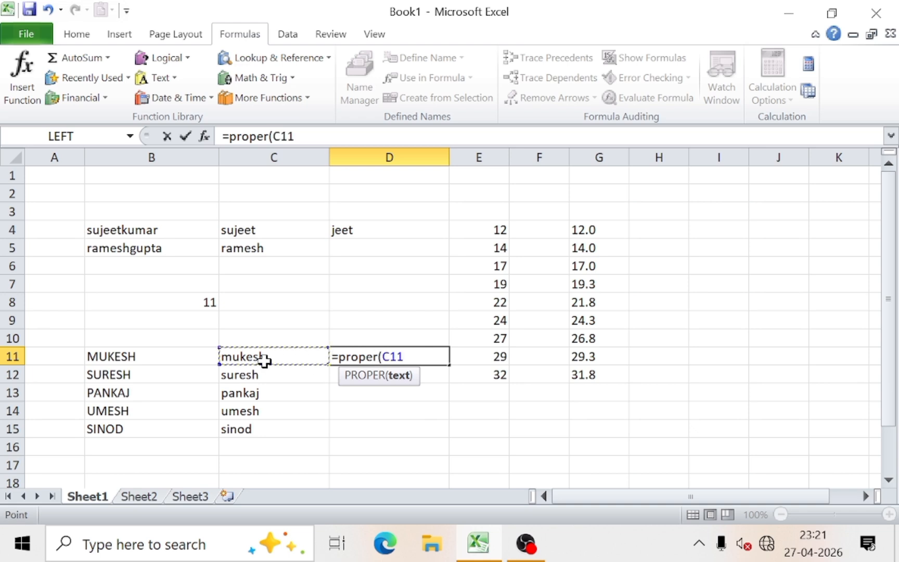
text())
key(Return)
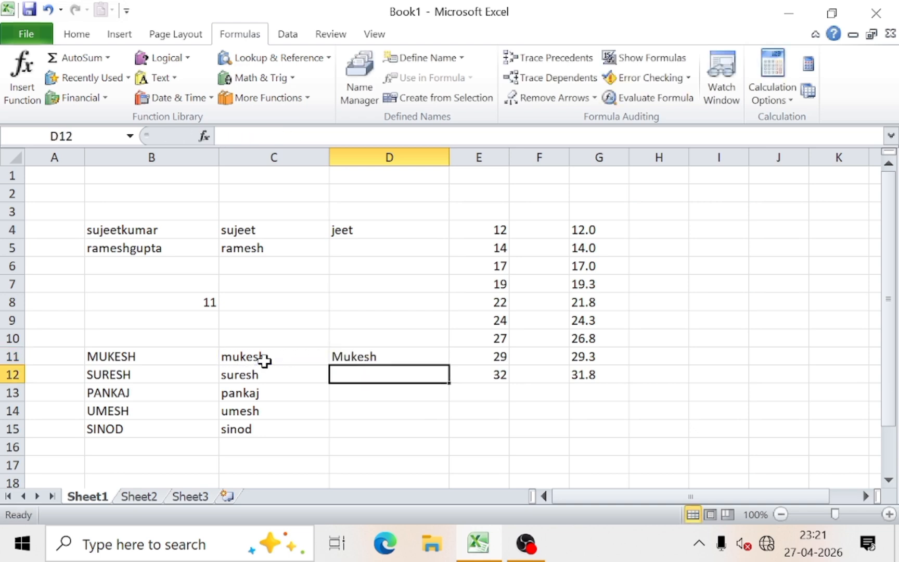
- Fill the PROPER formula from D11 down to D15 for the remaining lowercase names
click(382, 350)
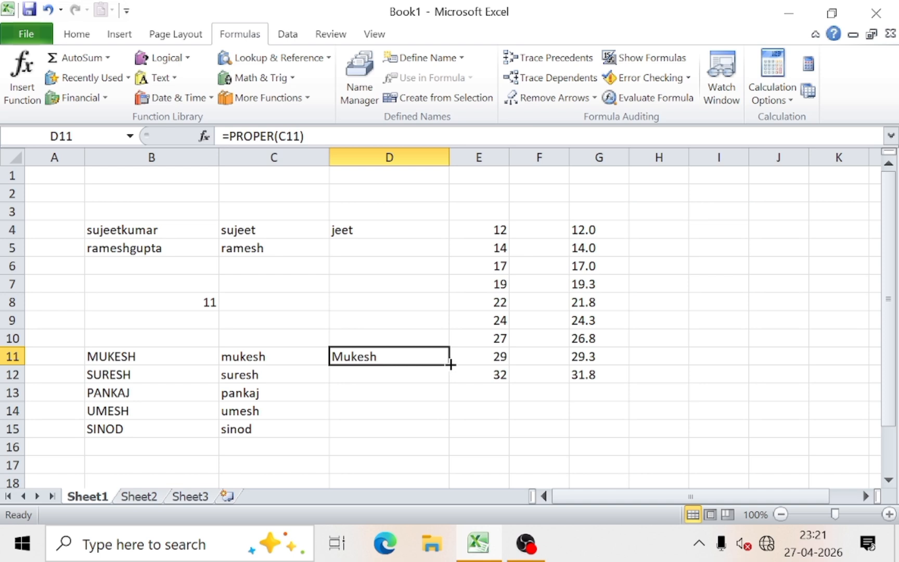
drag(450, 364, 437, 445)
drag(362, 302, 363, 292)
- Check the PROPER results in D11:D15 cell by cell and compare them with the LOWER result in C11
click(345, 355)
click(343, 374)
click(340, 404)
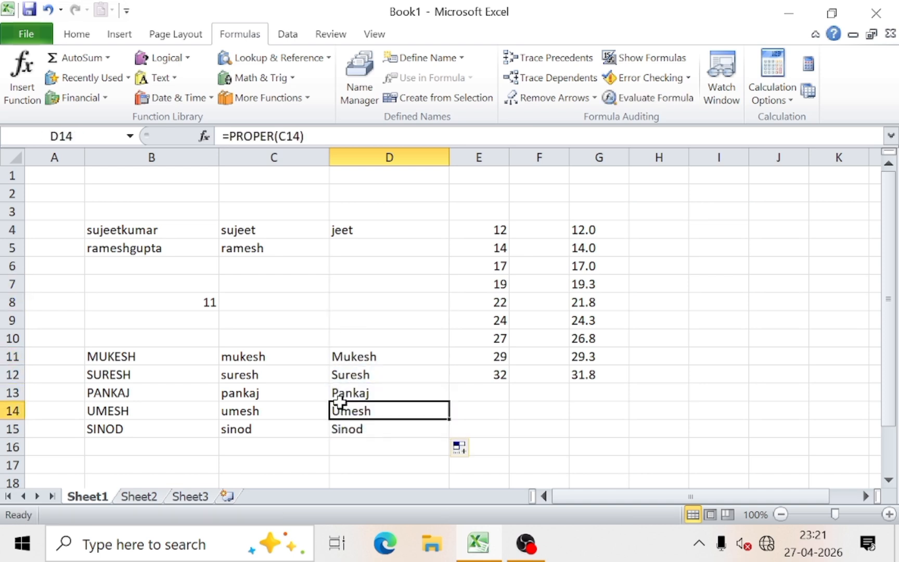
click(337, 425)
click(336, 411)
click(341, 390)
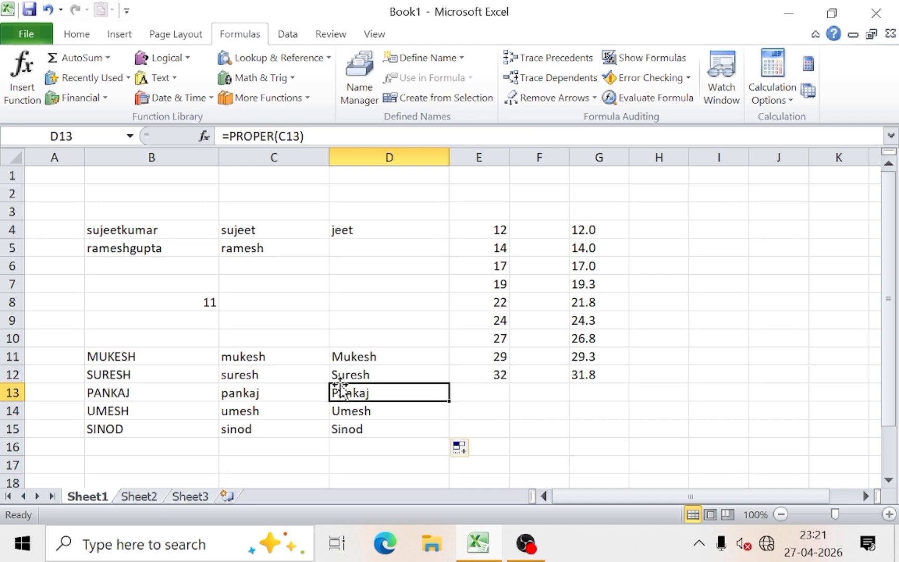
click(339, 375)
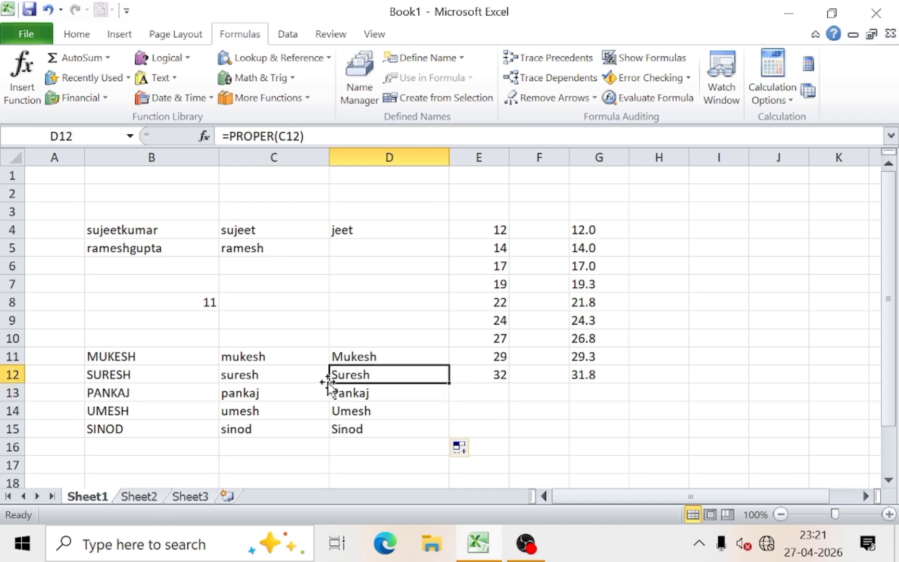
click(258, 359)
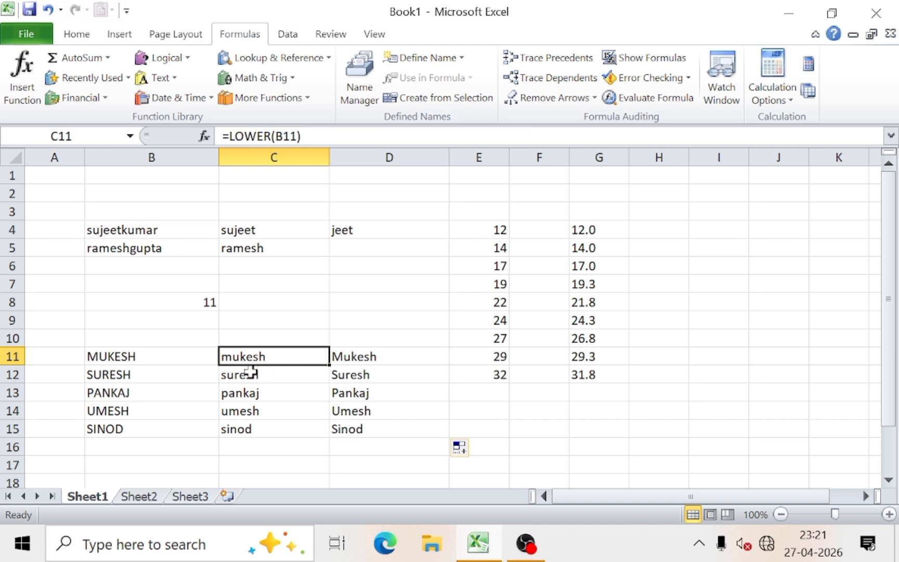
click(359, 358)
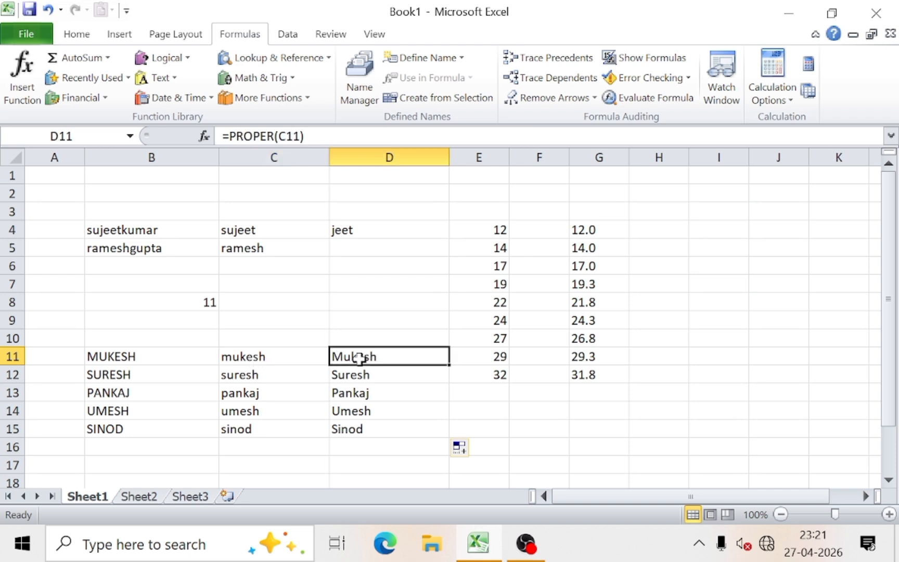
- Find RIGHT in the list of text functions and clear the MID example from D4:D5
click(287, 334)
click(177, 78)
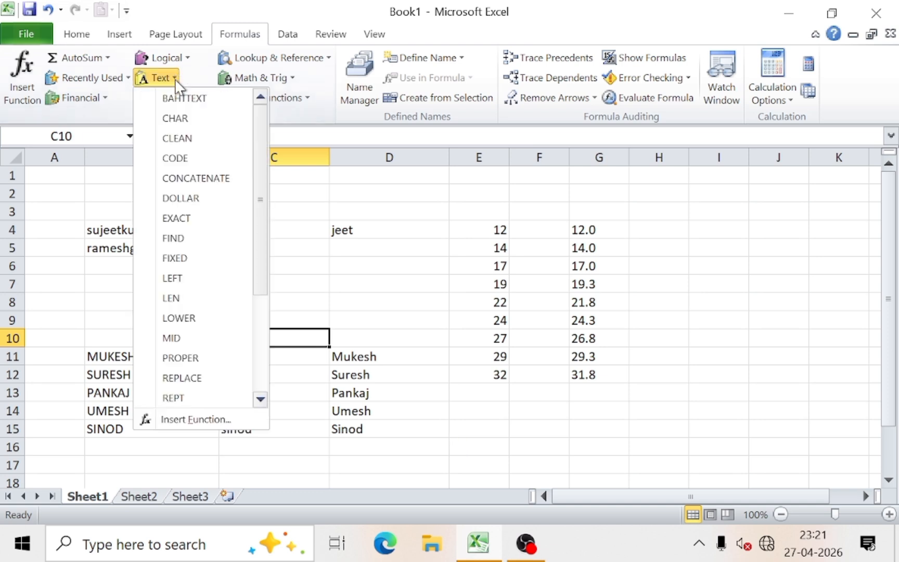
scroll(187, 257, down, 2)
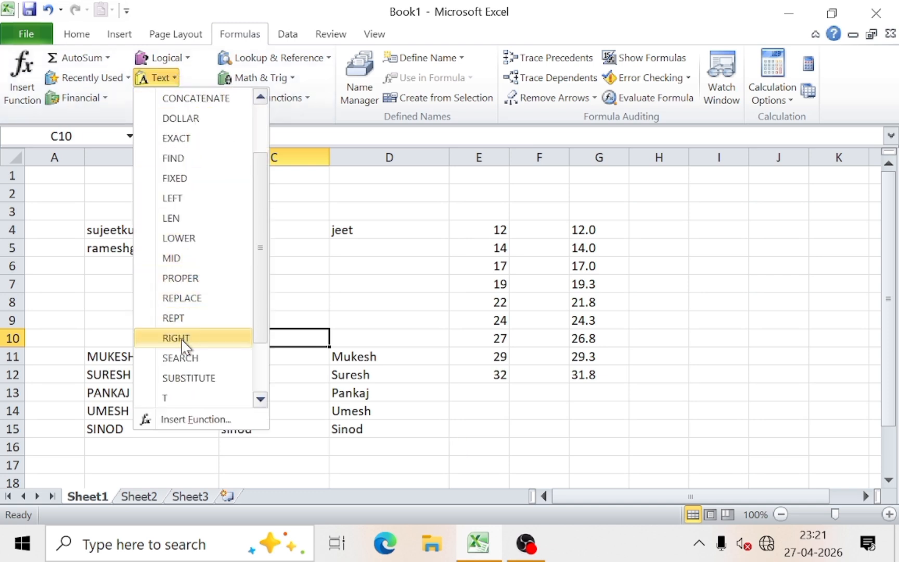
click(346, 222)
drag(347, 224, 373, 255)
key(Delete)
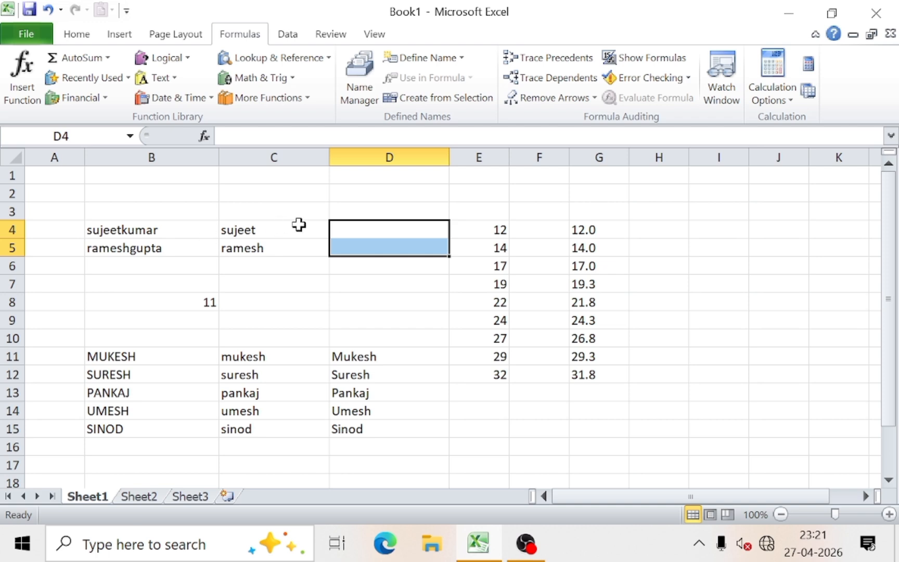
- Enter the formula =RIGHT(B4,5) in D4 to extract the last five characters of the full name in B4
click(363, 227)
text(=)
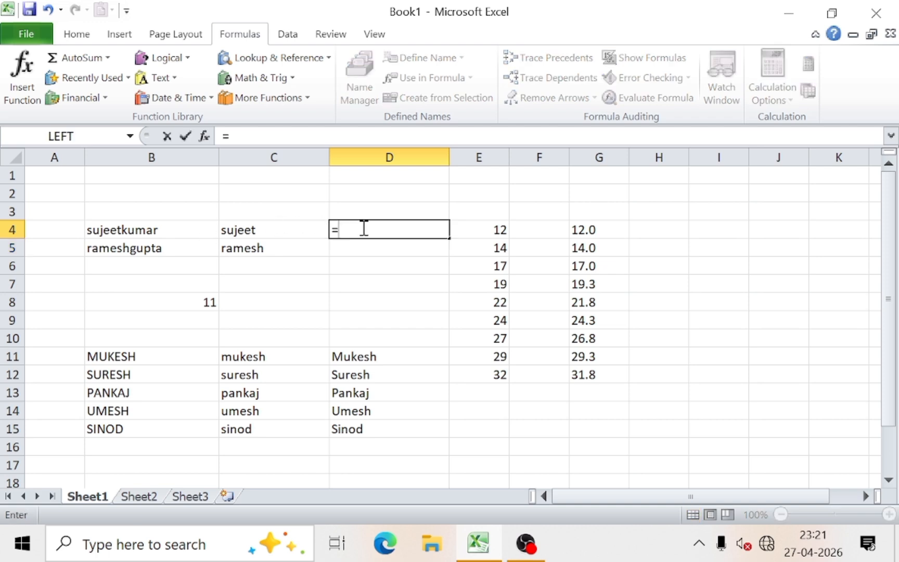
text(right)
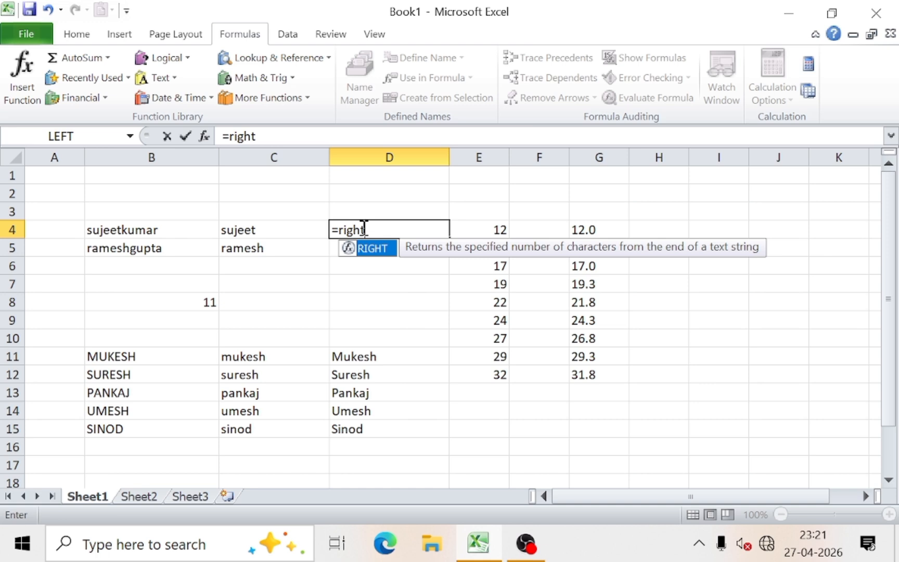
text(()
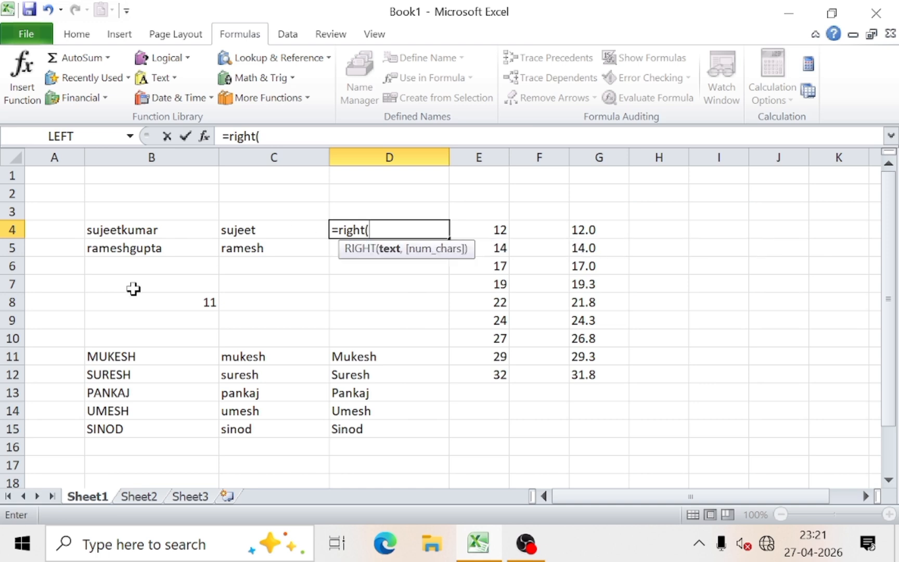
click(134, 232)
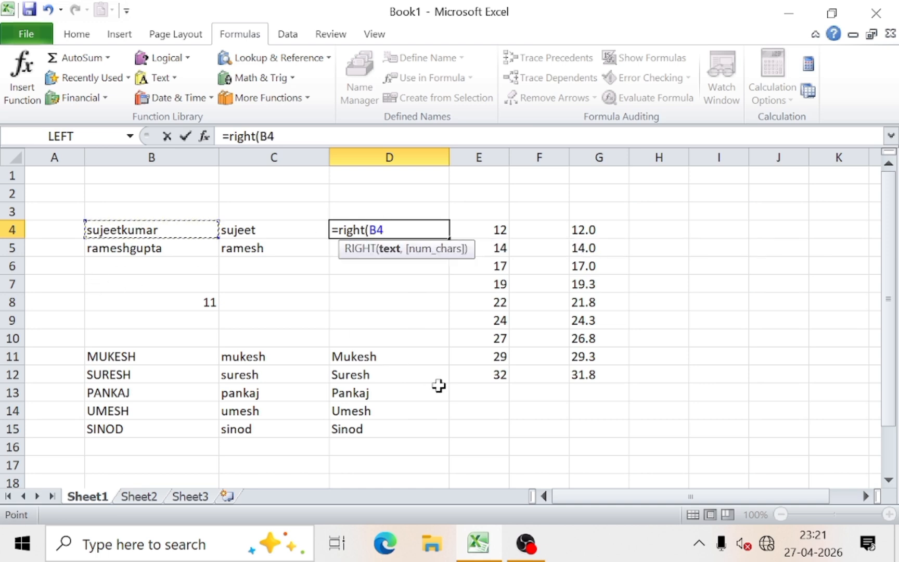
text(,)
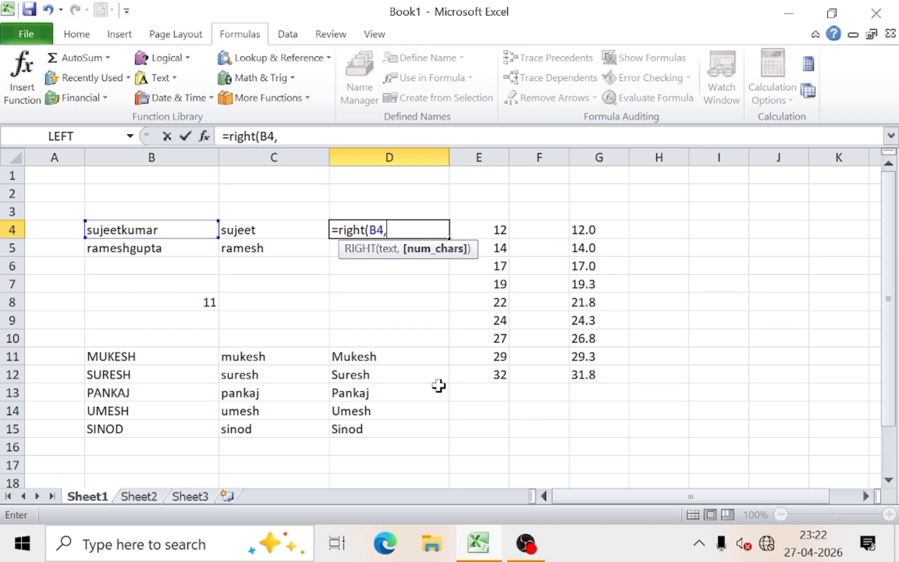
text(5))
key(Return)
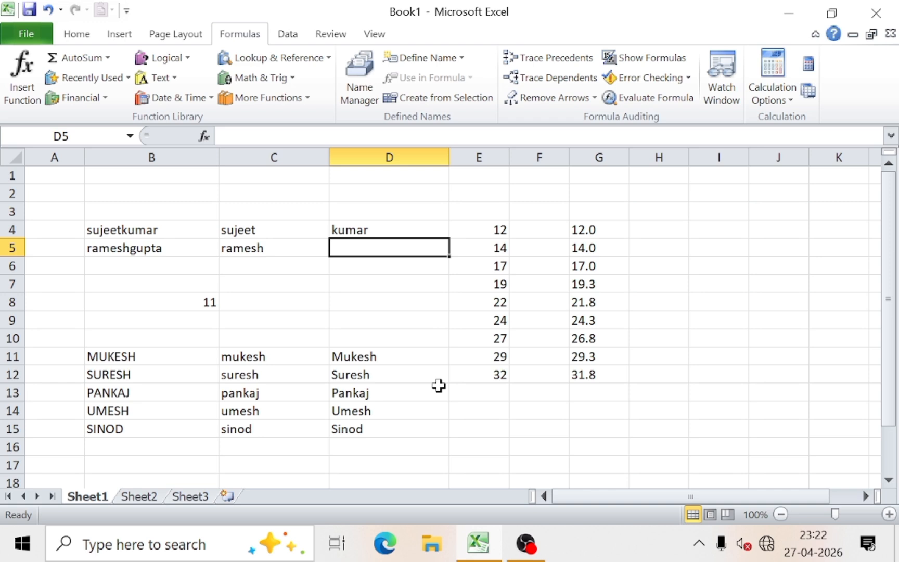
- Enter the formula =RIGHT(B5,5) in D5 and compare the split first and last names in C4:D5
text(=righ)
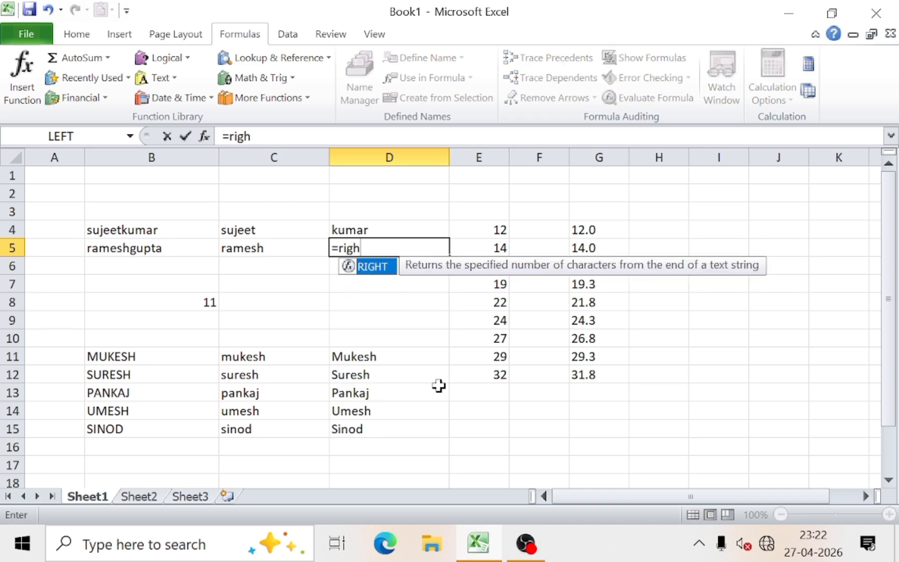
text(t()
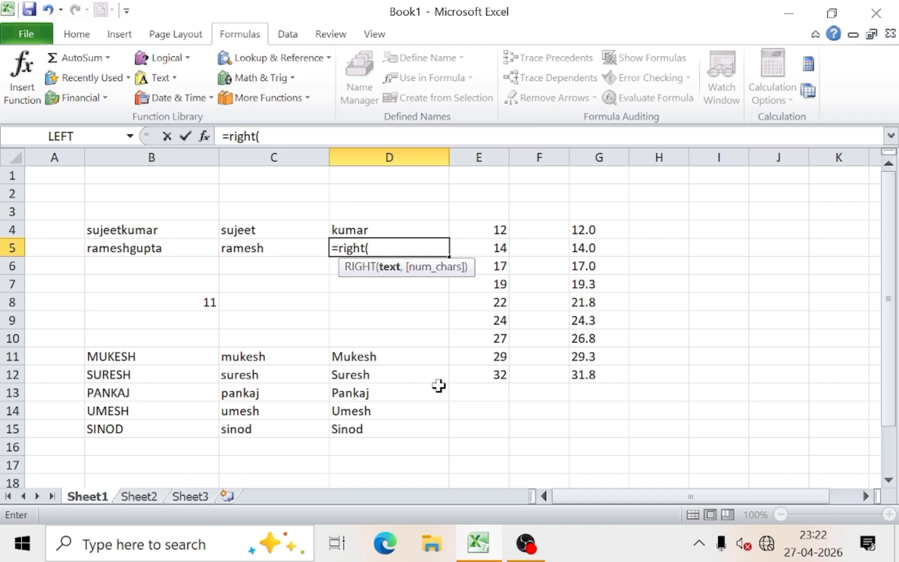
click(142, 254)
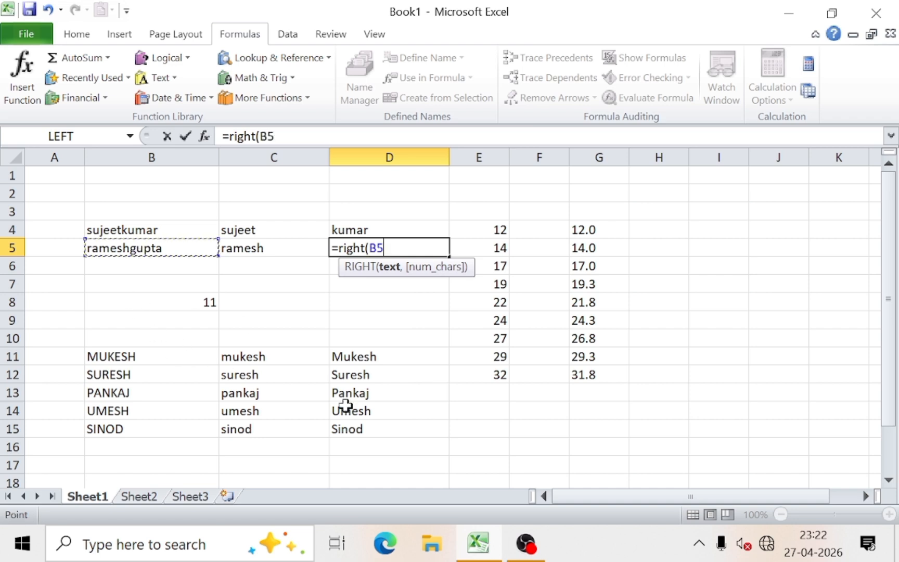
text(,)
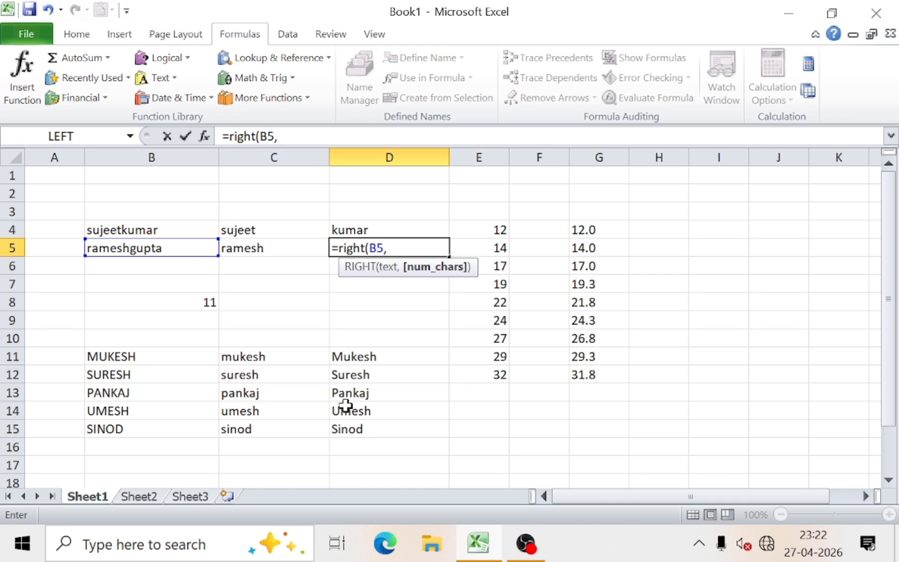
text(5))
key(Return)
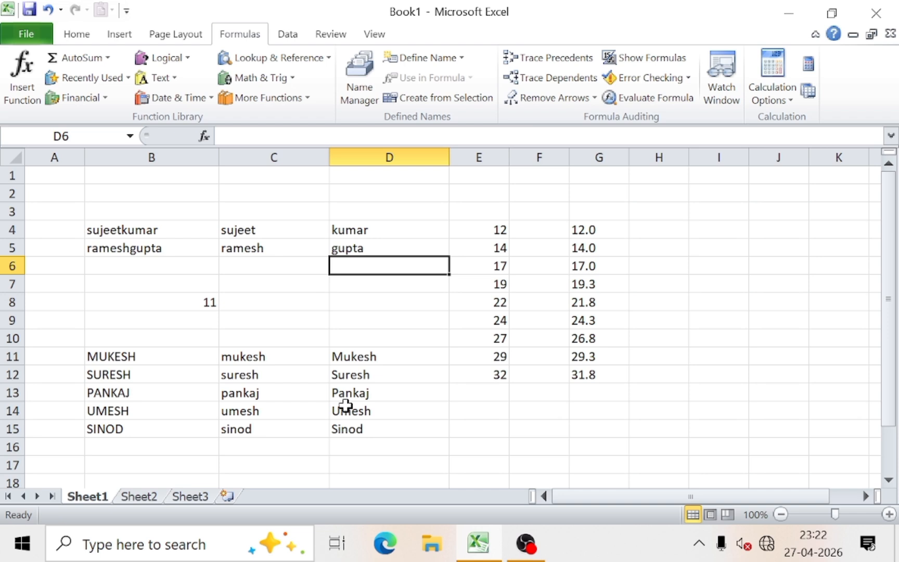
click(368, 250)
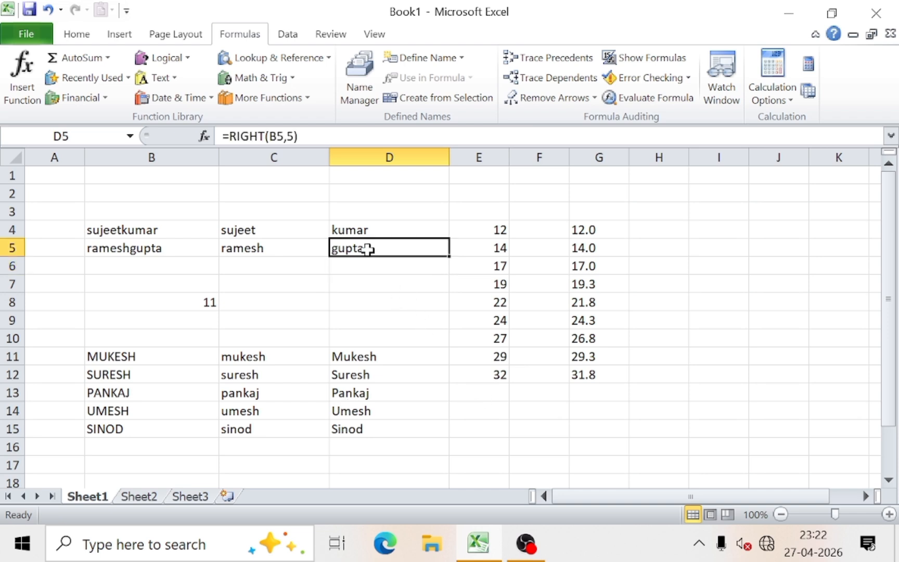
drag(287, 233, 343, 251)
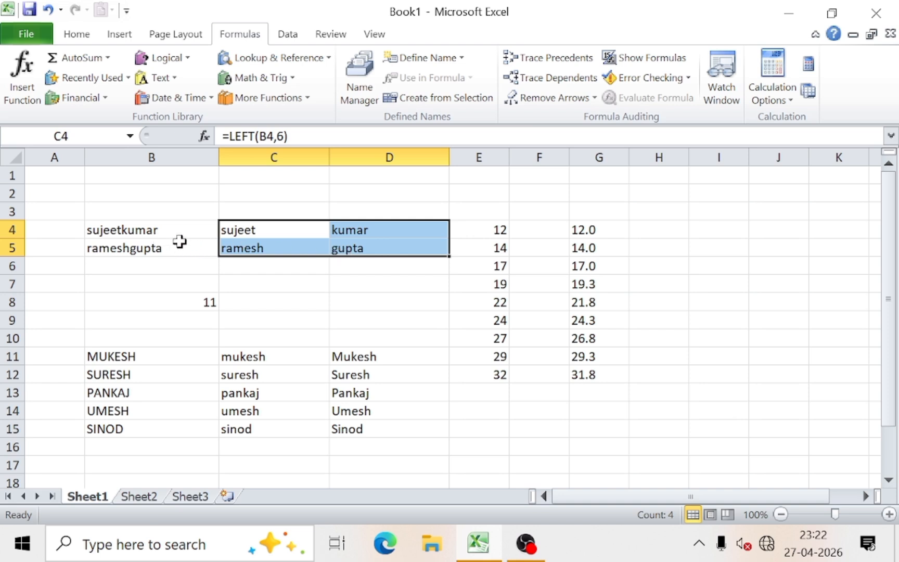
- Find REPT in the list of text functions
click(157, 78)
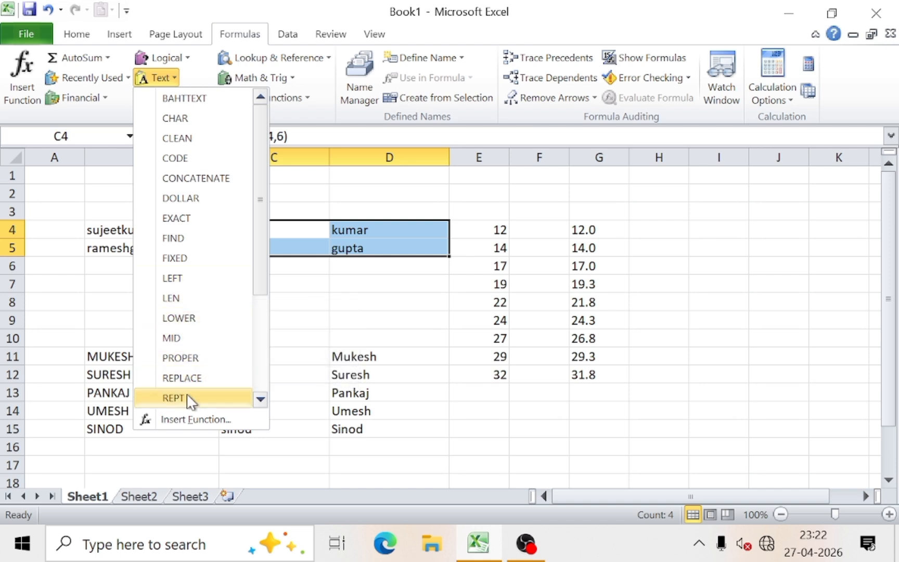
scroll(190, 398, down, 2)
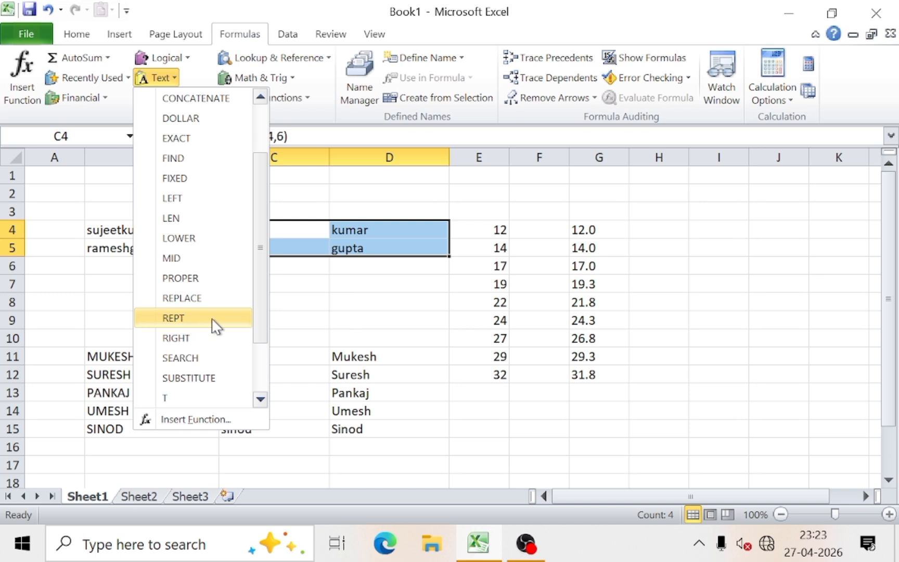
click(403, 305)
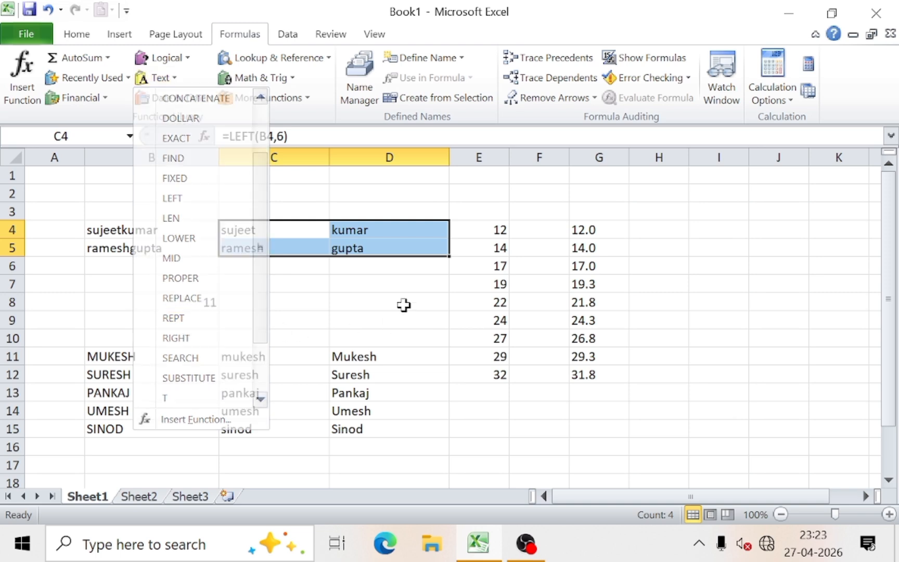
- Enter the formula =REPT(B11,10) in B18 to repeat the uppercase name from B11 ten times
scroll(402, 305, down, 1)
click(242, 410)
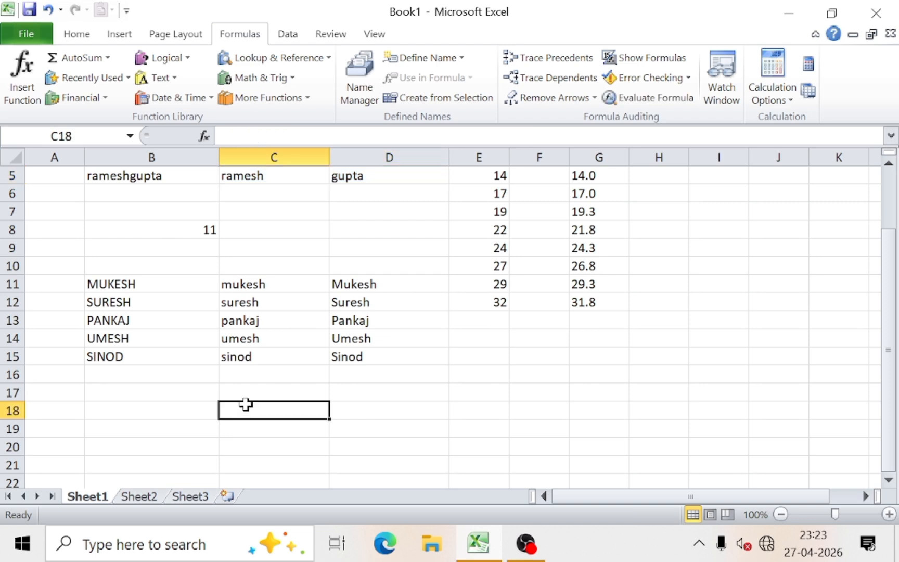
click(150, 283)
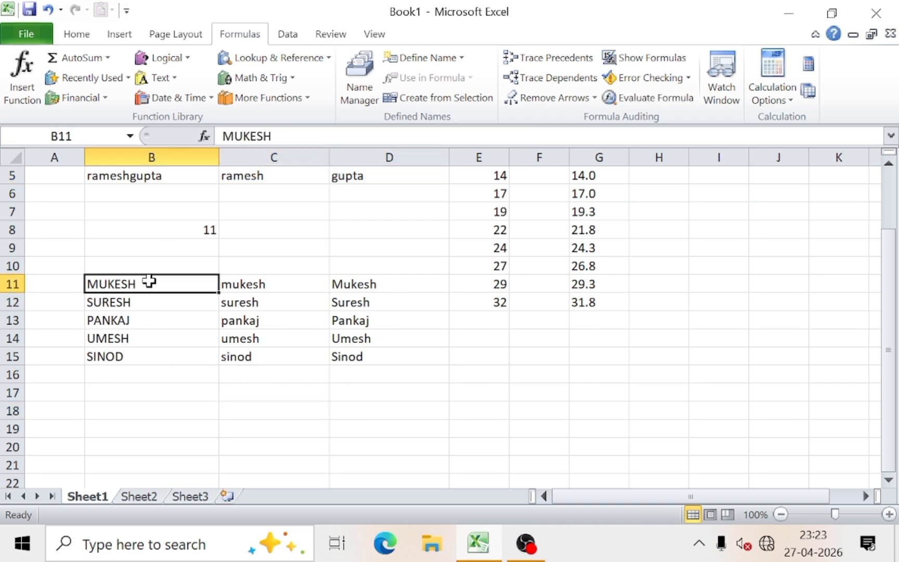
click(161, 411)
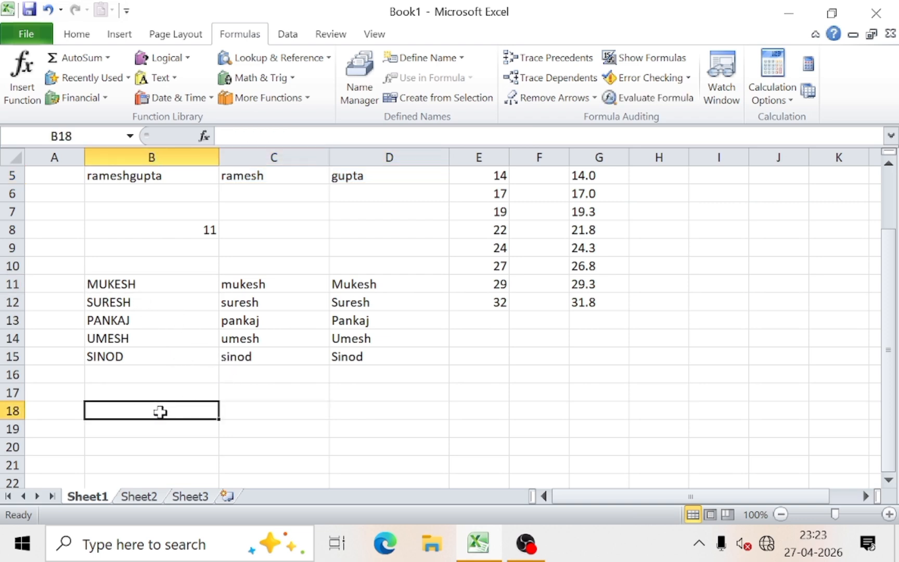
text(=r)
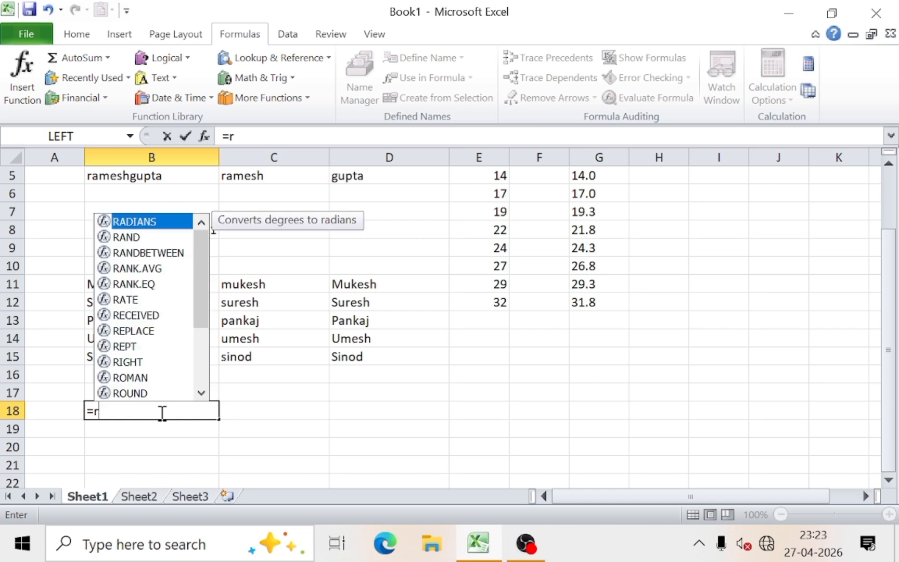
text(ept)
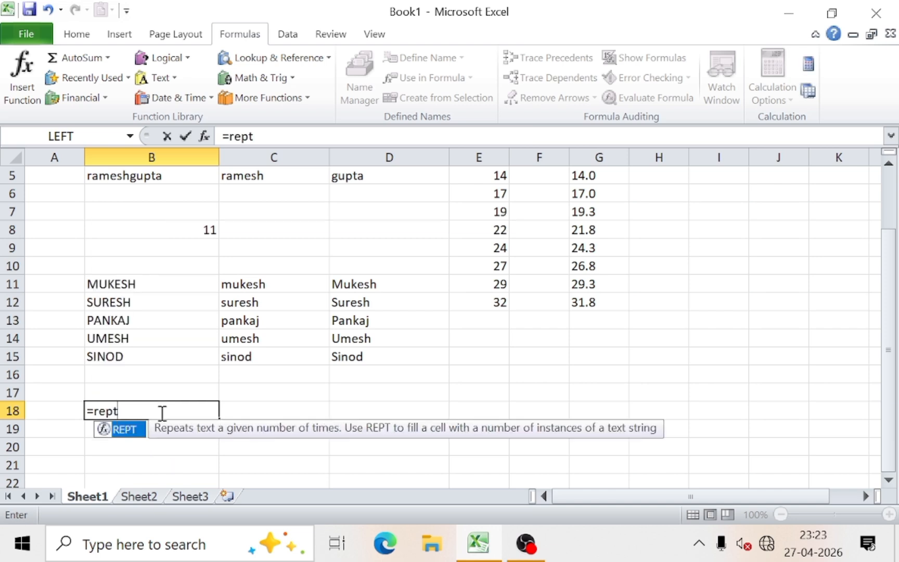
text(()
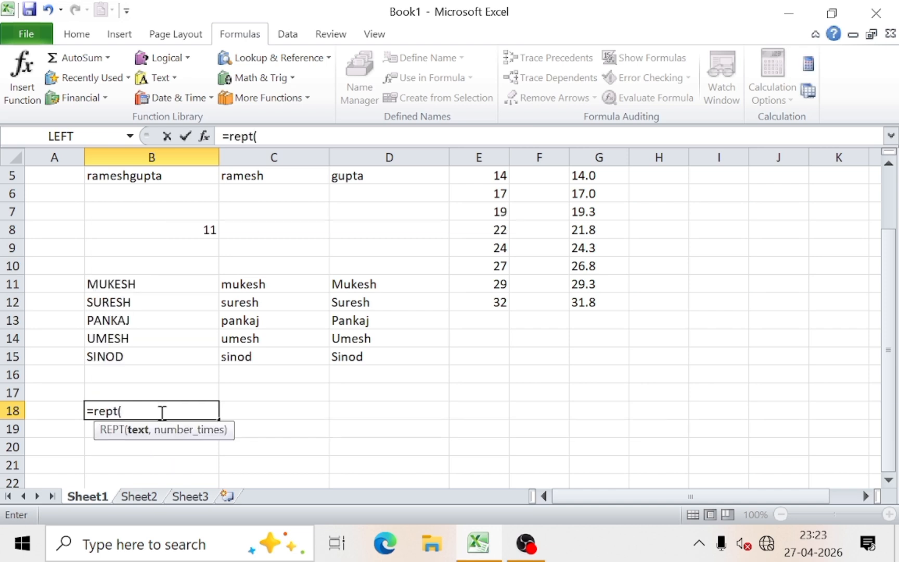
click(115, 286)
text(,)
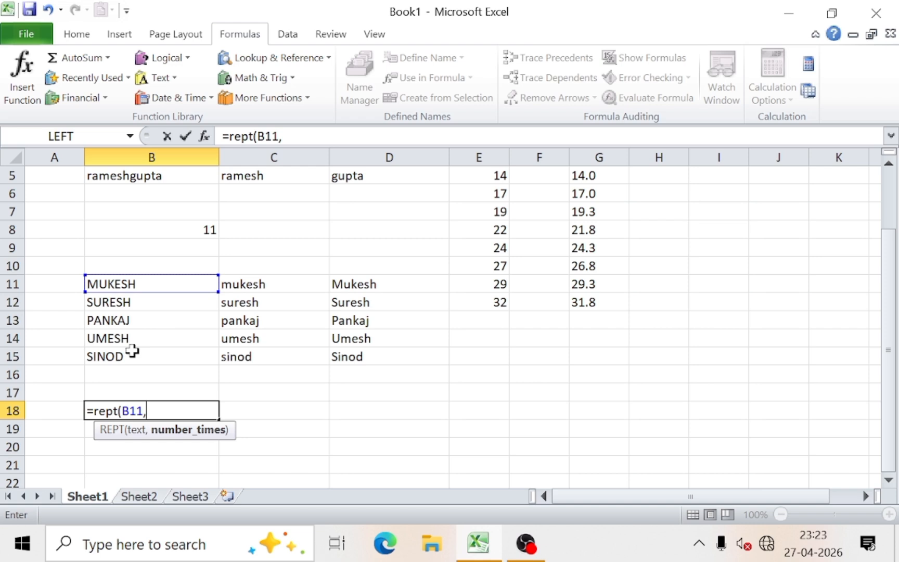
text(10))
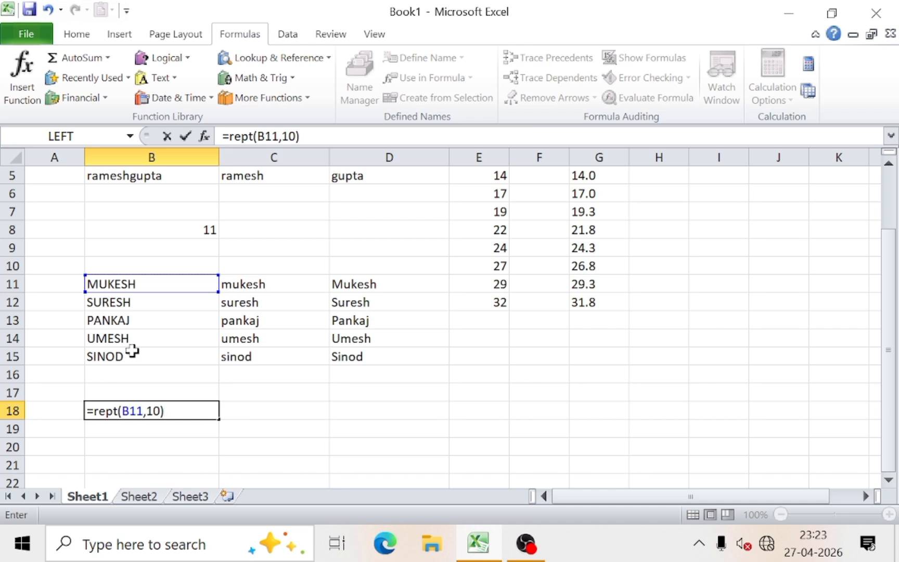
key(Return)
click(120, 411)
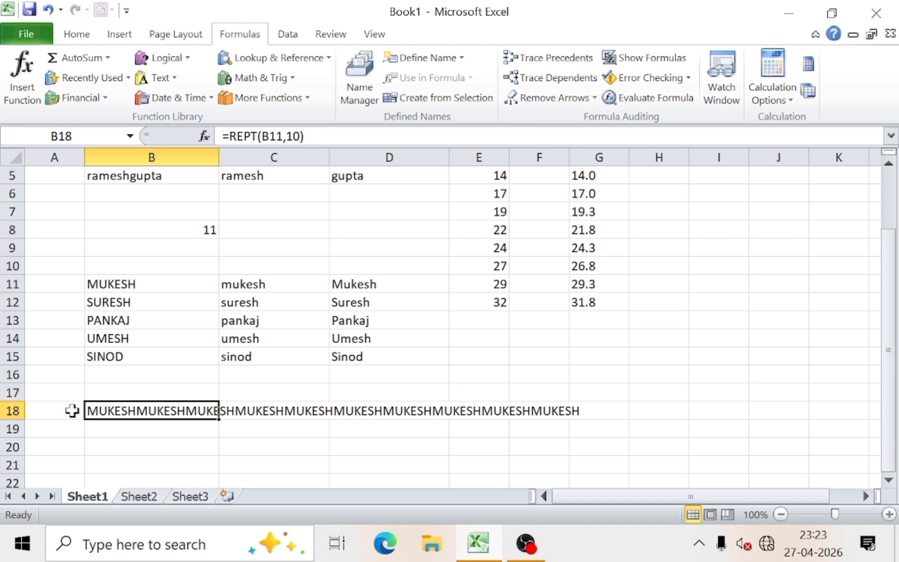
- Look up SUBSTITUTE in the list of text functions and clear the REPT example from B18
click(174, 77)
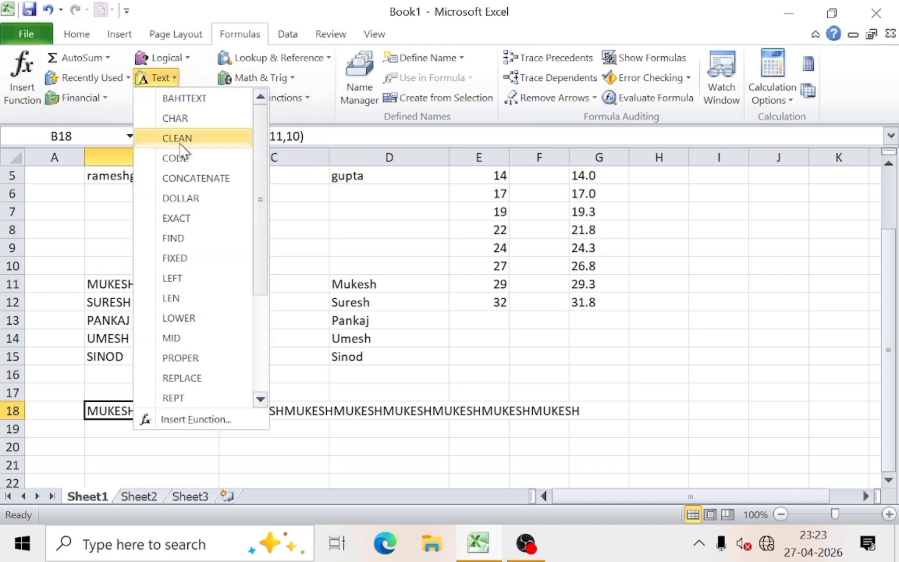
scroll(191, 291, down, 3)
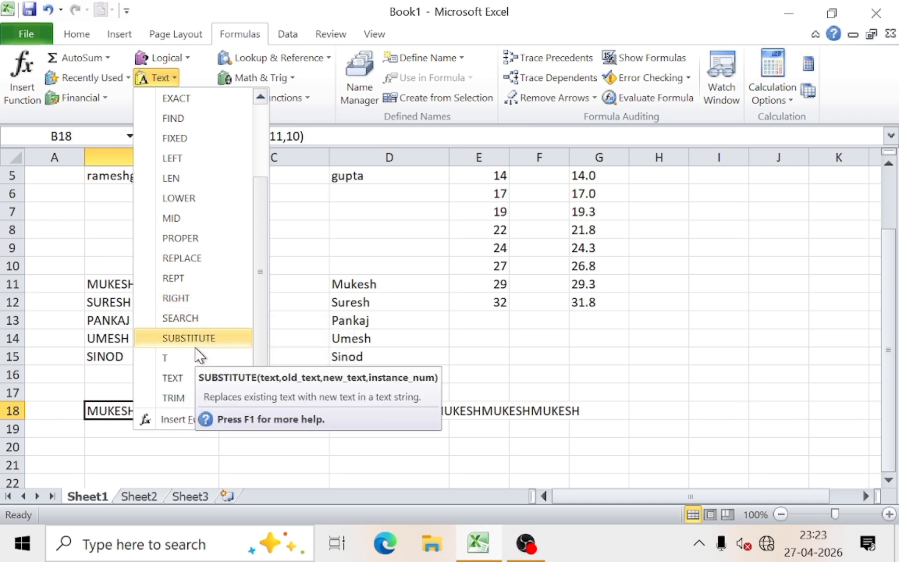
scroll(199, 356, down, 1)
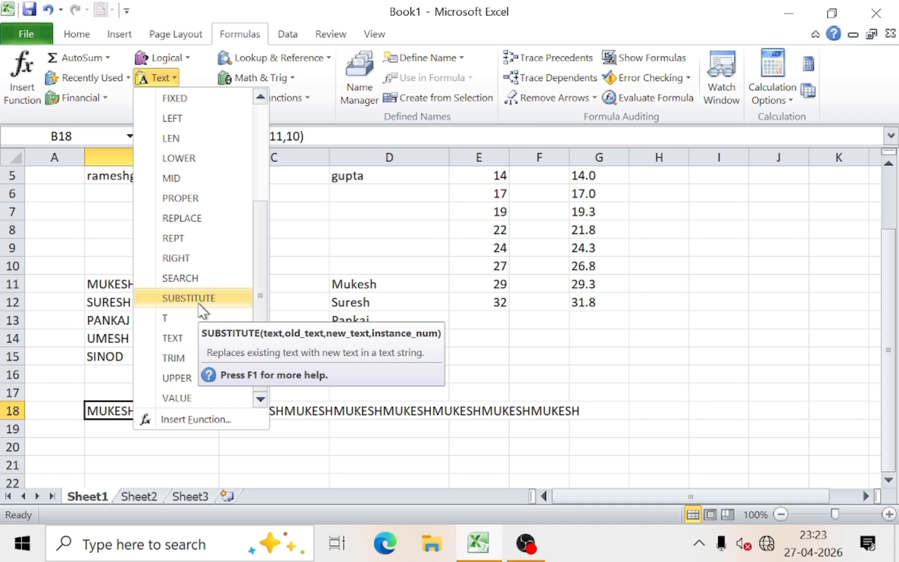
click(436, 345)
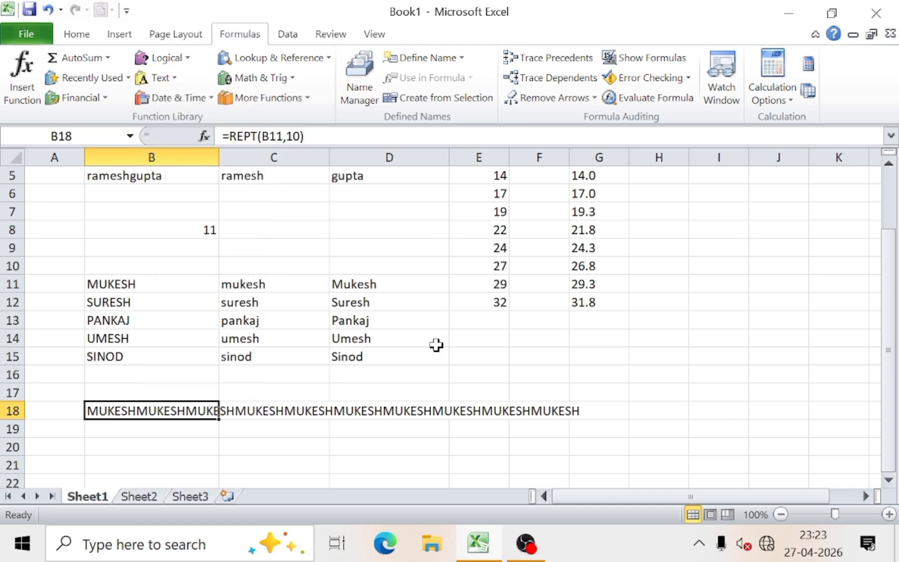
key(Delete)
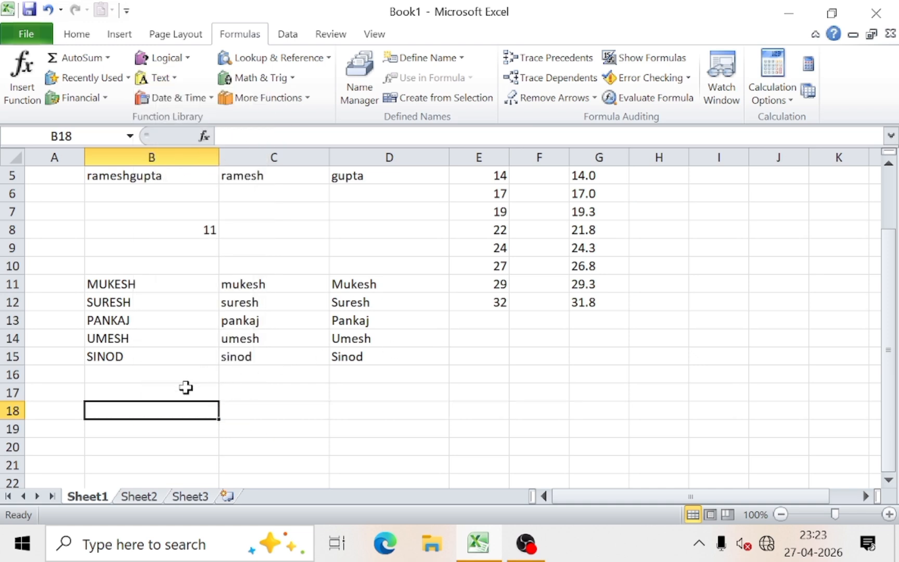
- Enter the misspelled word "computar" in C18 as sample text for SUBSTITUTE
click(281, 409)
text(c)
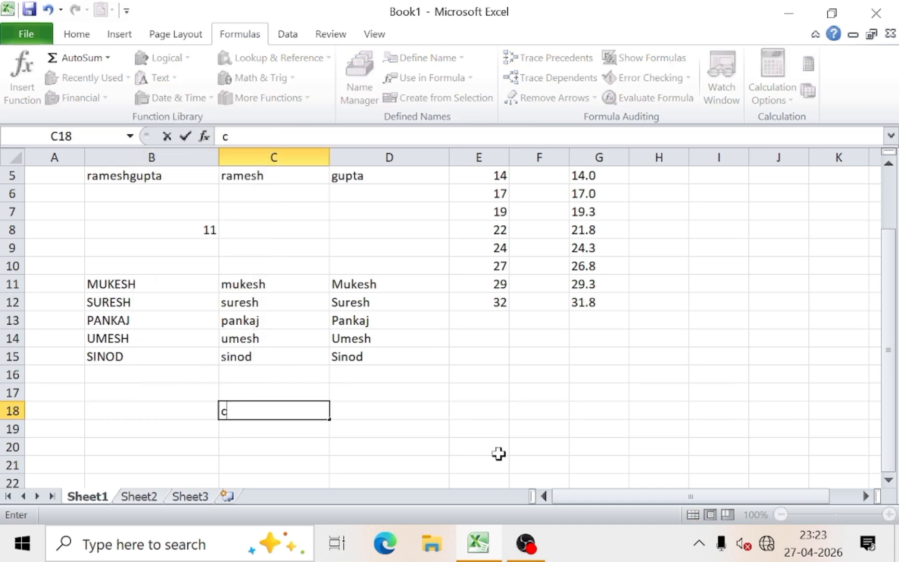
text(omputar)
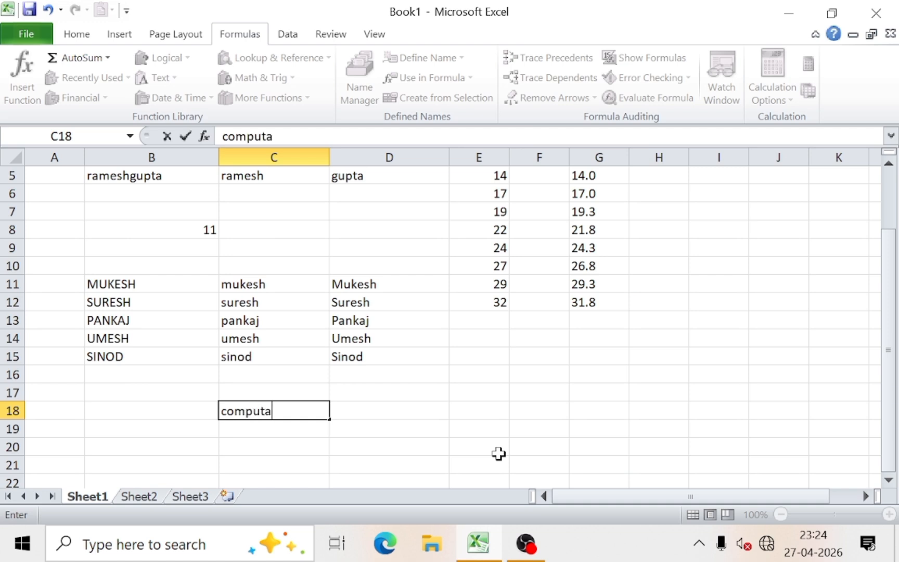
click(392, 411)
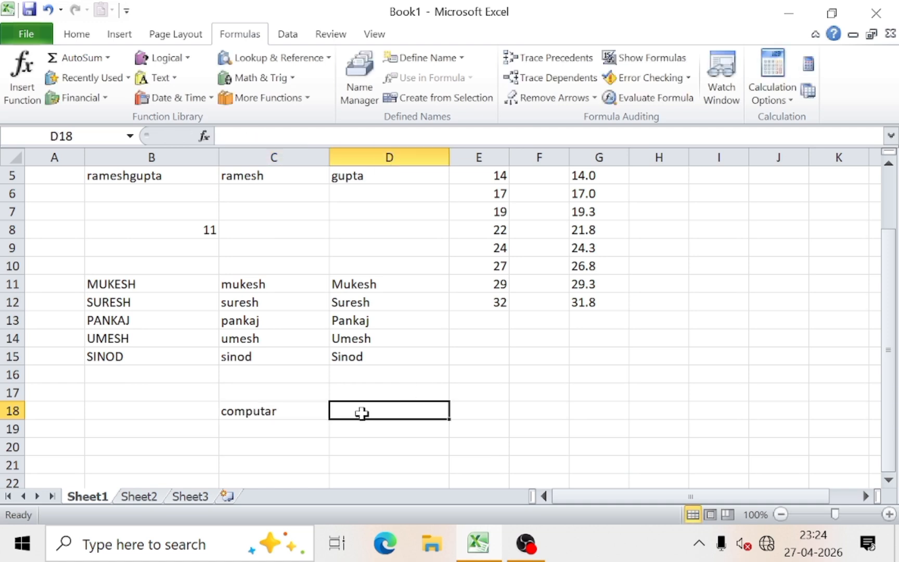
click(284, 413)
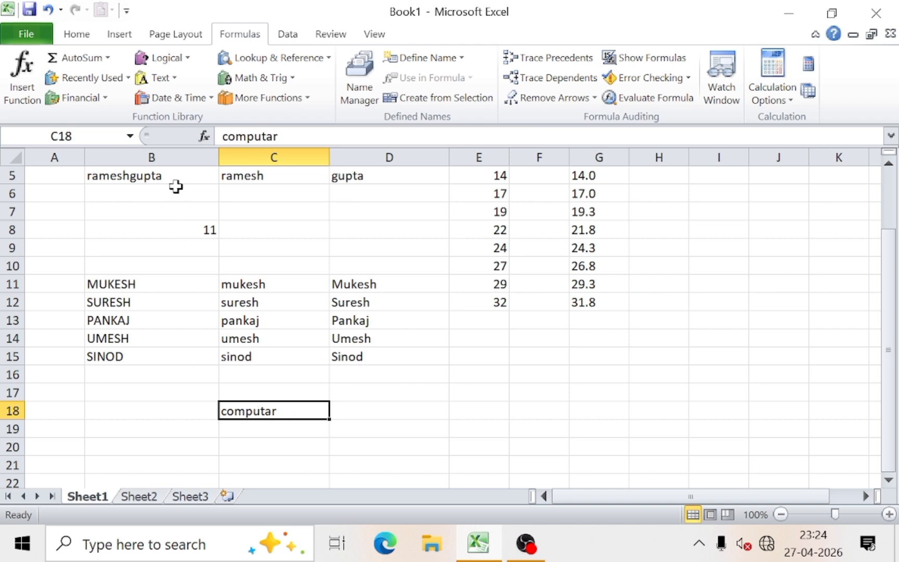
- Enter the formula =SUBSTITUTE(C18,"a","e",1) in D18 to replace the wrong letter in the sample word
click(154, 78)
scroll(268, 246, down, 2)
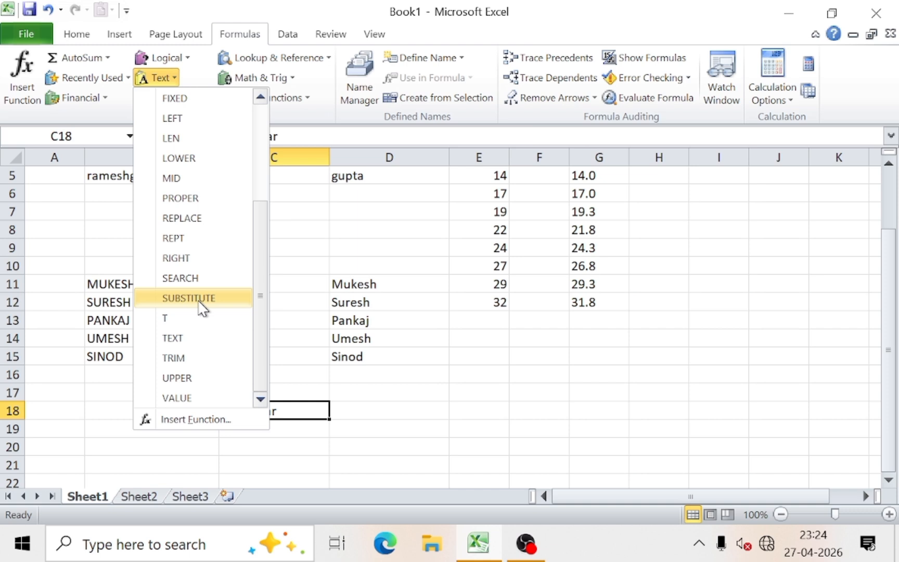
click(389, 414)
click(389, 411)
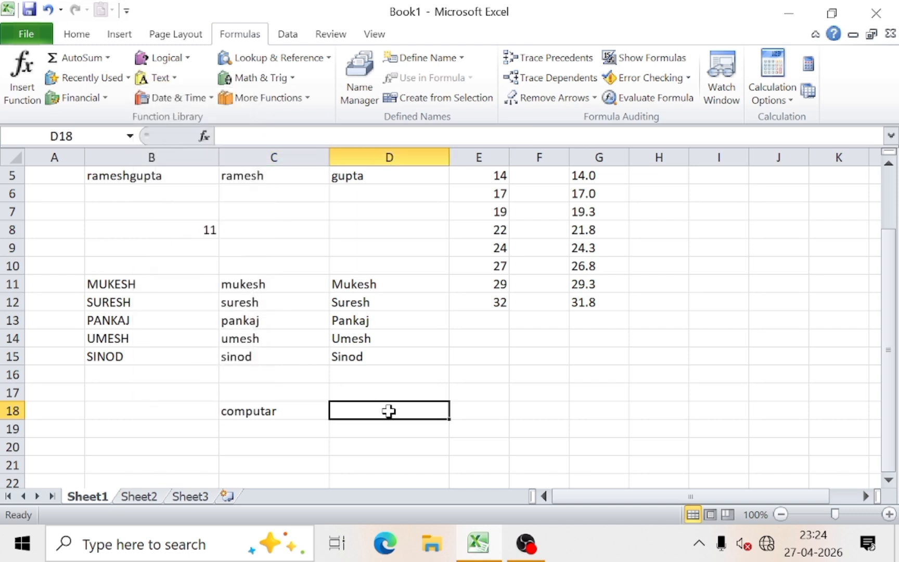
text(=s)
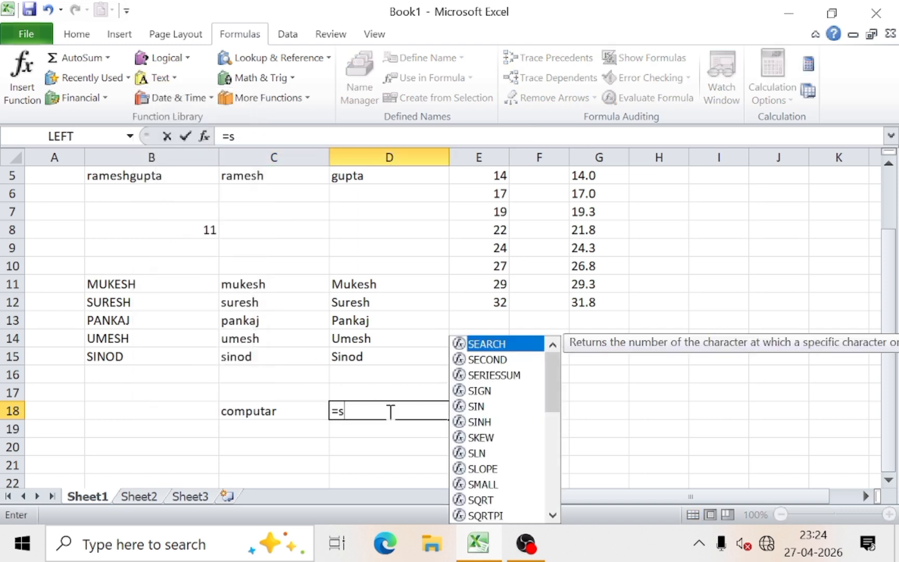
text(ubs)
key(Tab)
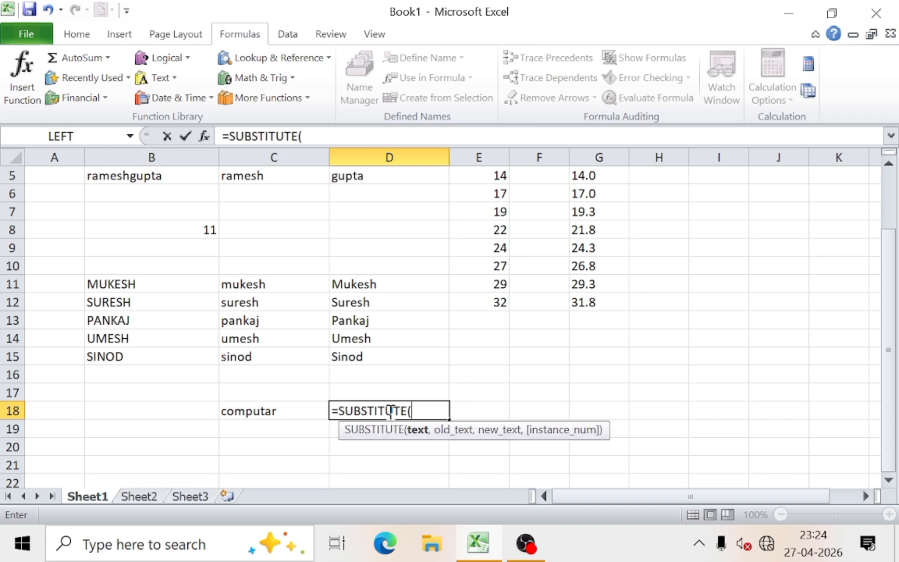
click(274, 415)
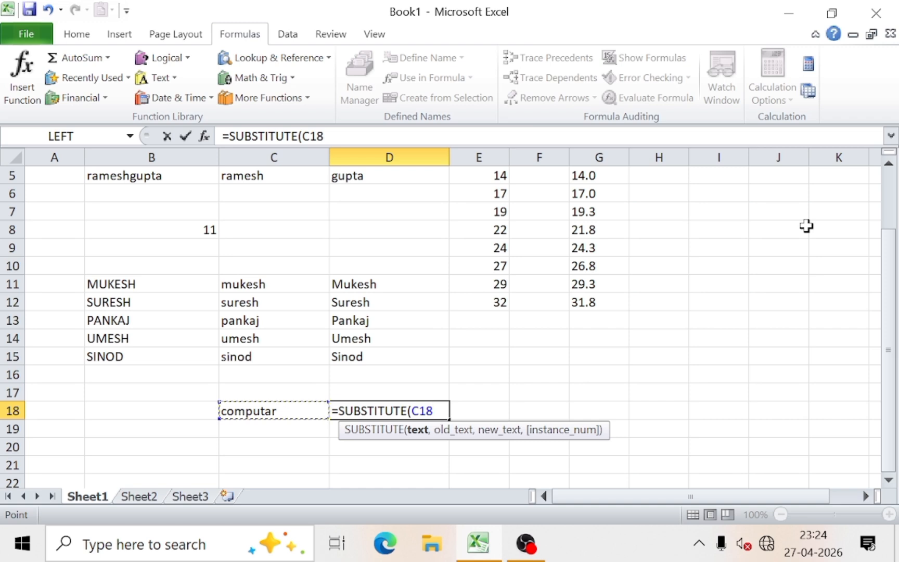
text(,)
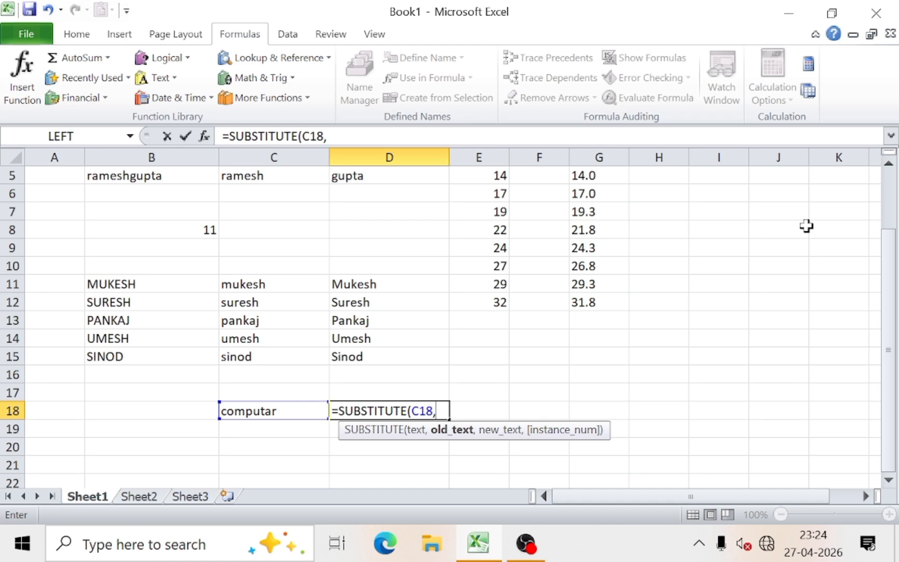
text("a",)
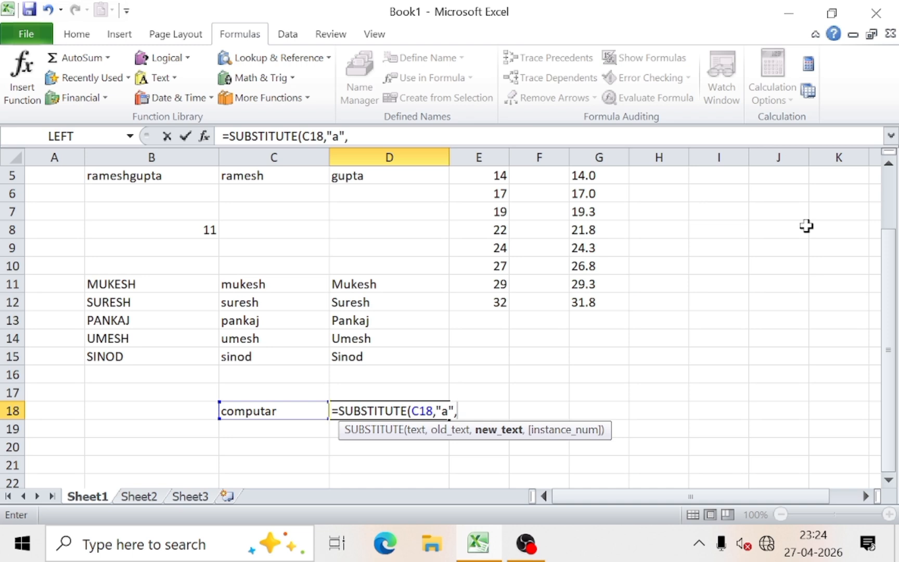
text("e")
text(,)
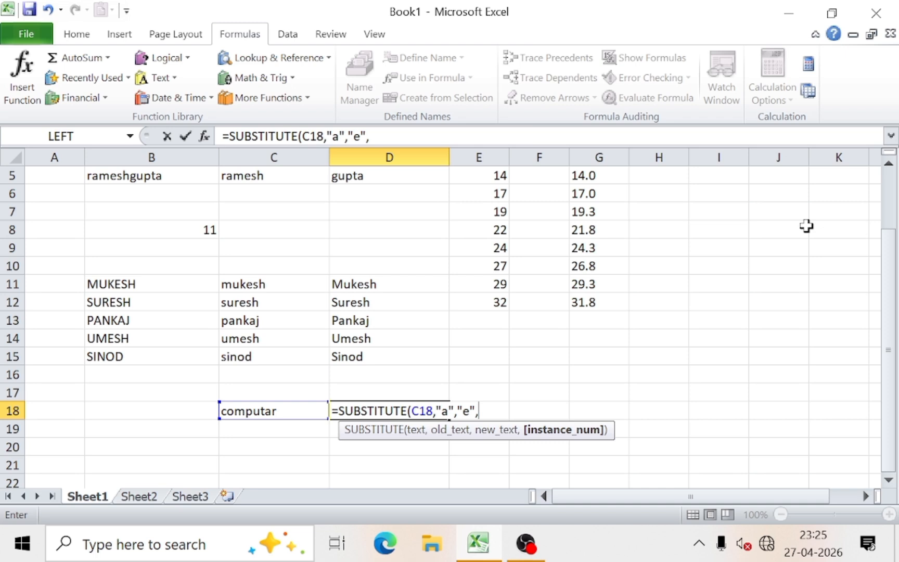
text(1)
text())
key(Return)
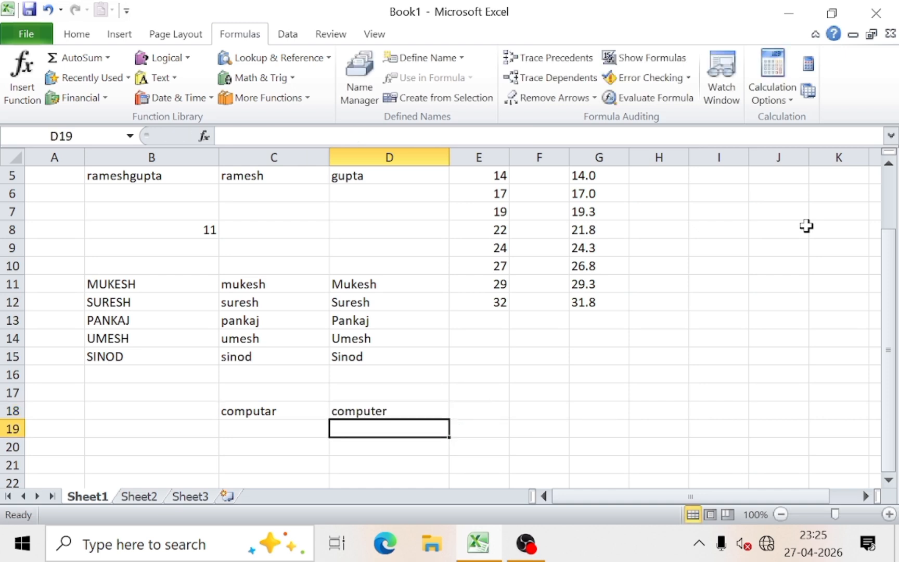
click(392, 414)
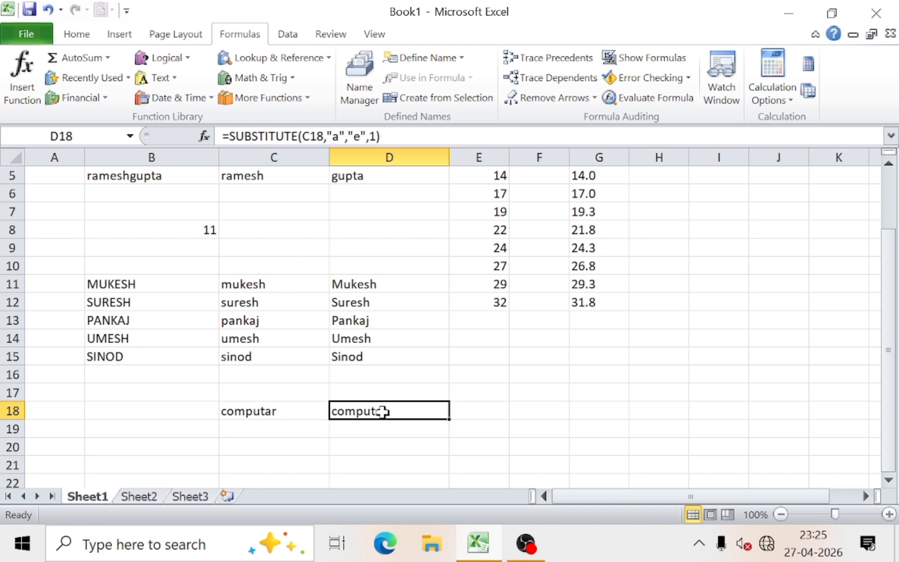
- Find the T function in the list of text functions
click(207, 270)
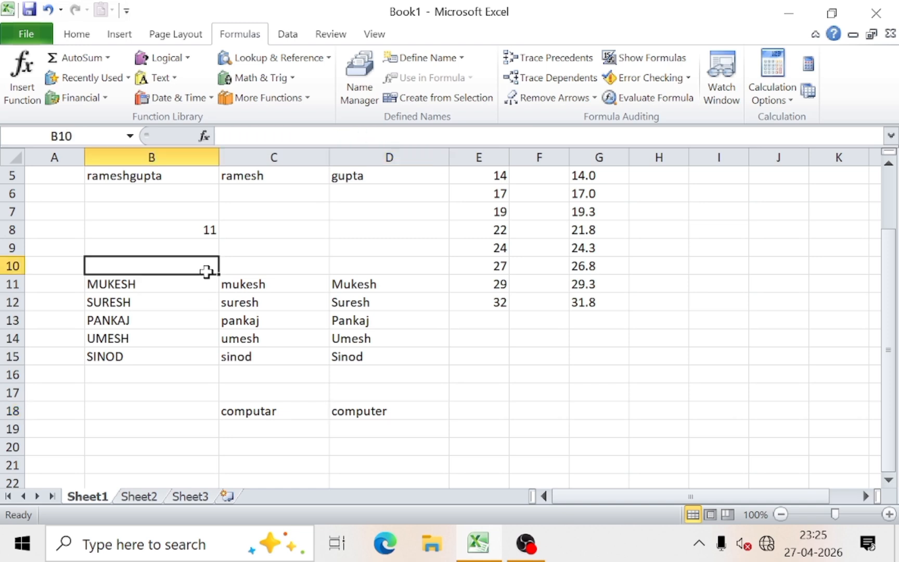
click(174, 79)
scroll(195, 220, down, 3)
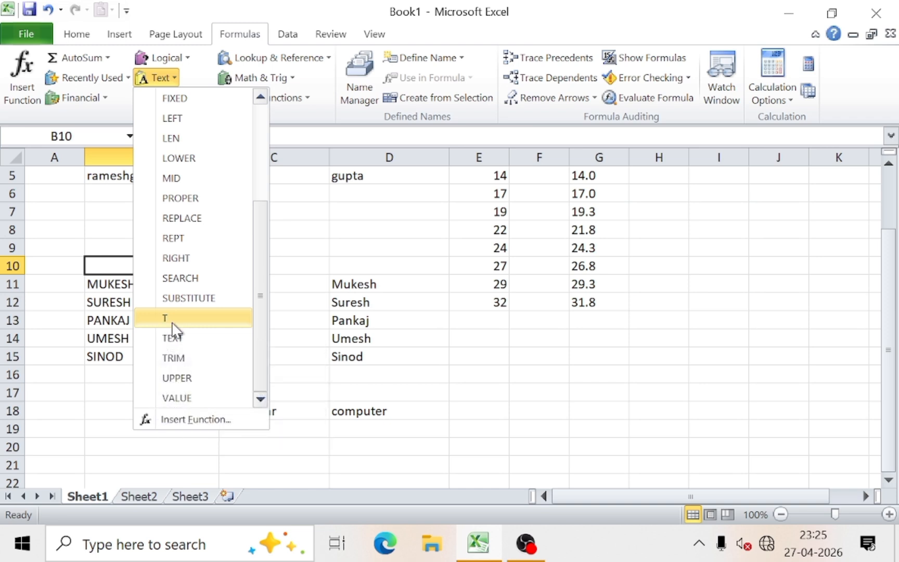
click(454, 327)
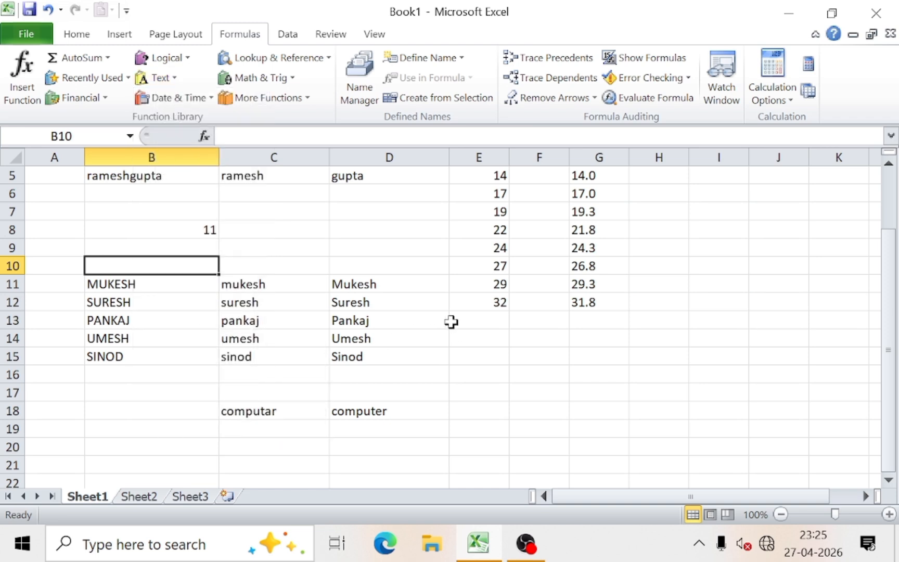
- Replace the number in E6 with a lowercase first name as sample text
scroll(451, 322, up, 2)
click(494, 263)
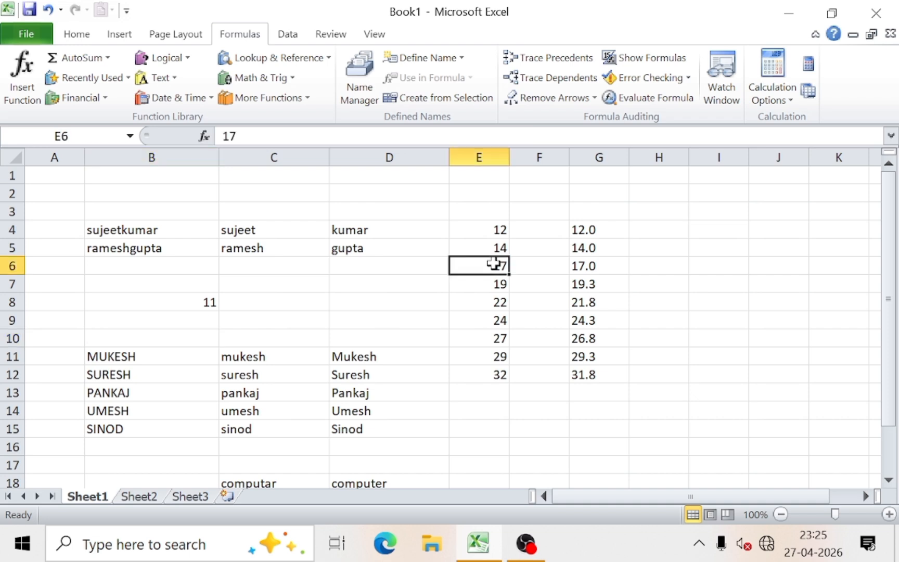
text(dfg)
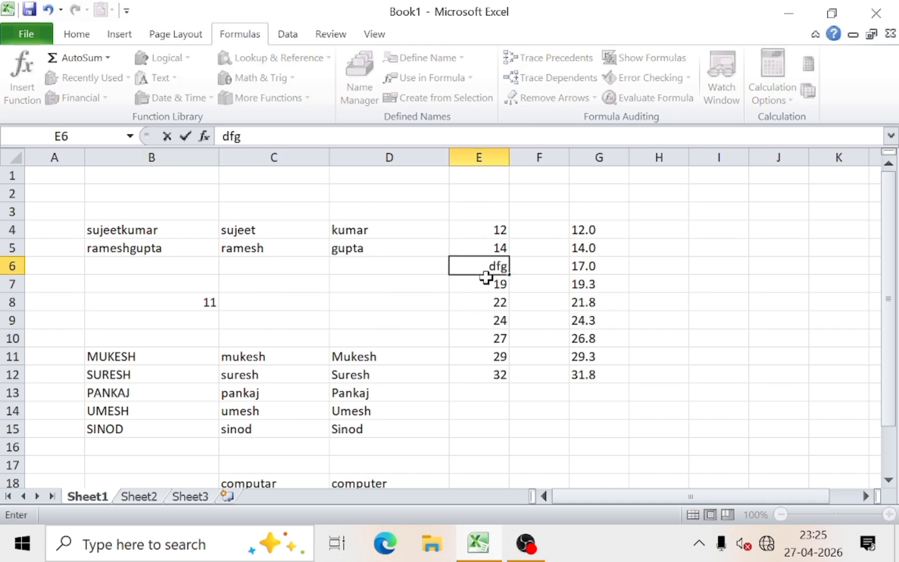
key(BackSpace)
key(BackSpace)
key(BackSpace)
text(monu)
key(Return)
key(Return)
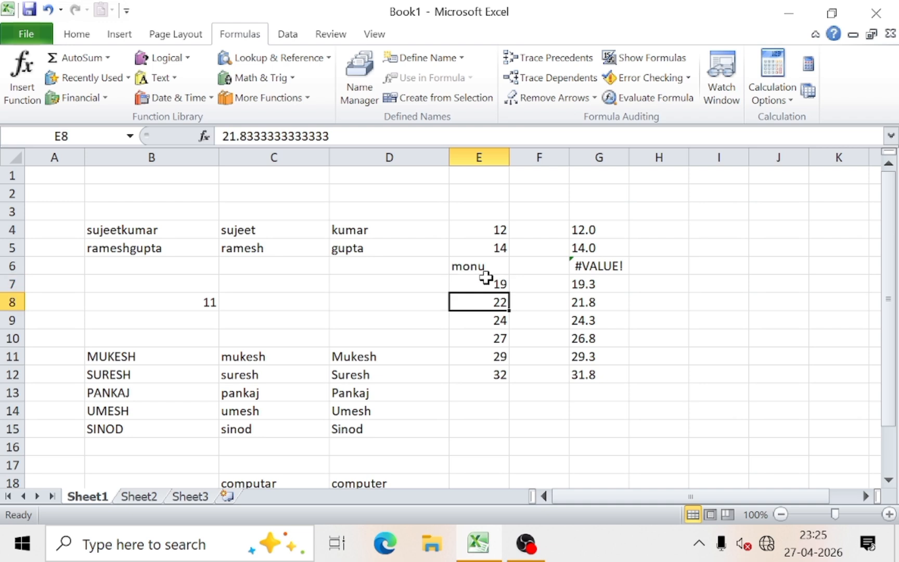
- Replace the numbers in E8, E10 and E12 with lowercase first names so the column mixes text and numbers
text(amit)
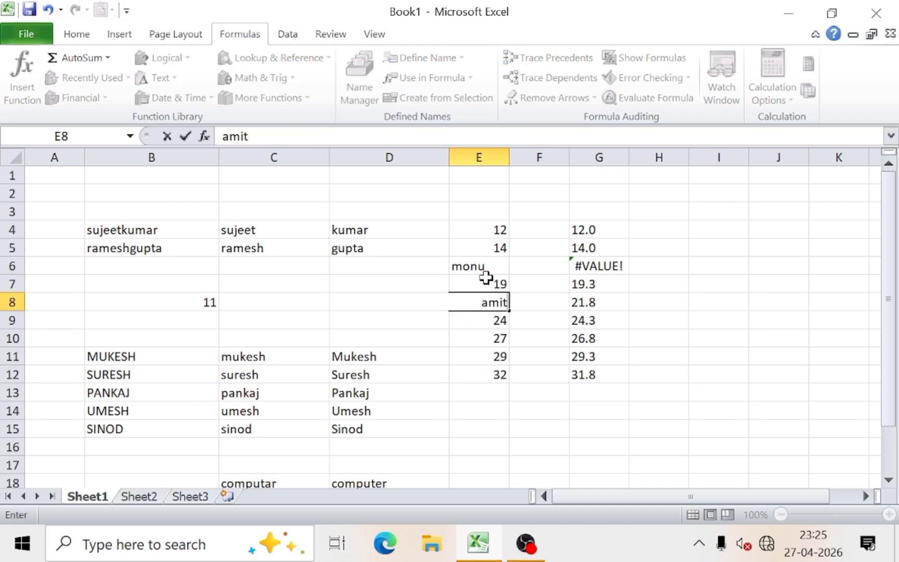
key(Return)
key(Down)
text(rohit)
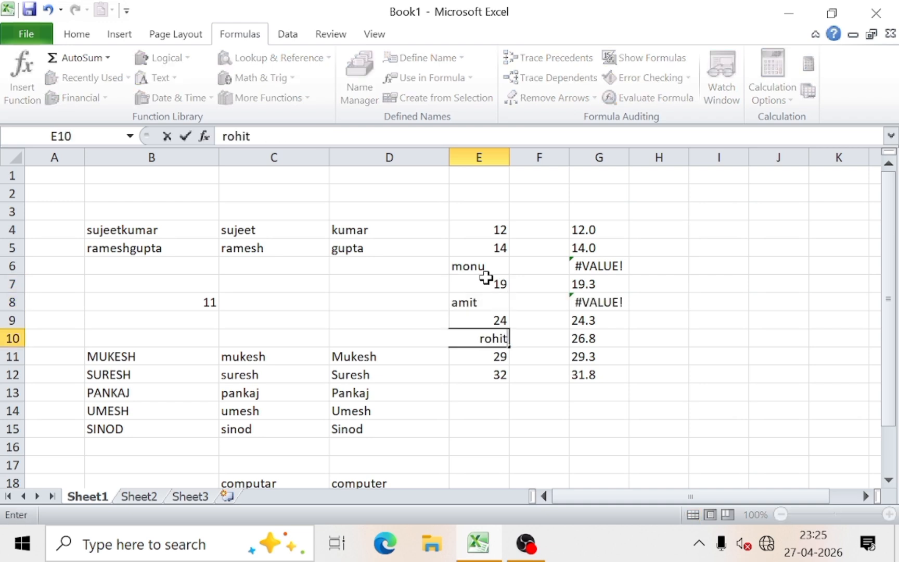
key(Return)
key(Down)
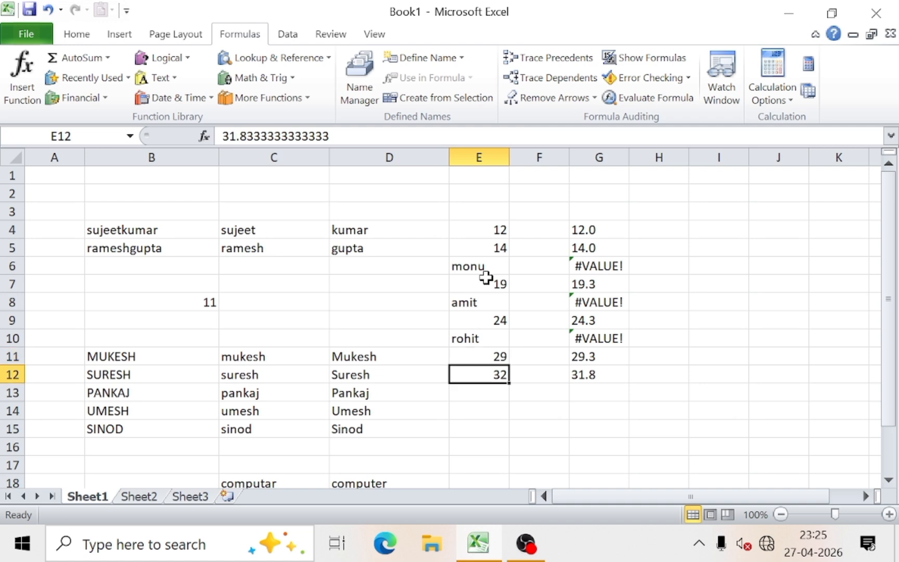
text(mukesh)
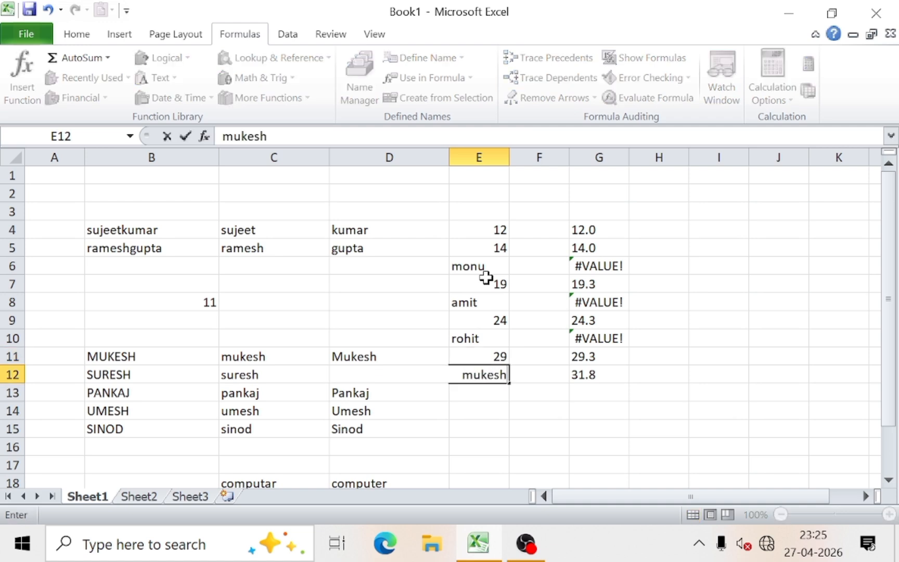
- Clear the old FIXED example results from G4:G12
drag(602, 234, 601, 375)
key(Delete)
click(708, 361)
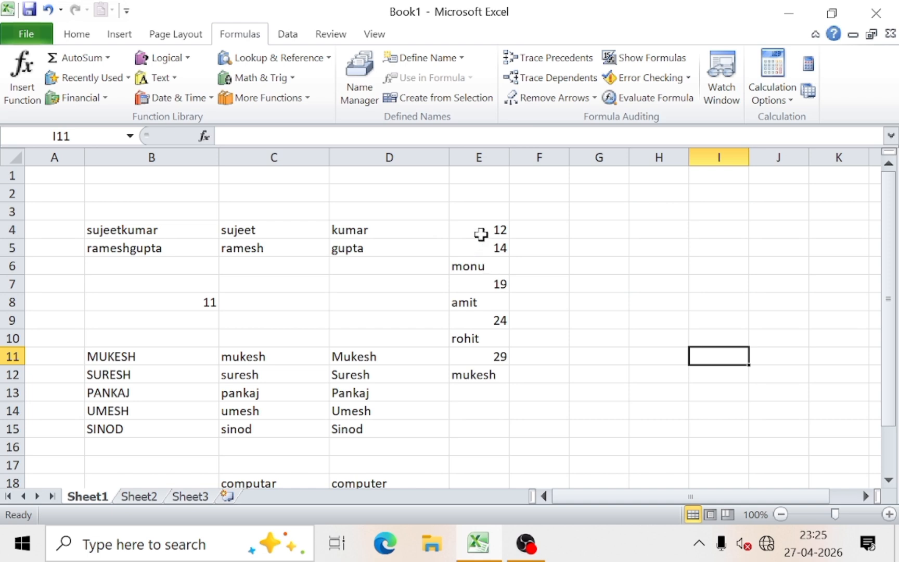
- Enter the formula =T(E4) in G4 to return the value only if it is text
drag(479, 233, 495, 377)
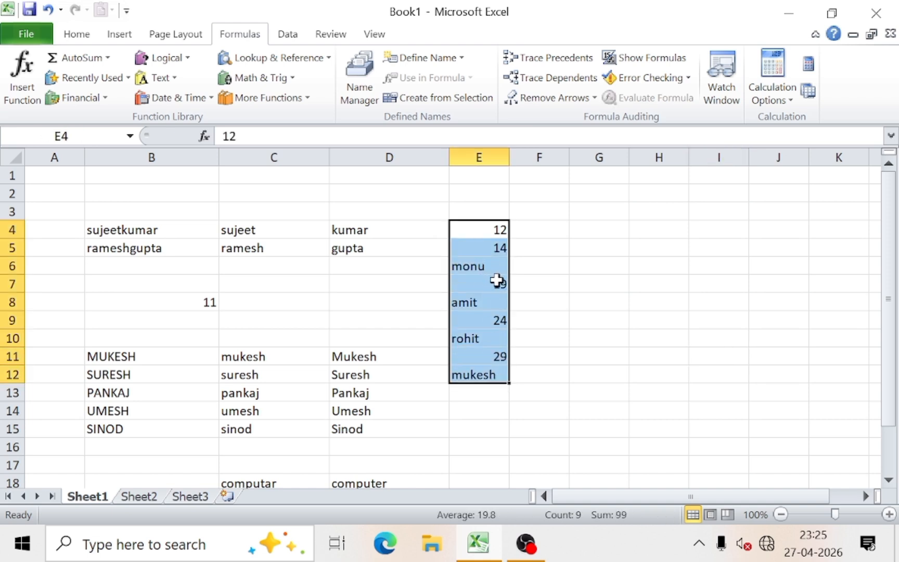
click(570, 234)
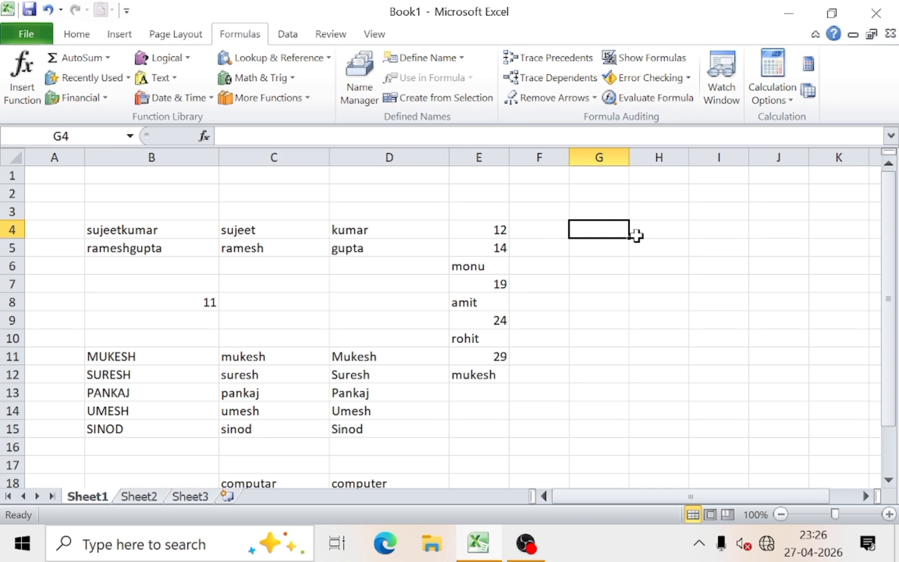
text(=t)
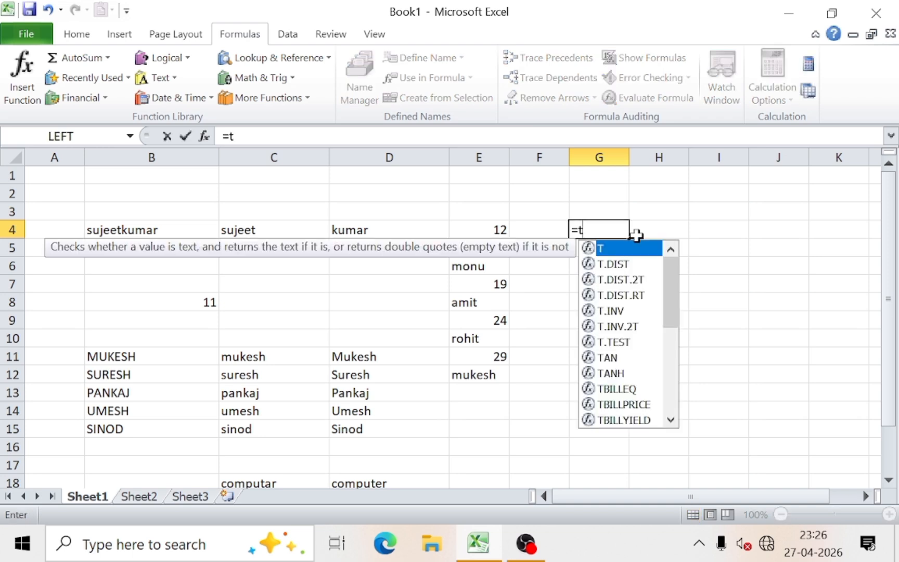
text(()
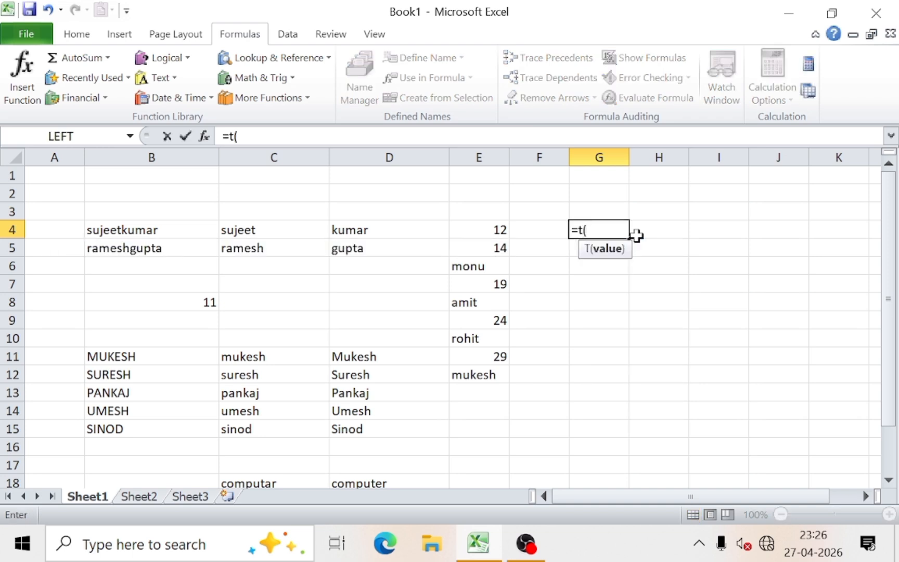
click(457, 232)
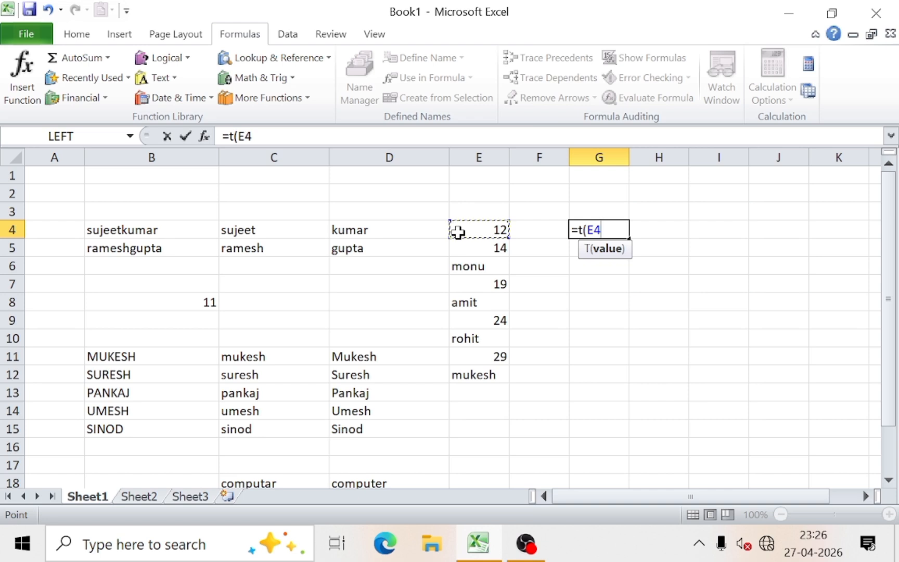
text())
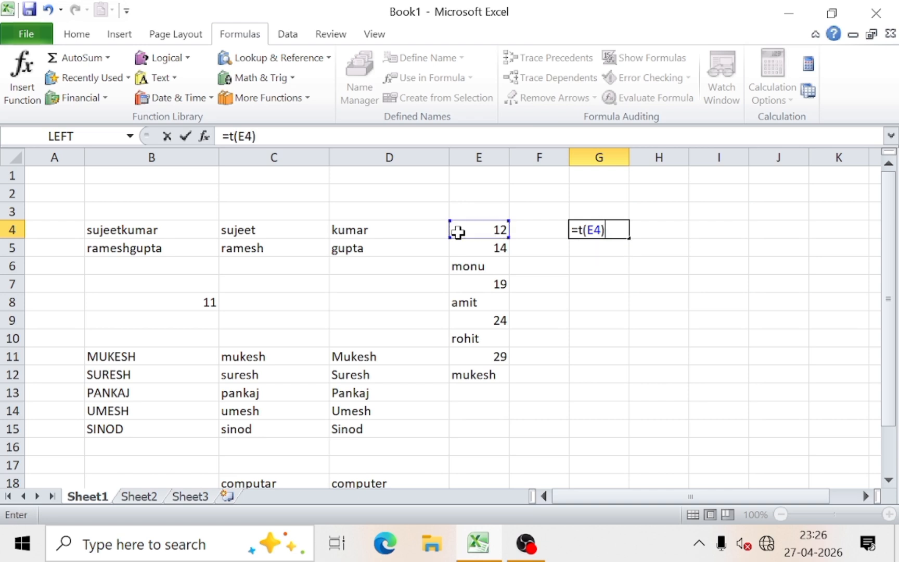
key(Return)
- Fill the T formula from G4 down to G12 and review the results beside the mixed column
click(602, 222)
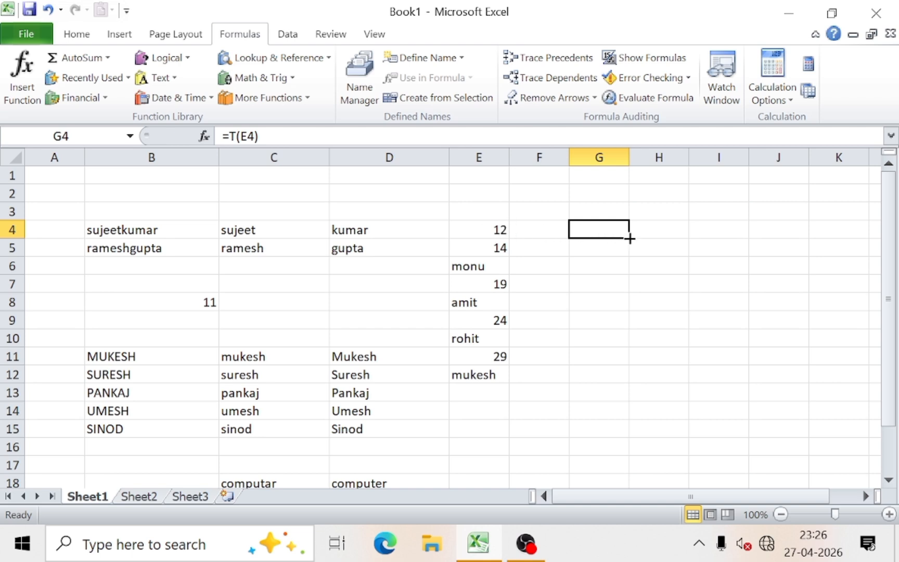
drag(629, 238, 638, 387)
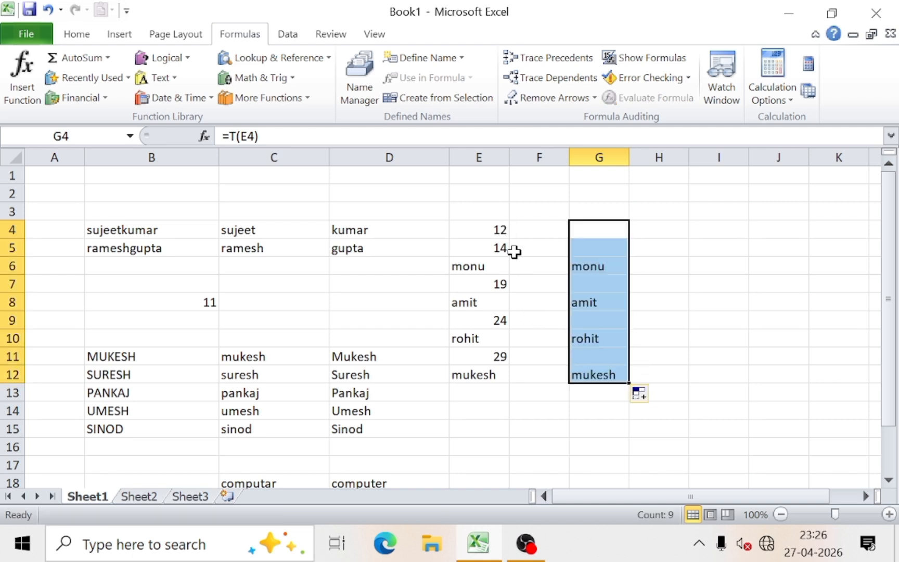
click(580, 275)
drag(582, 260, 598, 367)
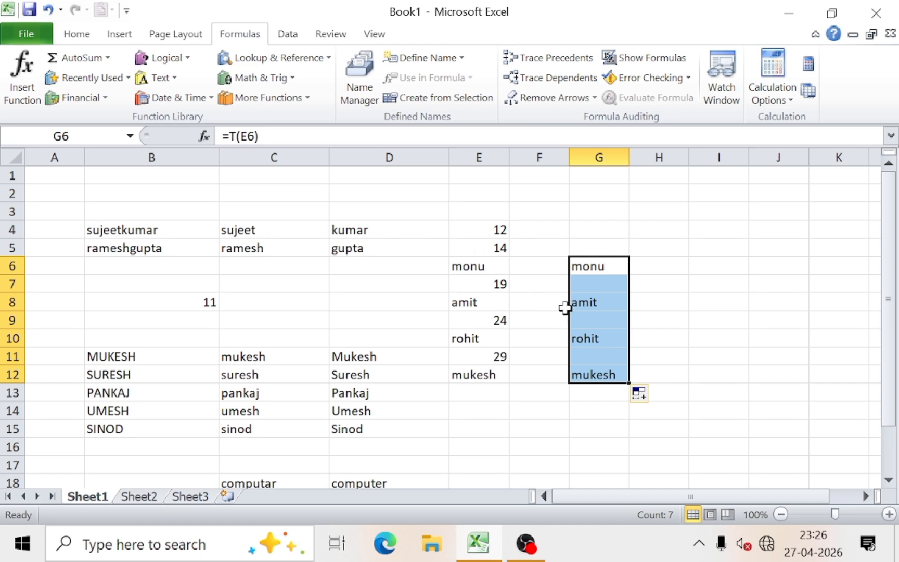
- Look through the functions following T in the list of text functions
click(203, 269)
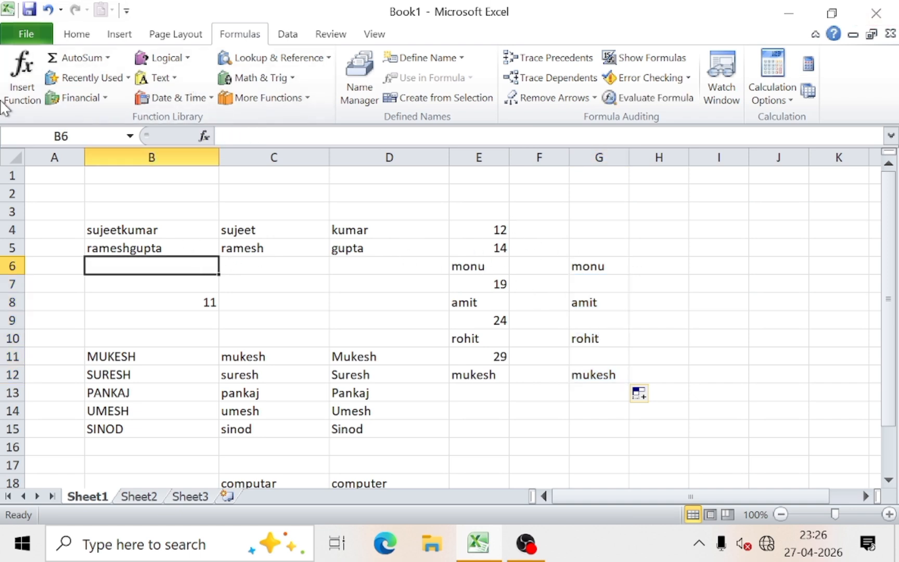
click(156, 77)
scroll(168, 267, down, 3)
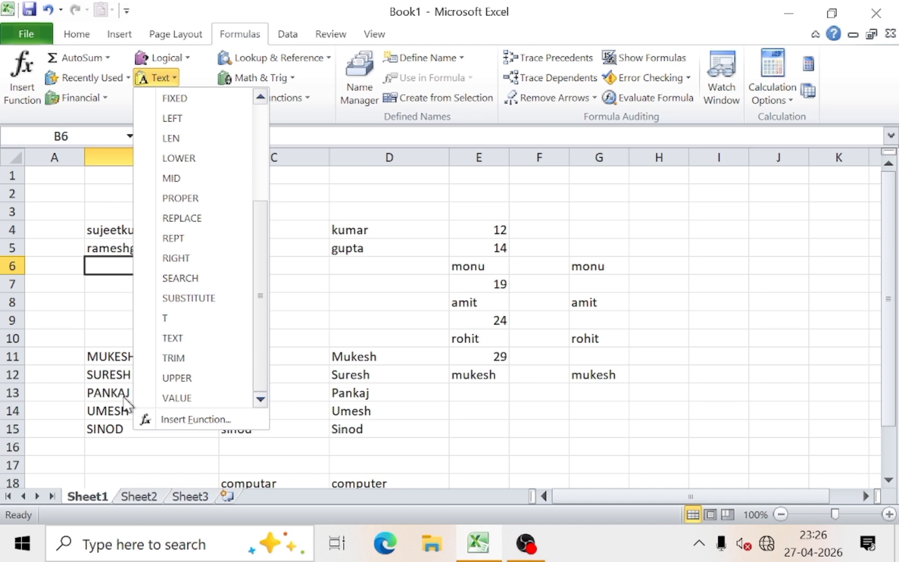
click(375, 357)
- Enter the date 27/4/2026 in C26 as sample data for the TEXT function
scroll(372, 356, down, 3)
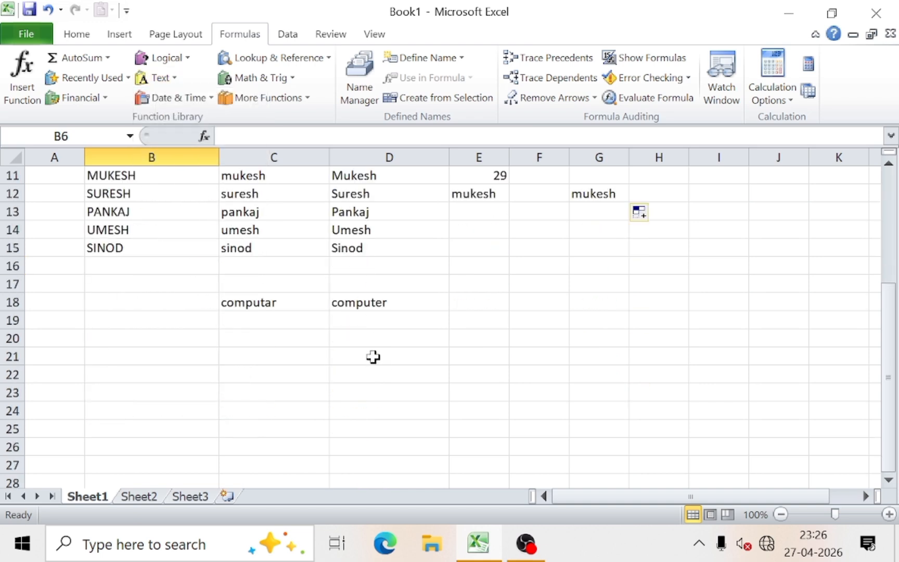
scroll(372, 357, down, 3)
click(268, 267)
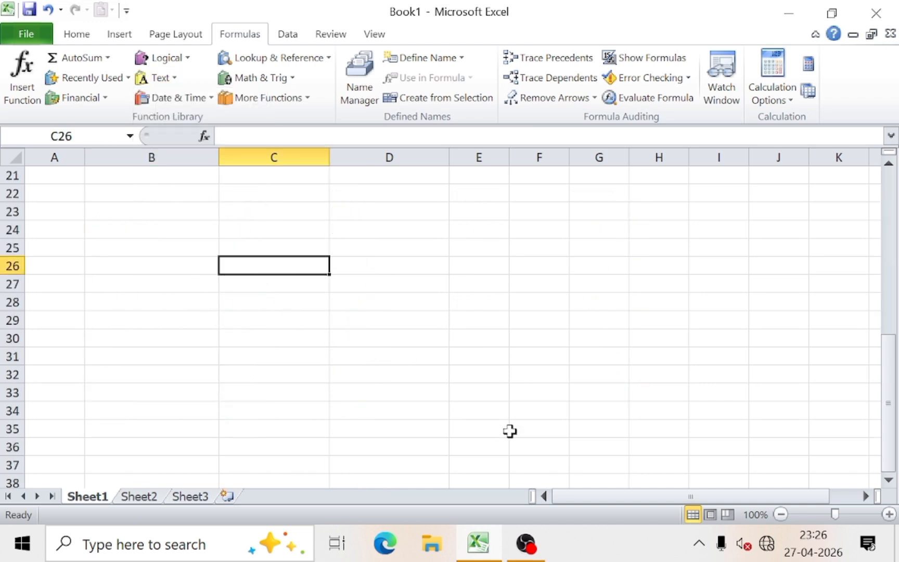
text(2)
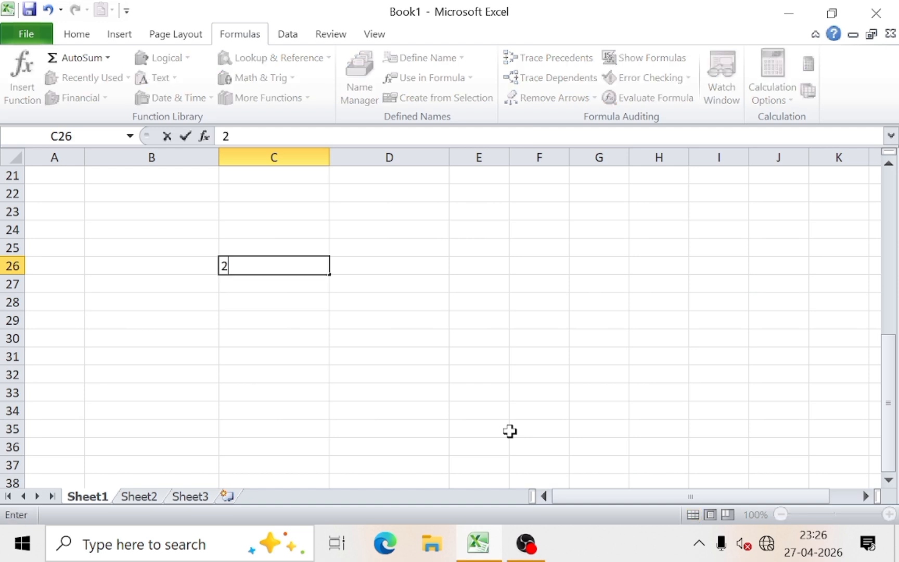
text(7/4/202)
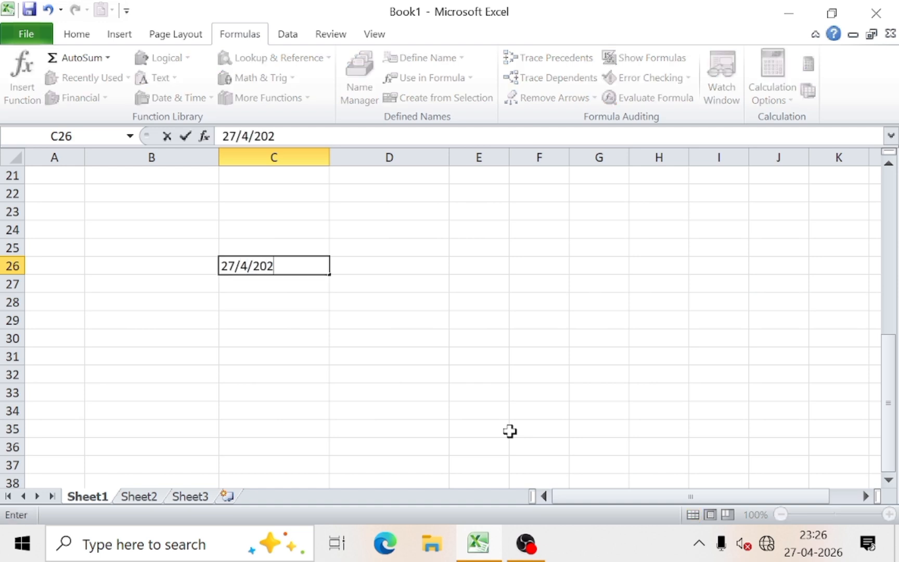
text(6)
key(Return)
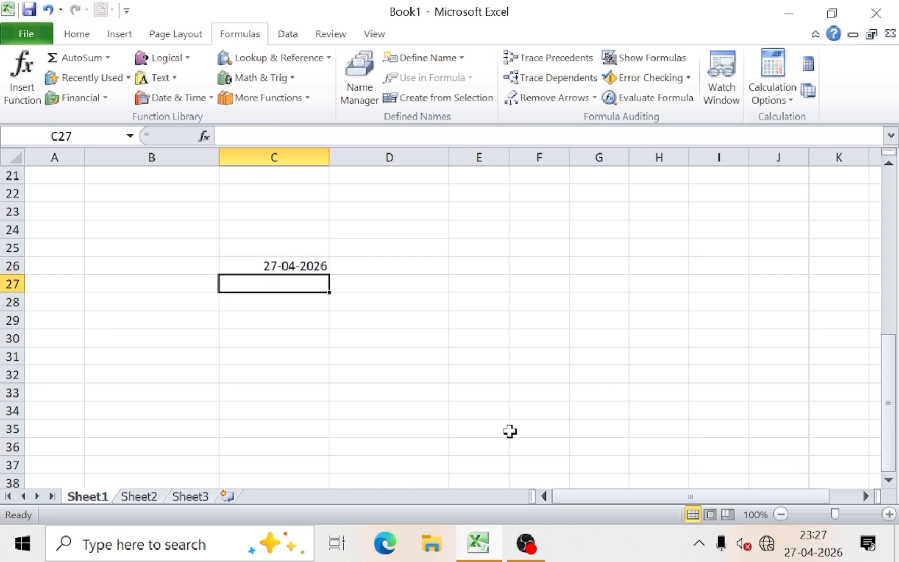
click(309, 259)
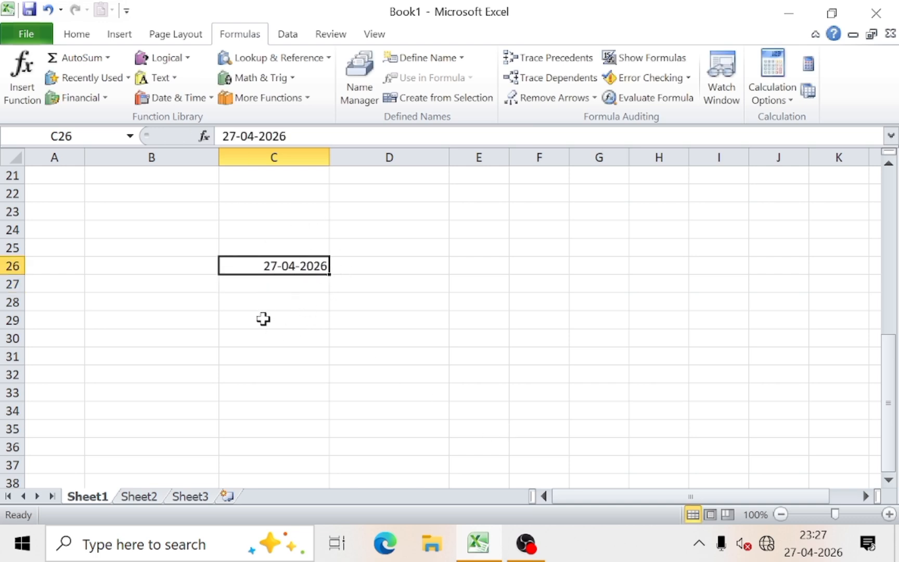
- Enter the formula =TEXT(C26,"dddd") in C28 to return the full weekday name of the date
click(273, 303)
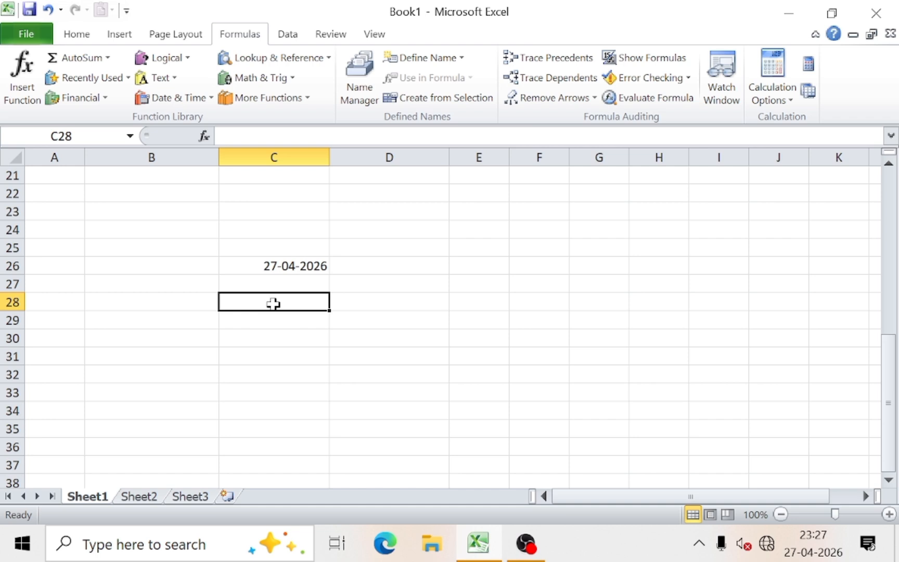
text(=text)
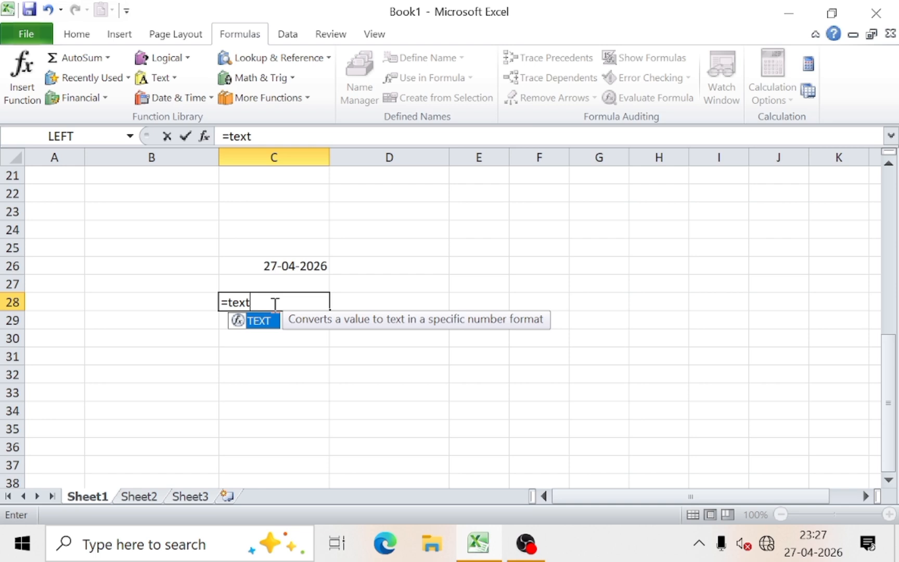
text(()
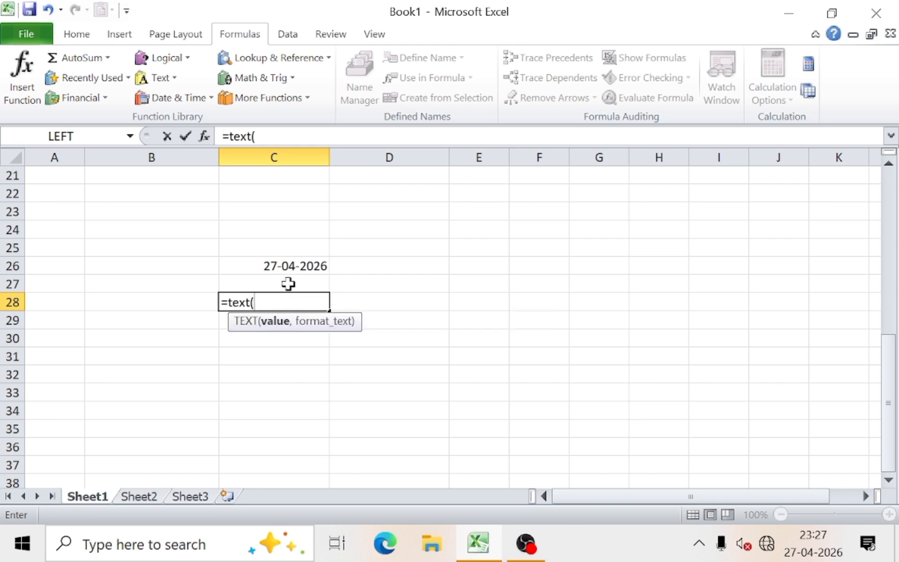
click(290, 265)
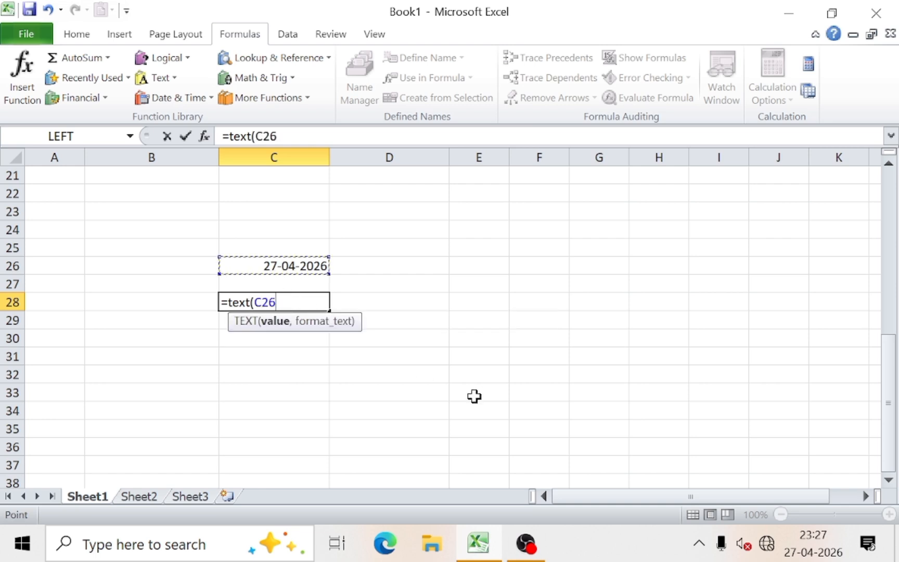
text(,)
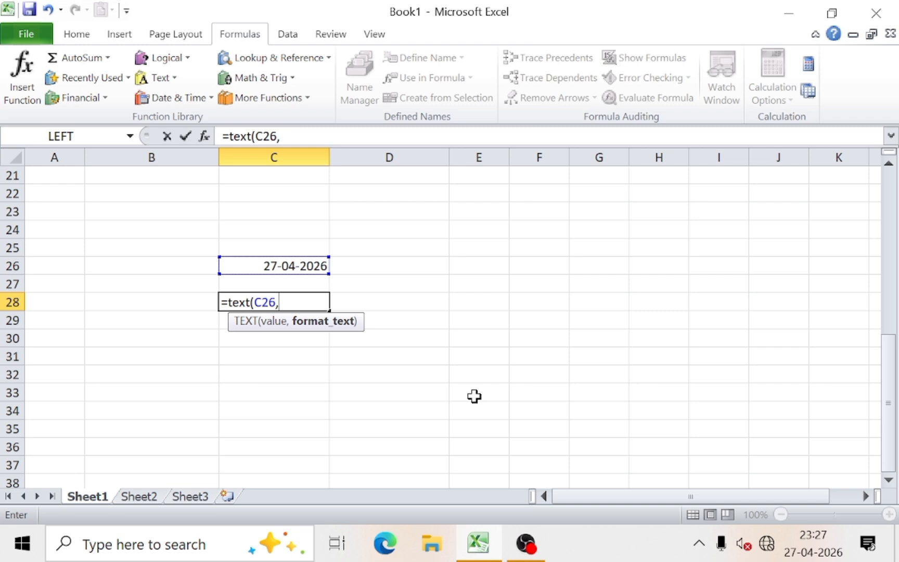
text("dddd)
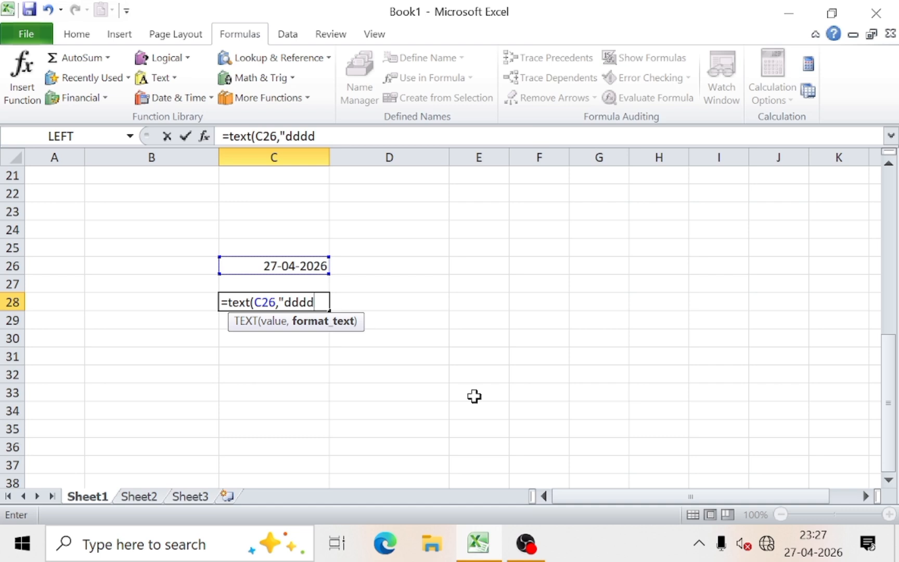
text("))
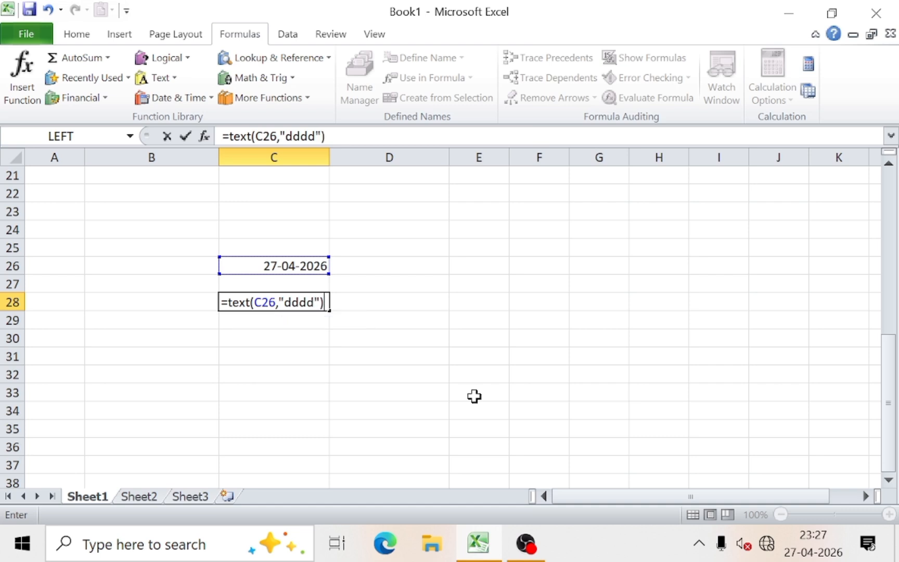
key(Return)
key(Up)
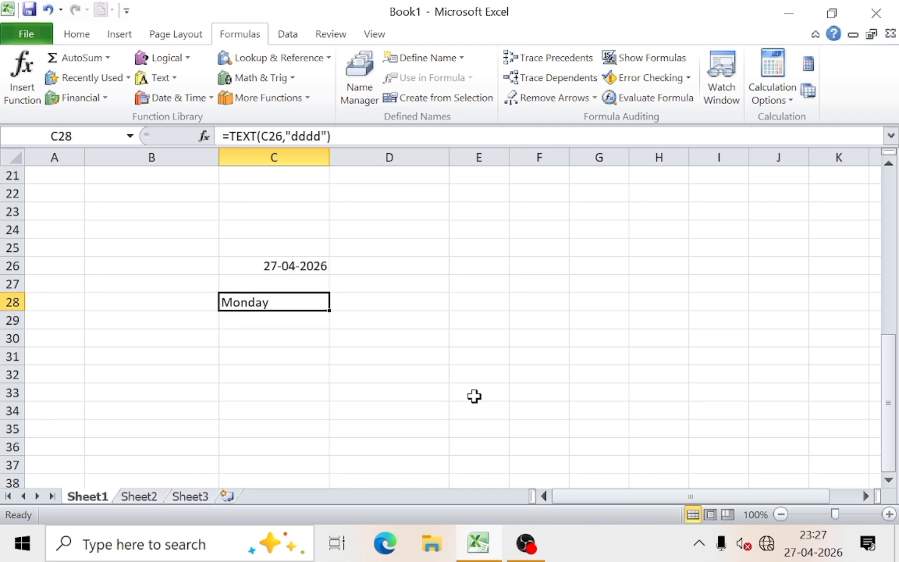
- Enter the formula =TEXT(C26,"mmmm") in C29 to return the full month name of the date
key(Down)
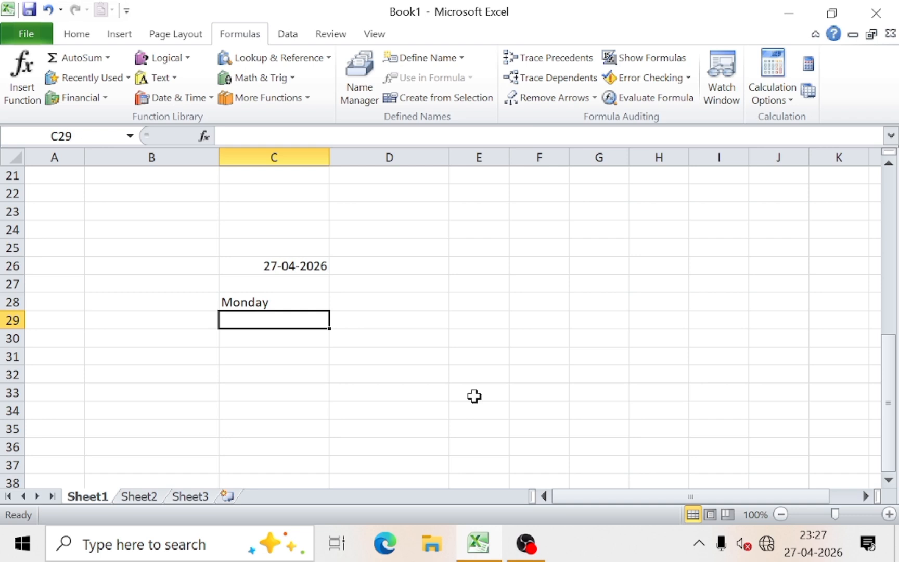
text(=)
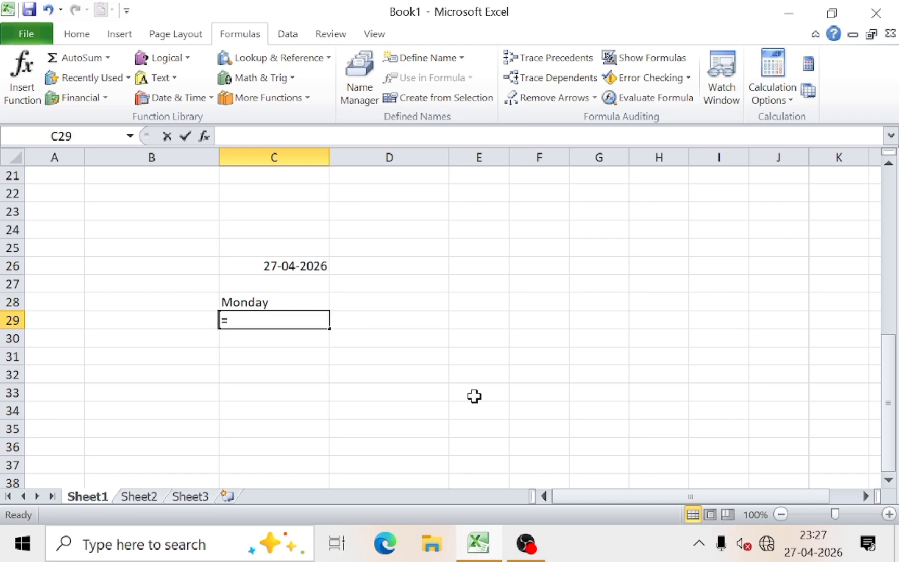
text(text()
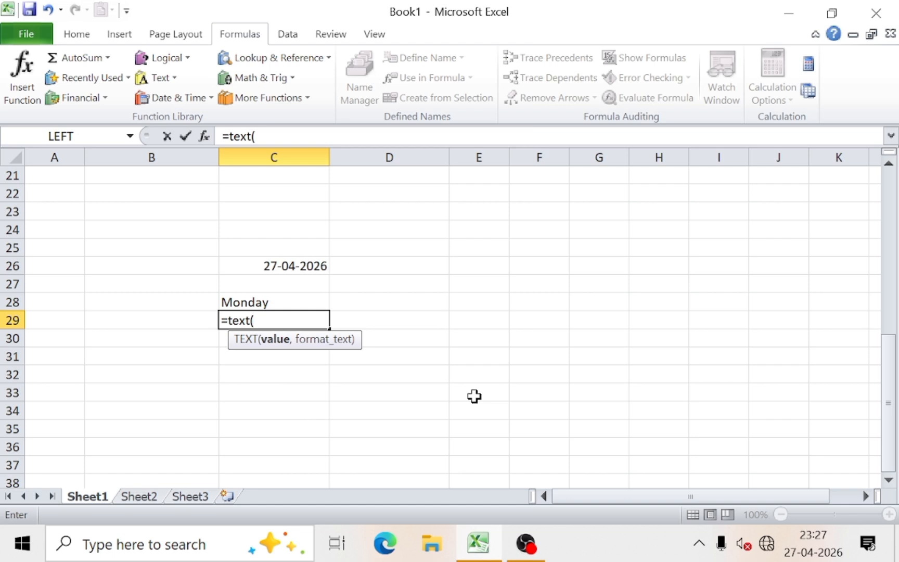
click(300, 267)
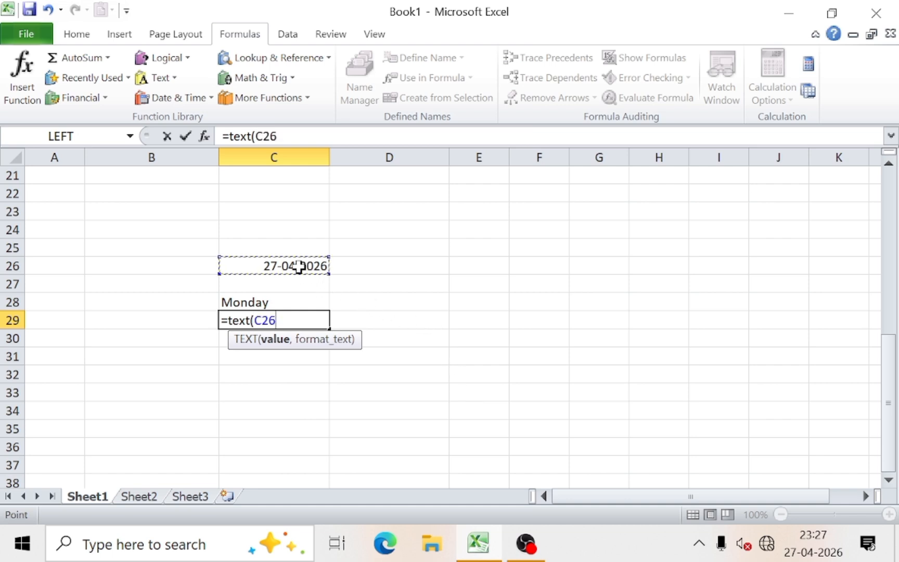
text(,)
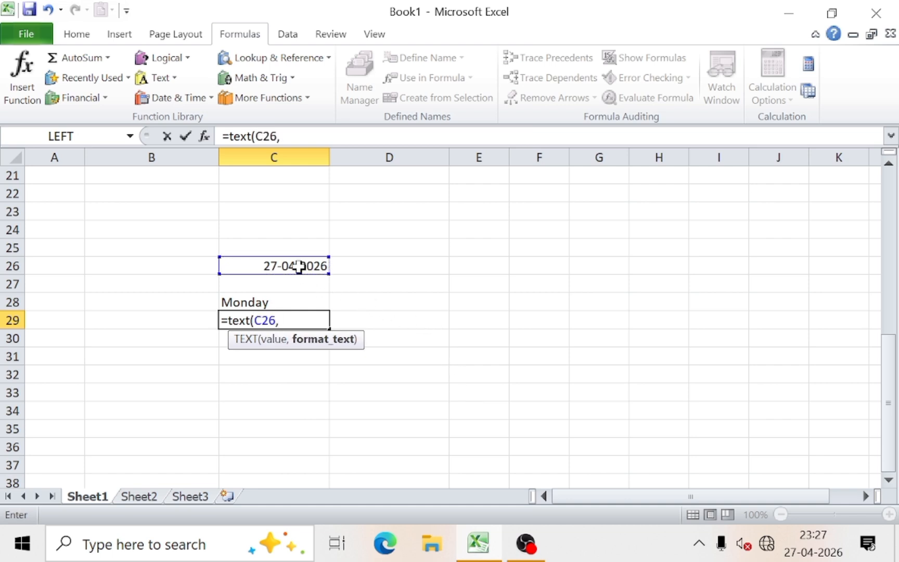
text("mmmm)
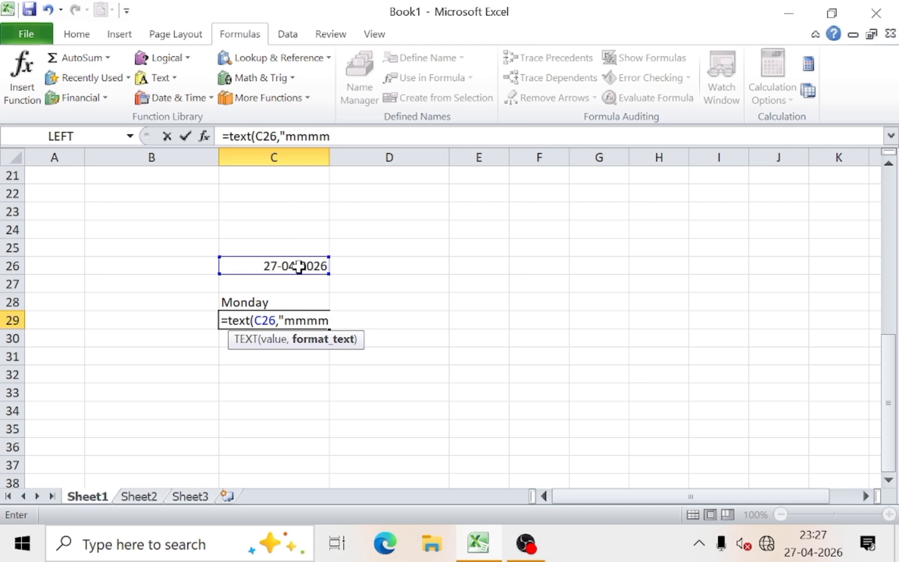
text("))
key(Return)
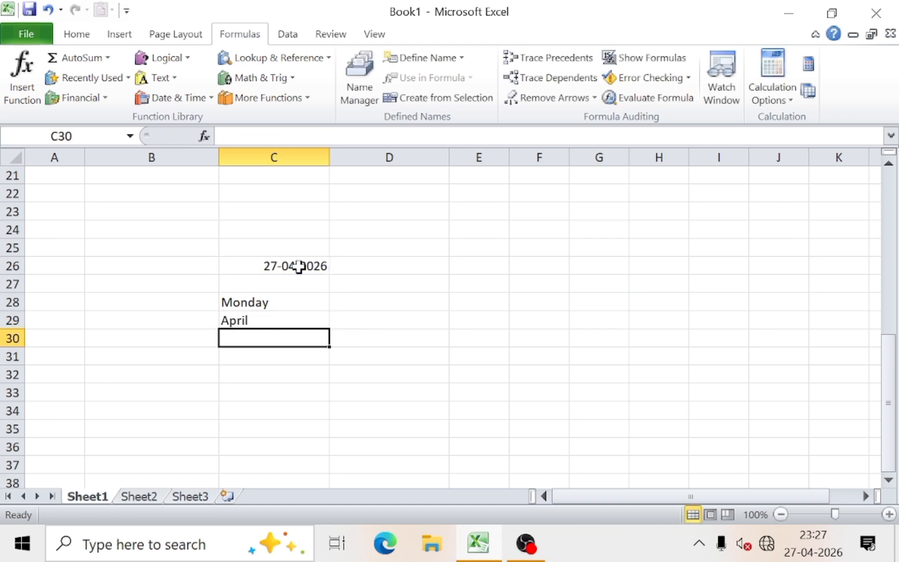
click(259, 319)
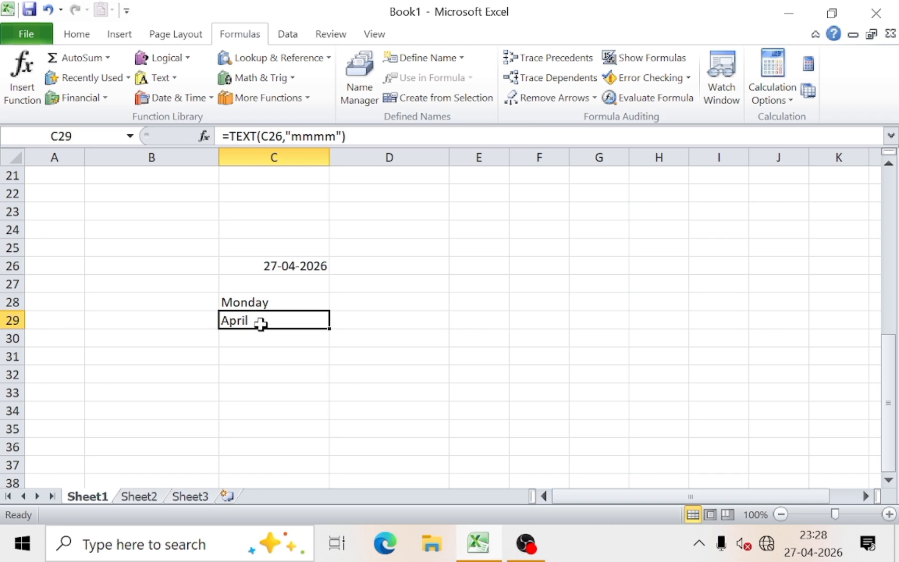
- Shorten the format code in C28's TEXT formula to "ddd" for the abbreviated weekday name
click(280, 300)
double_click(281, 302)
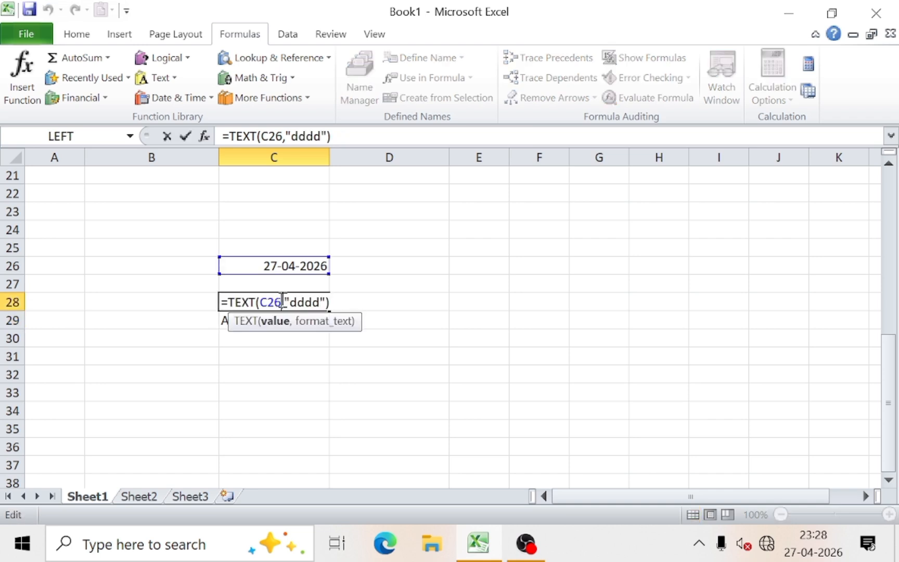
click(307, 302)
key(BackSpace)
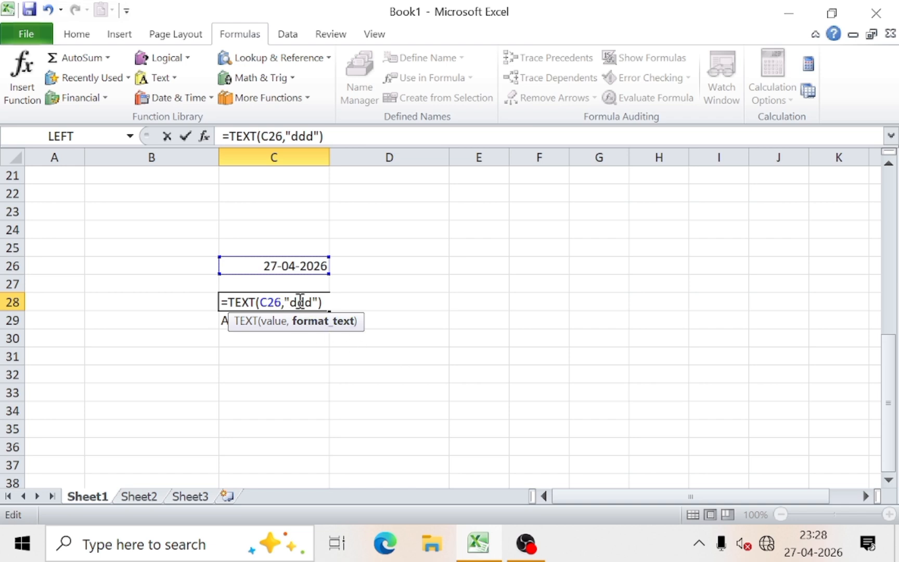
key(Return)
click(263, 303)
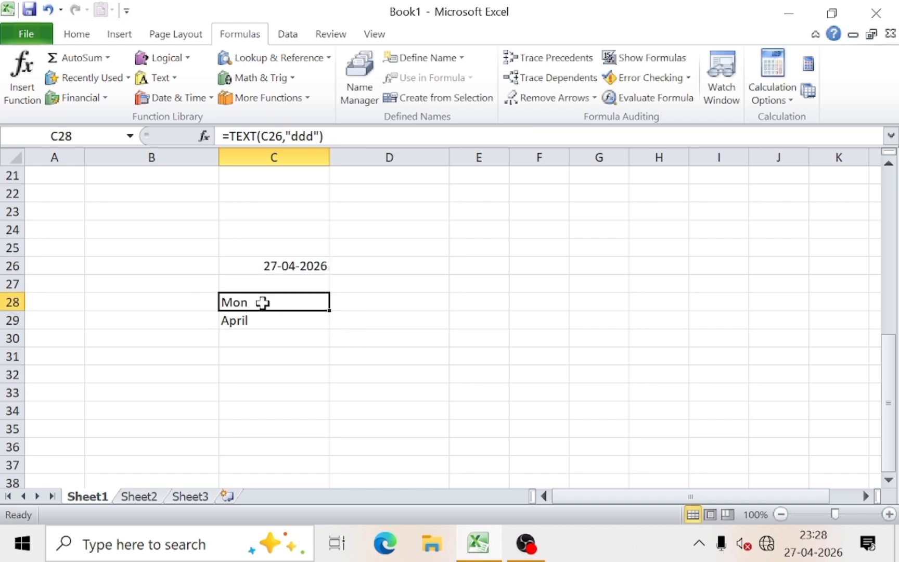
- Shorten the format code in C29's TEXT formula to "mmm" for the abbreviated month name
click(266, 321)
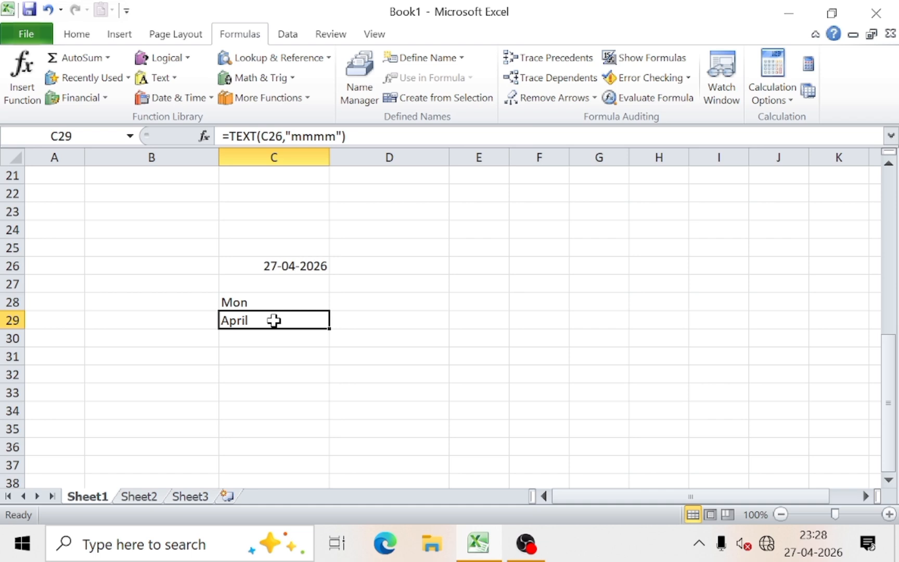
double_click(274, 320)
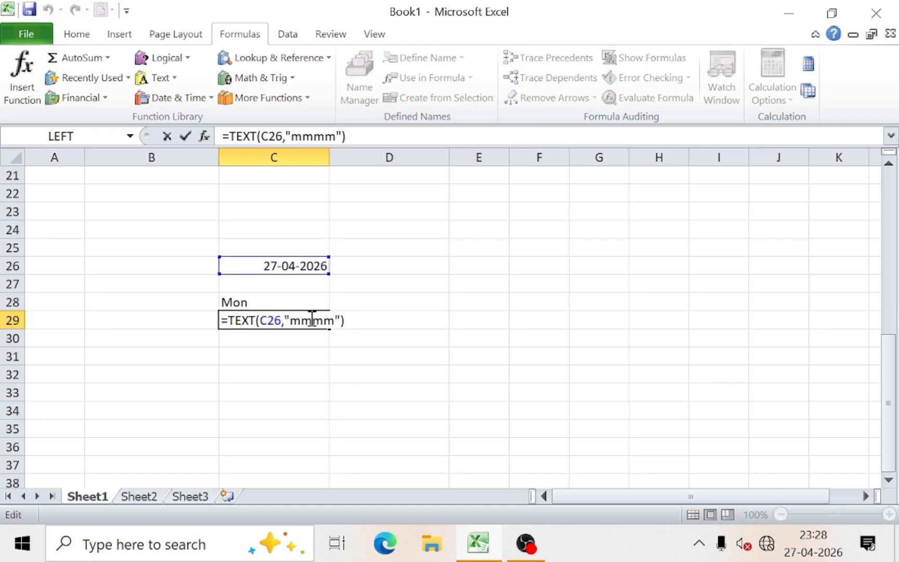
click(312, 319)
key(BackSpace)
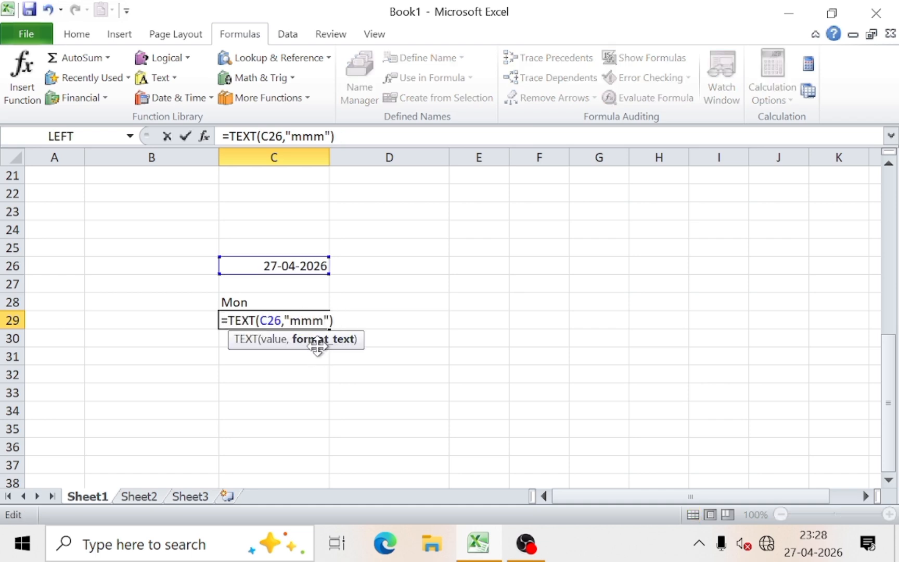
key(Return)
drag(244, 297, 250, 315)
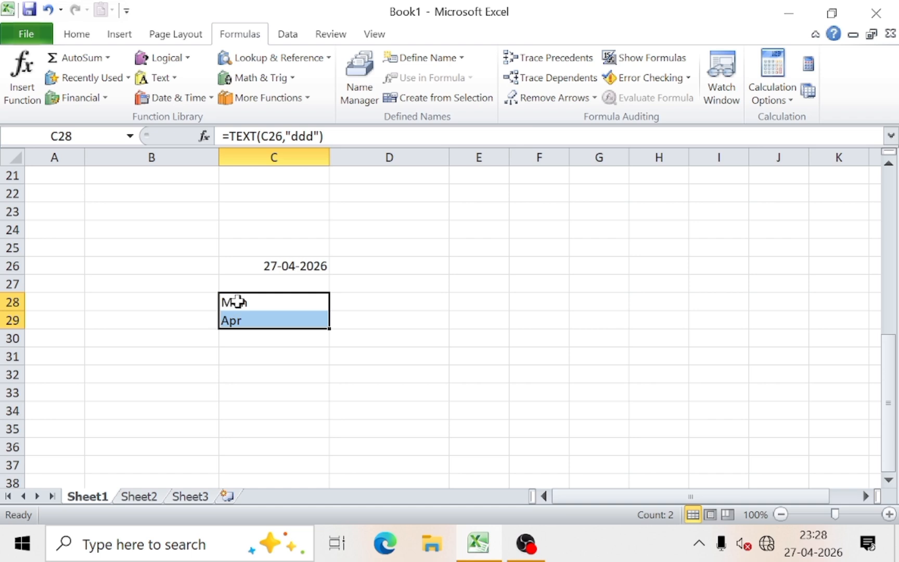
- Change the format code in C28's TEXT formula back to "dddd" for the full weekday name
click(254, 301)
double_click(253, 301)
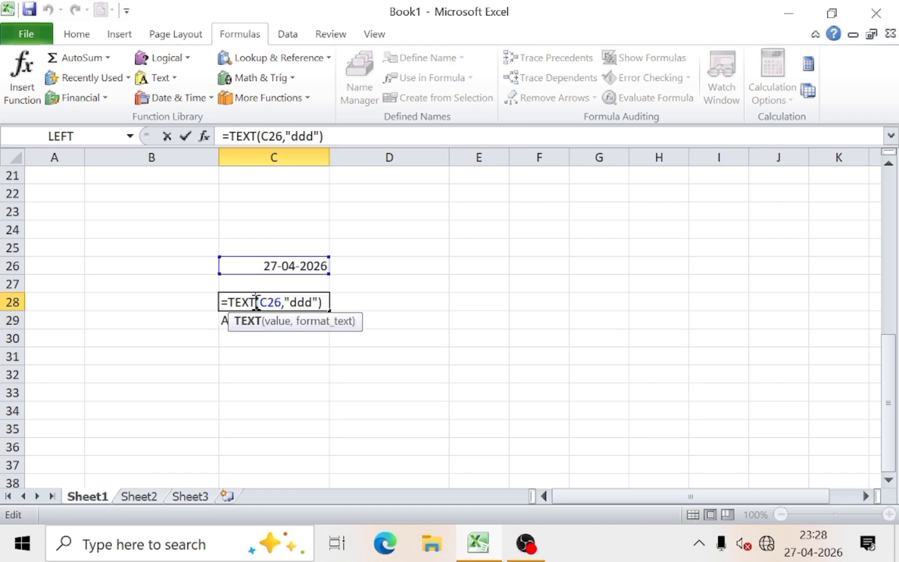
drag(297, 301, 290, 301)
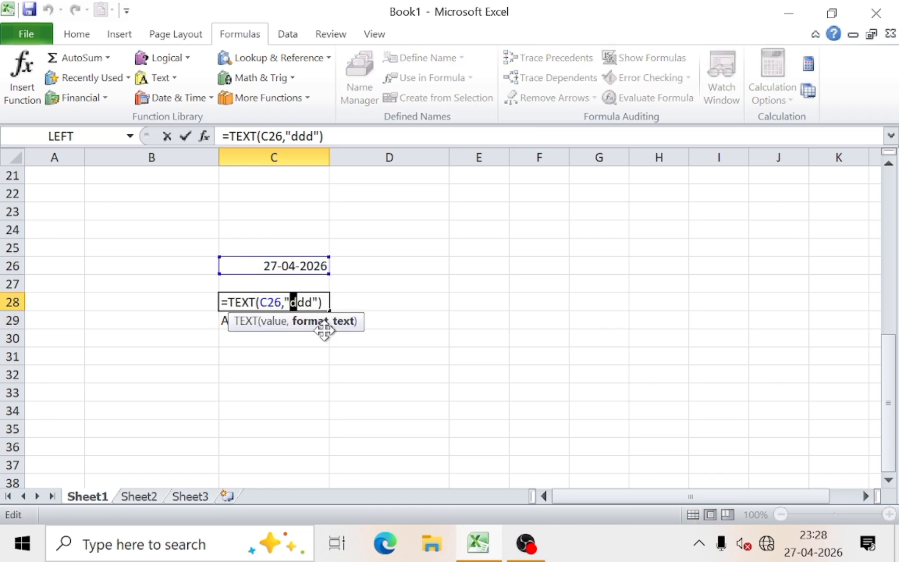
text(dd)
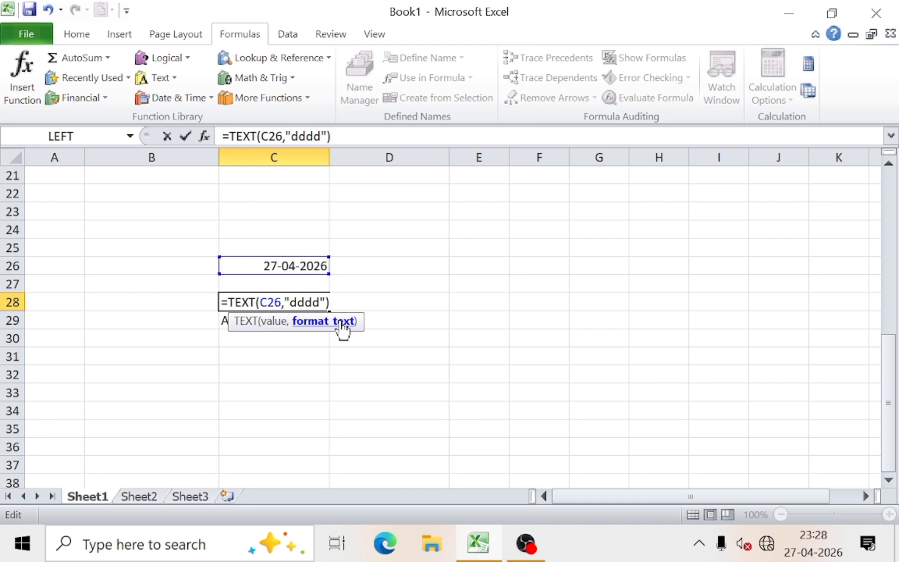
key(Return)
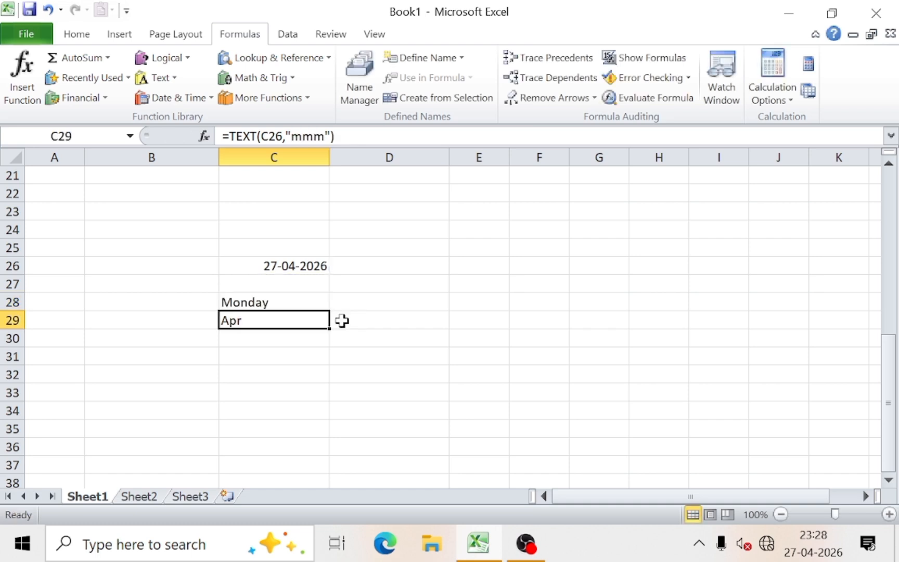
- Change the format code in C29's TEXT formula back to "mmmm" for the full month name
double_click(253, 322)
click(302, 321)
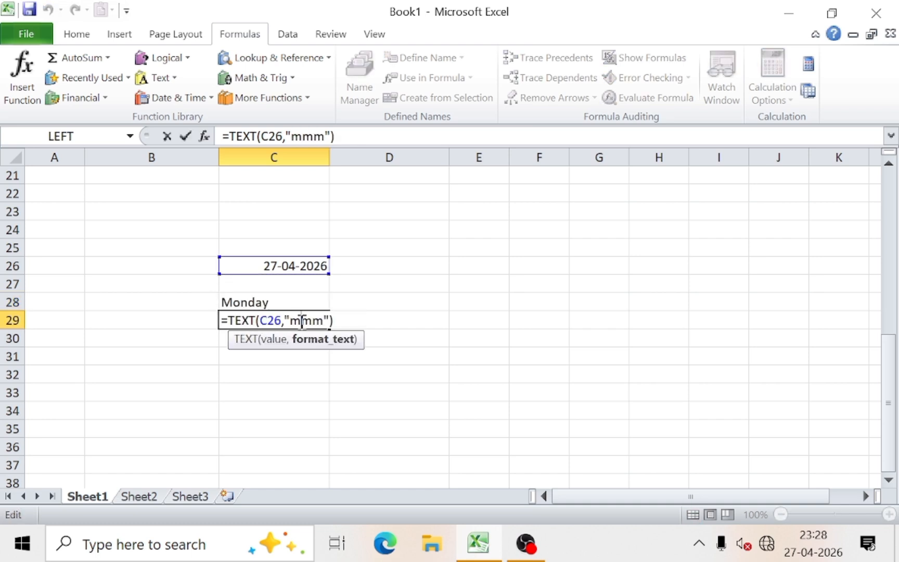
text(m)
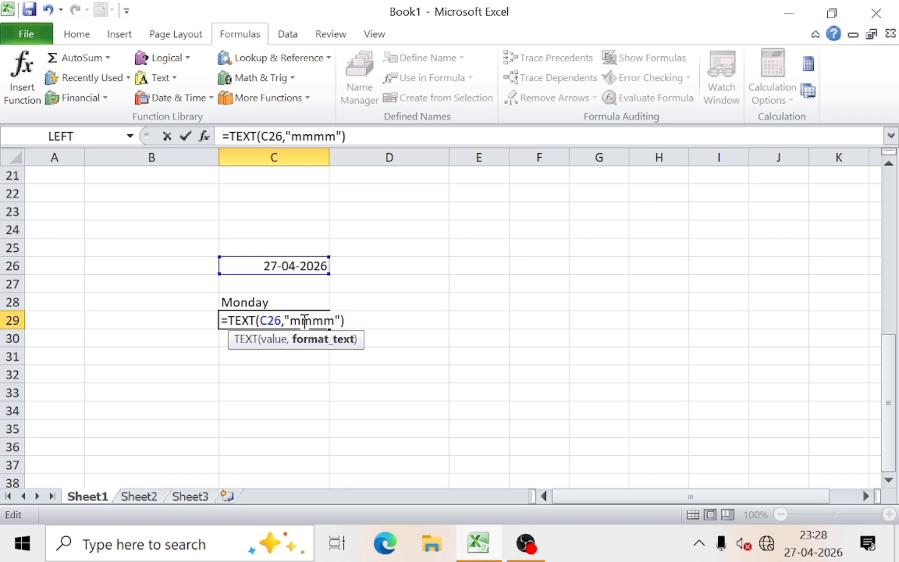
key(Return)
click(281, 315)
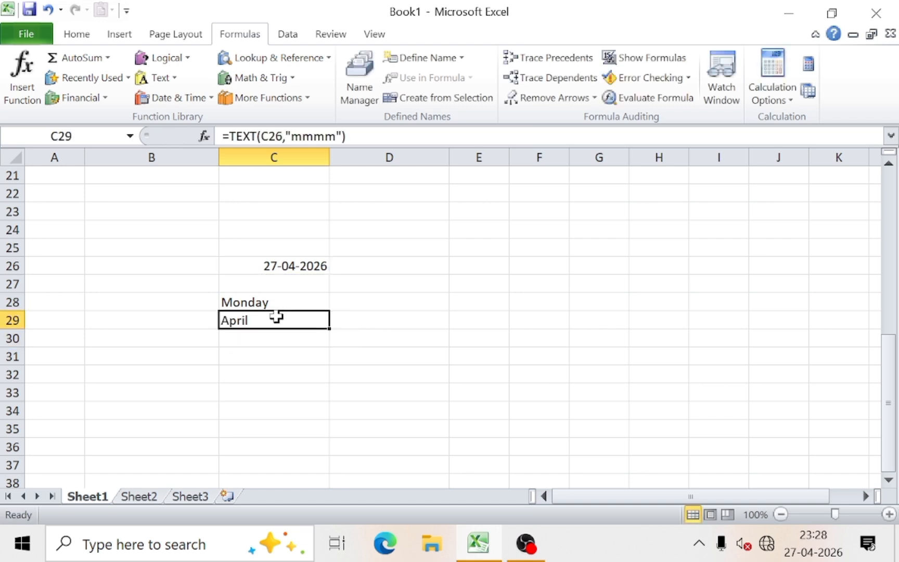
click(254, 261)
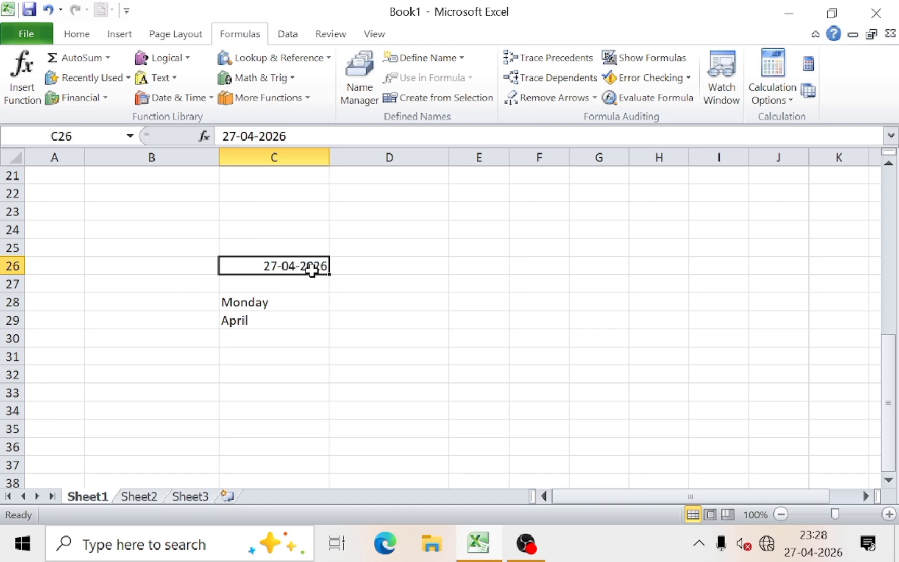
click(275, 298)
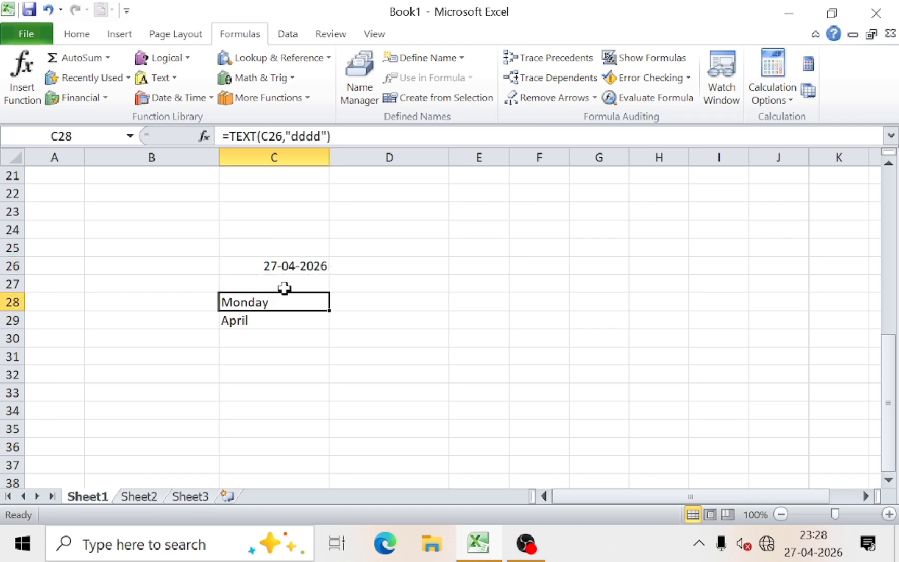
- Enter a sample first and last name in C2 with several extra spaces between the two words
click(194, 240)
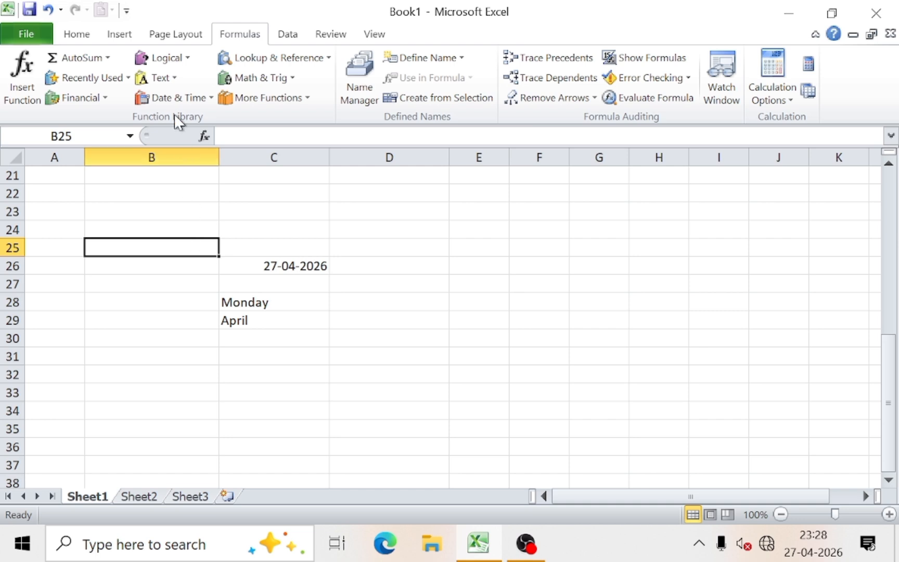
click(168, 79)
scroll(183, 258, down, 2)
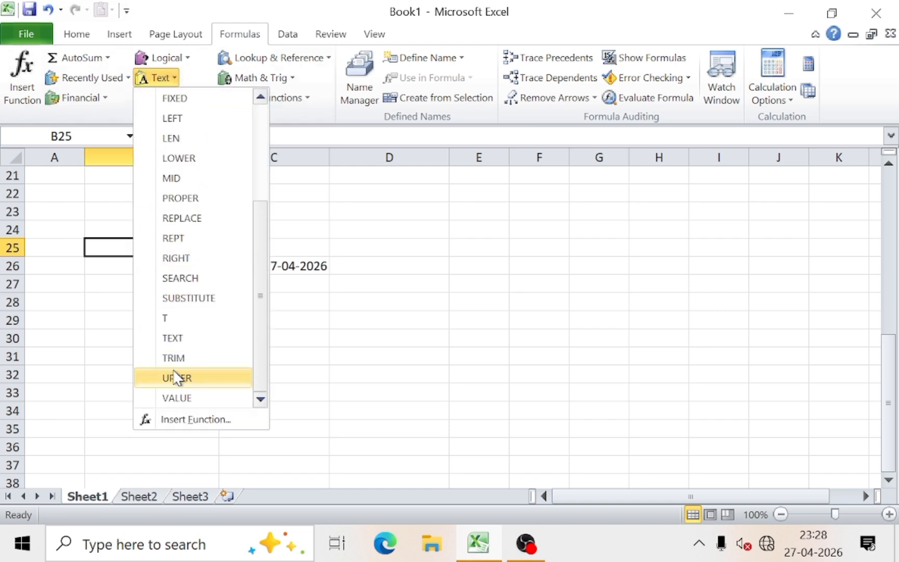
click(566, 323)
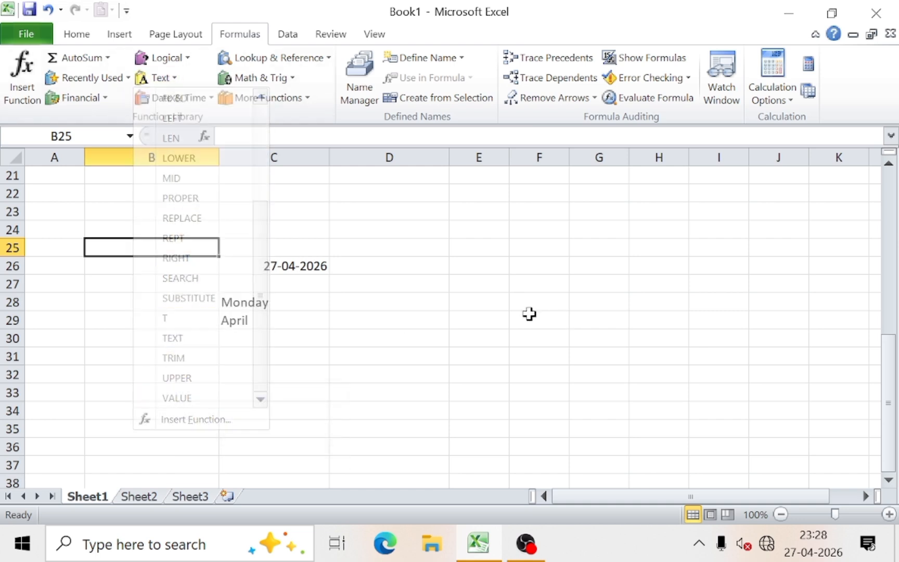
scroll(326, 288, down, 1)
scroll(326, 288, up, 7)
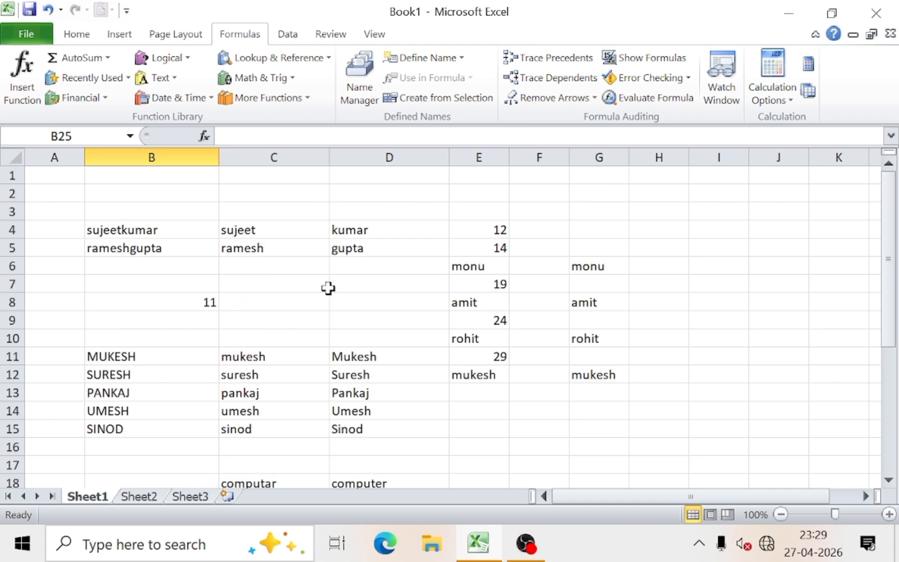
click(309, 195)
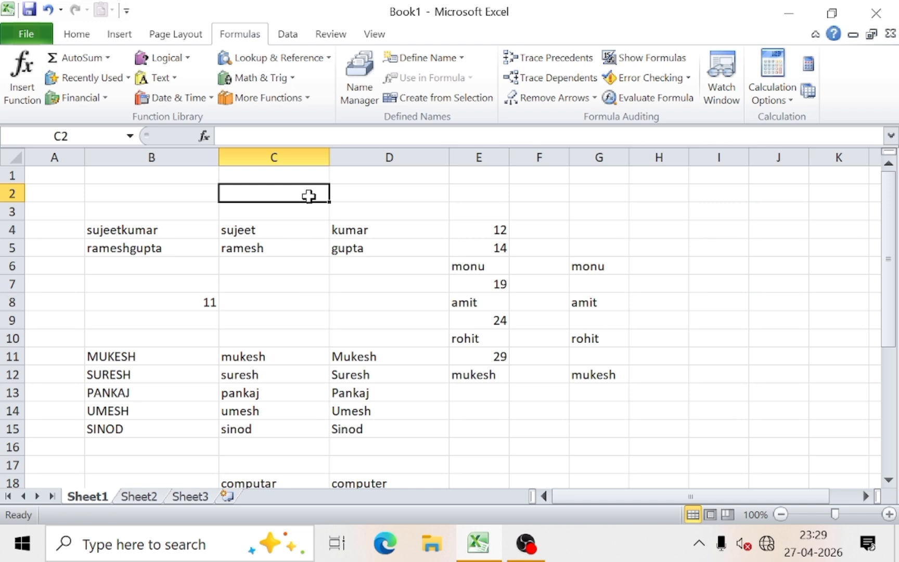
text(ajay       kumar)
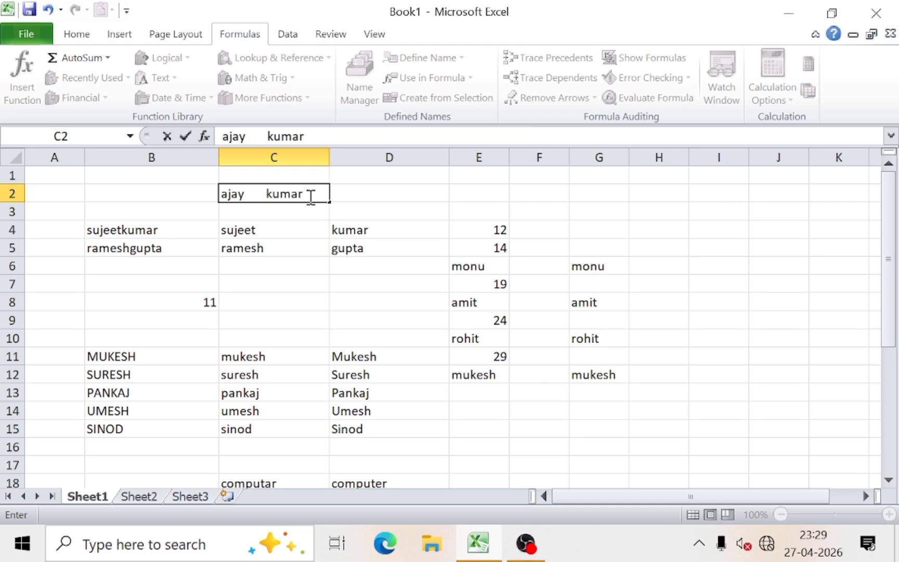
key(Return)
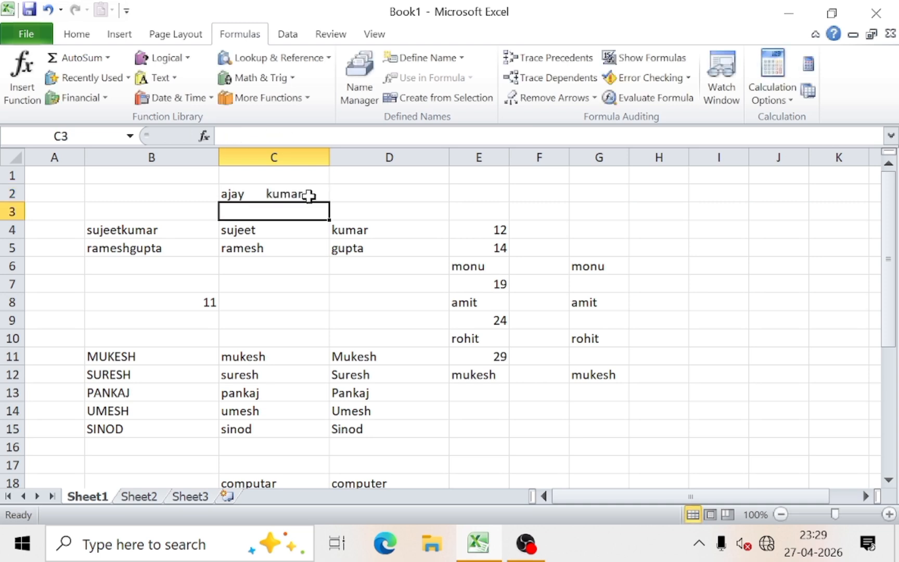
click(260, 194)
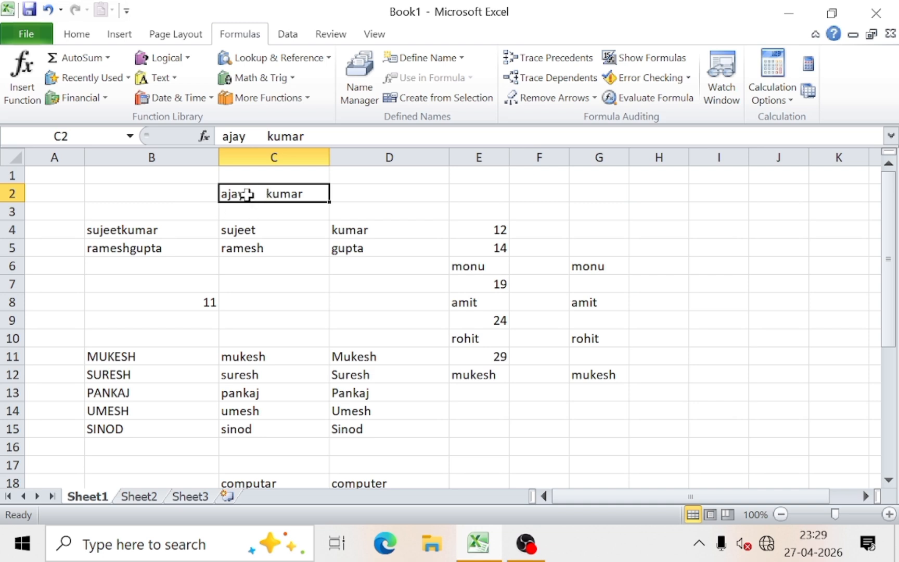
- Enter the formula =TRIM(C2) in D2 to remove the extra spaces from the name
click(343, 198)
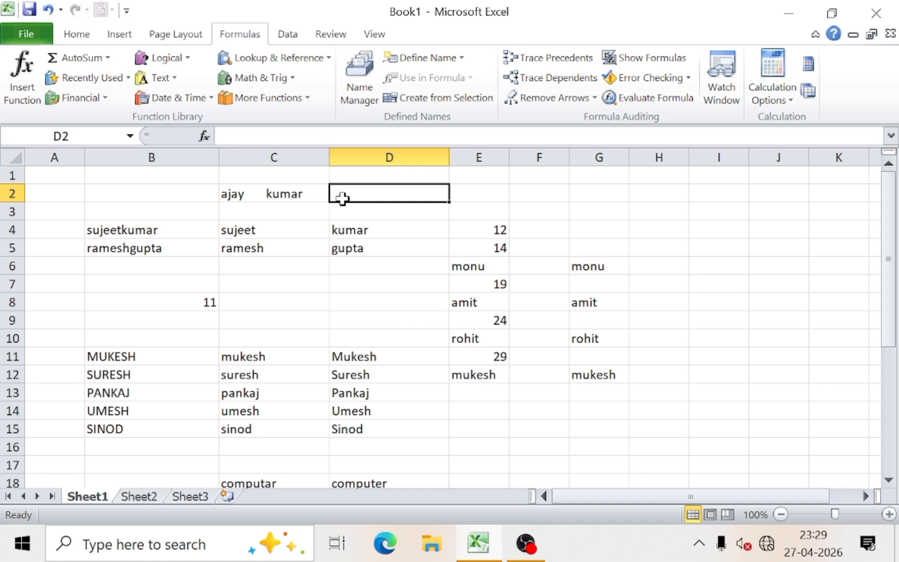
text(=tri)
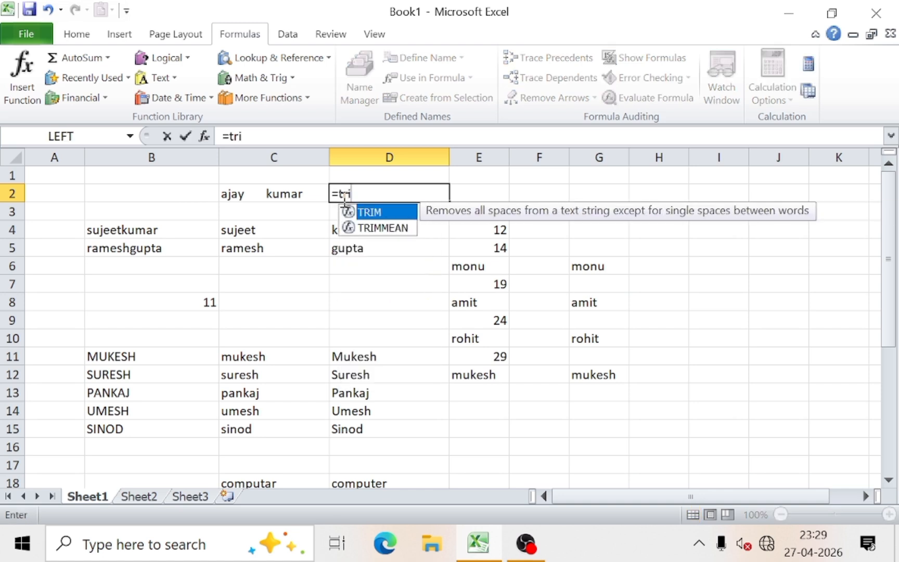
text(m()
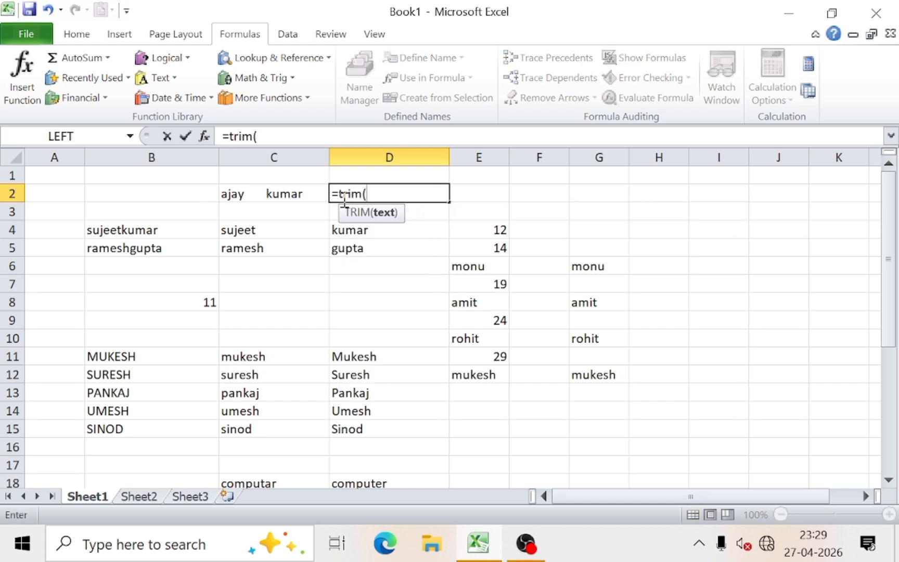
click(290, 197)
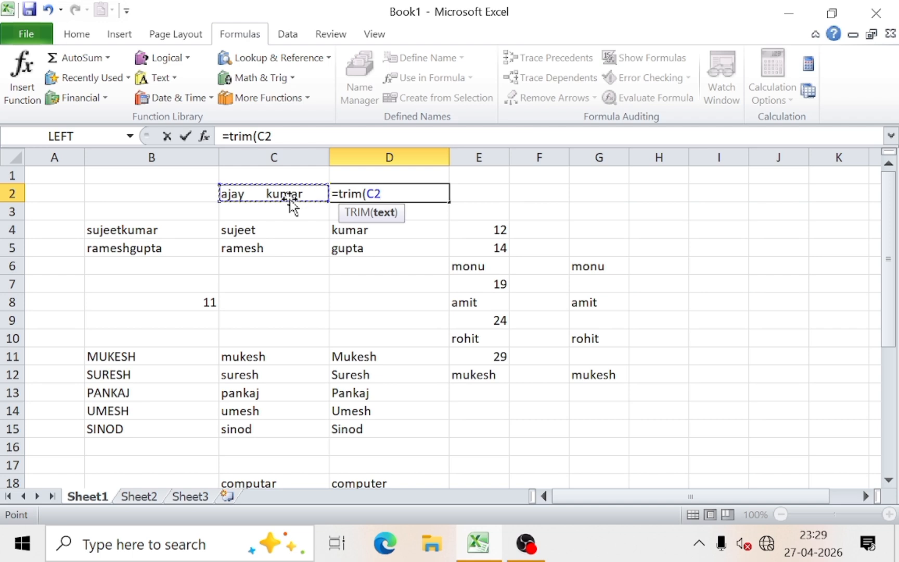
text())
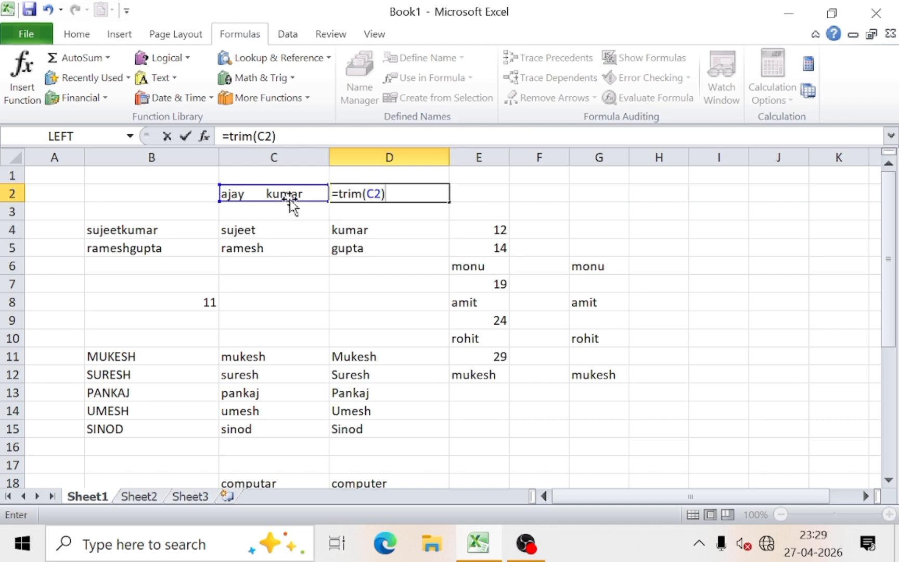
key(Return)
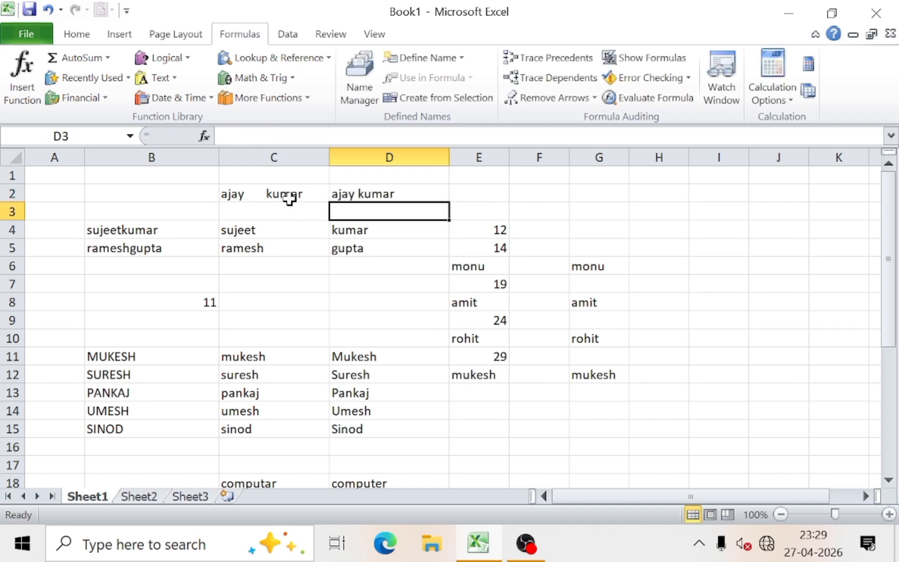
click(354, 194)
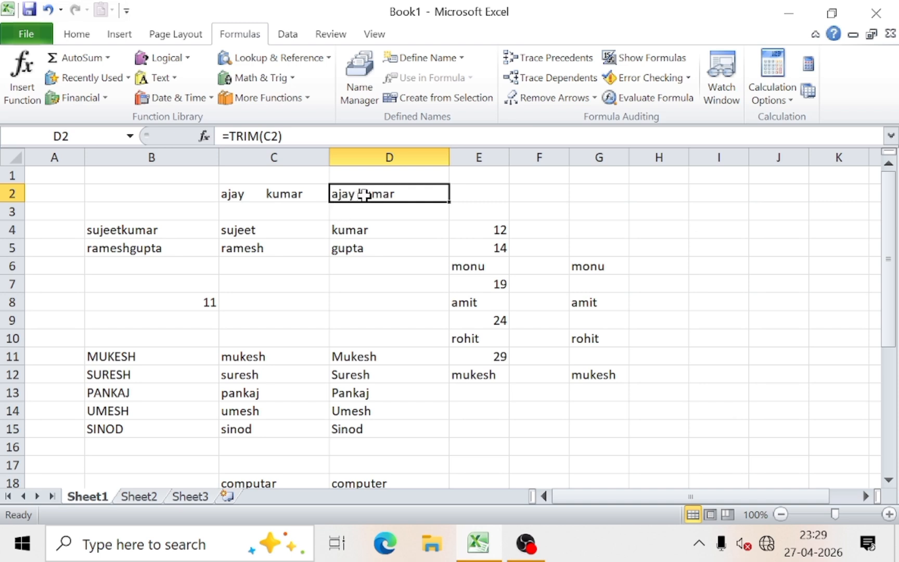
click(252, 193)
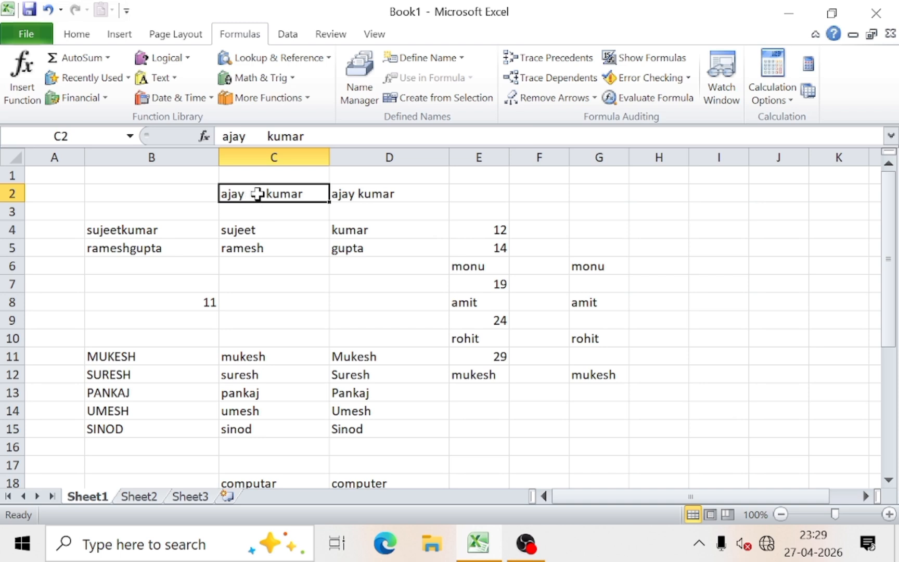
click(292, 294)
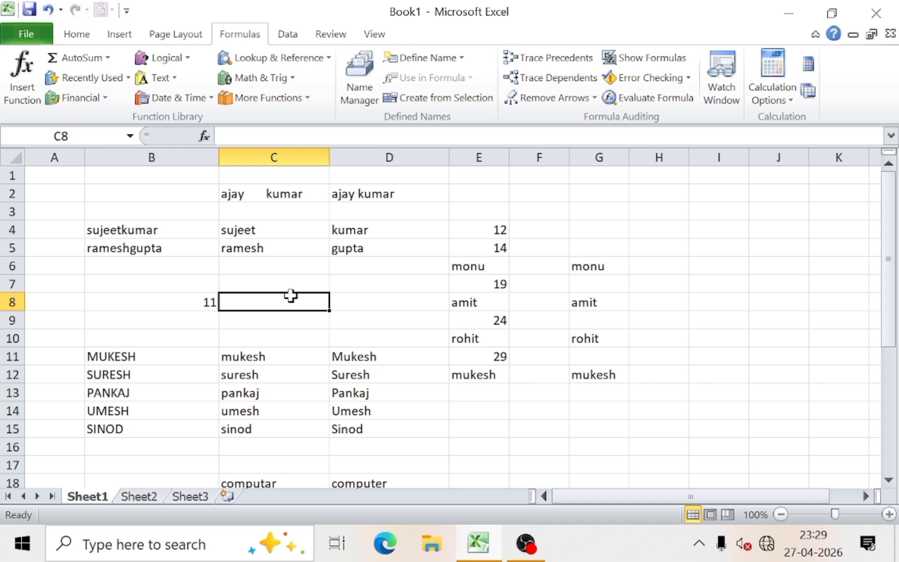
- Move the block E4:G12 to G3:I11 to free column E beside the name lists
click(169, 78)
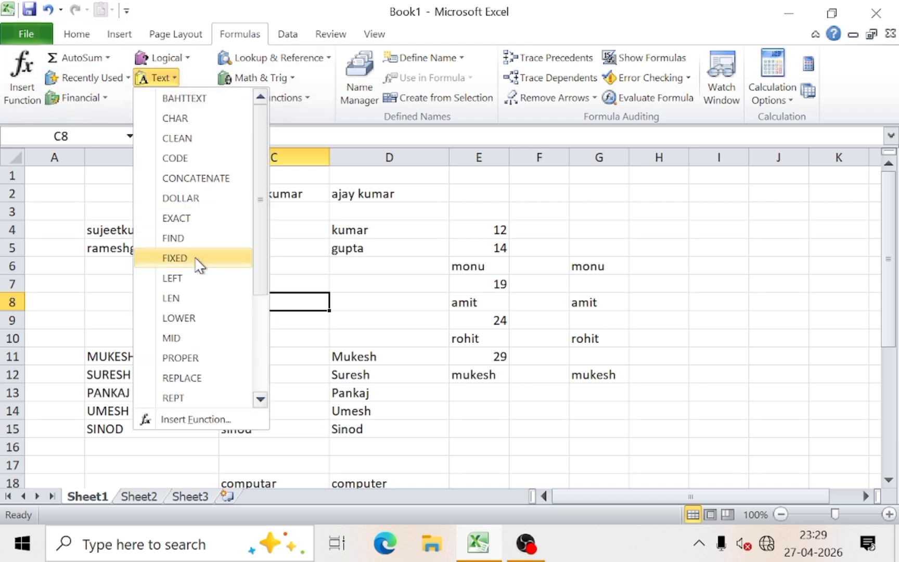
scroll(199, 265, down, 3)
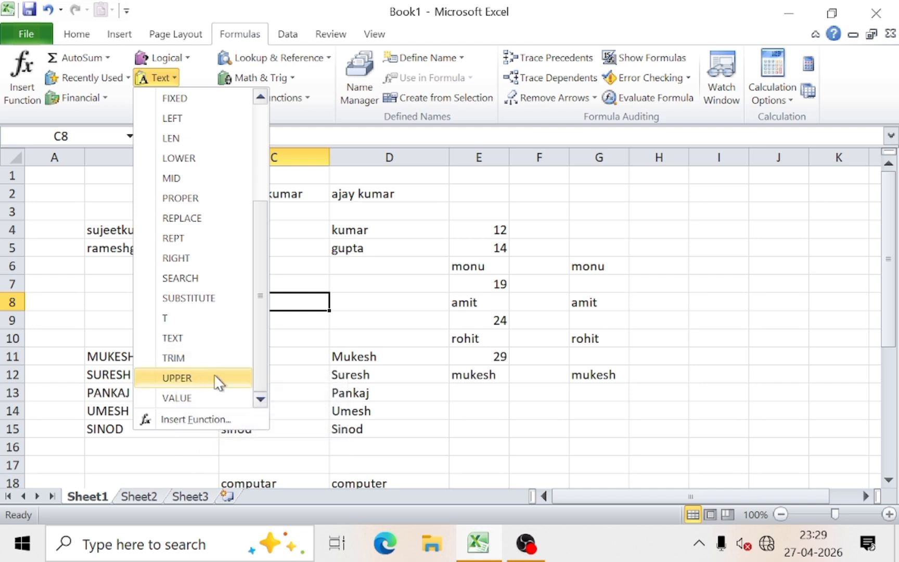
click(545, 380)
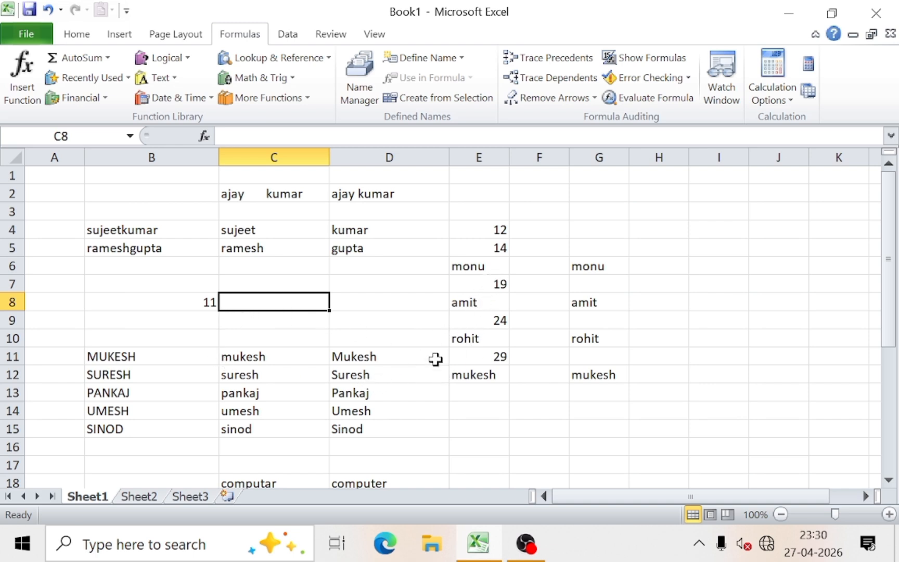
drag(483, 234, 572, 374)
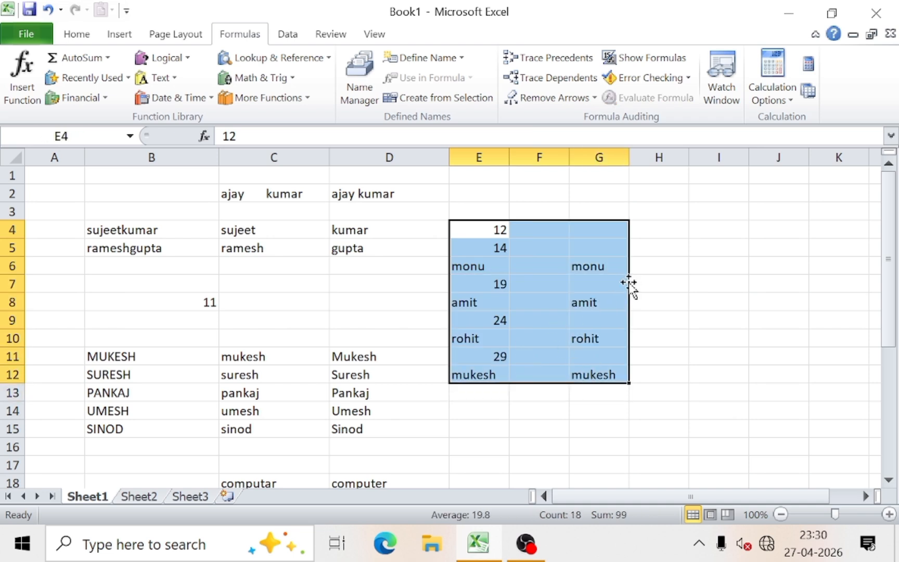
drag(627, 287, 726, 276)
click(466, 390)
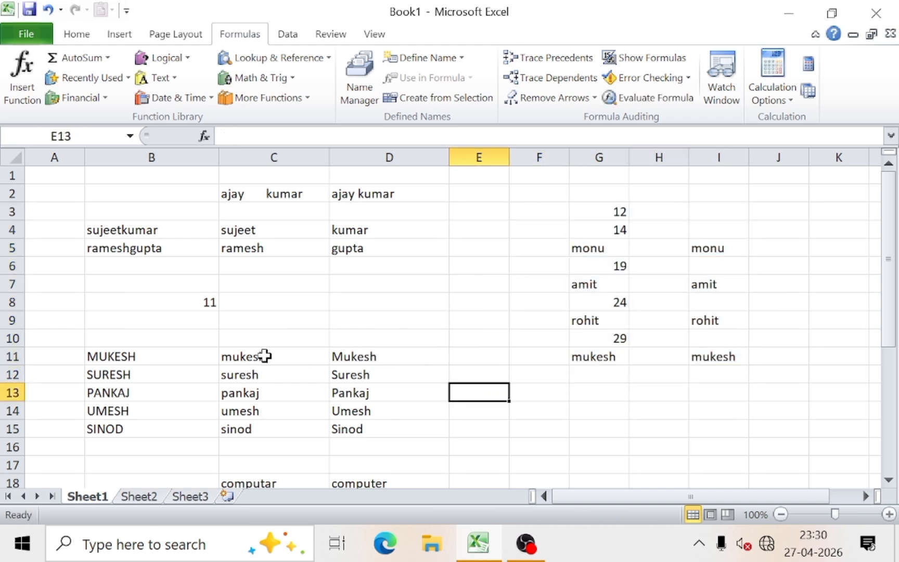
- Enter the formula =UPPER(D11) in E11 to convert the proper-case name to capitals
click(355, 359)
drag(355, 359, 364, 420)
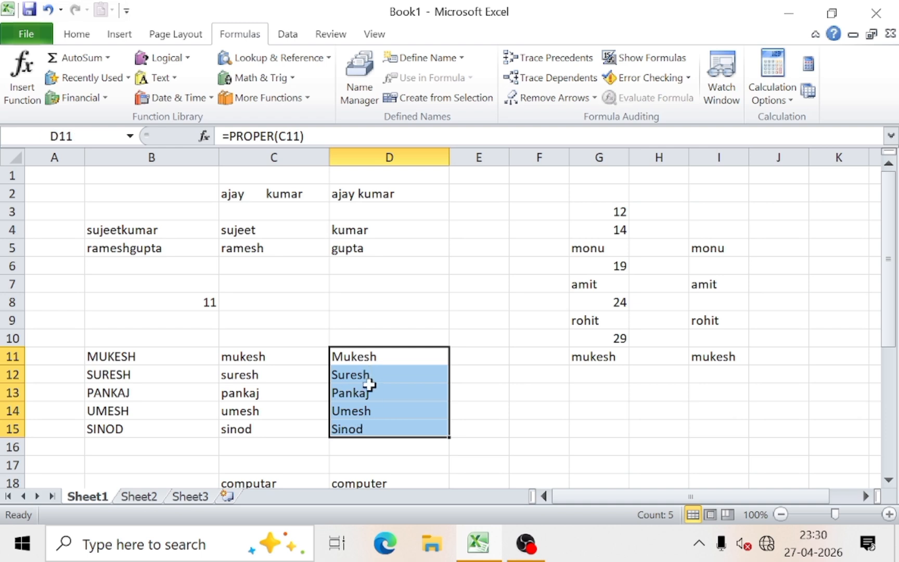
click(481, 356)
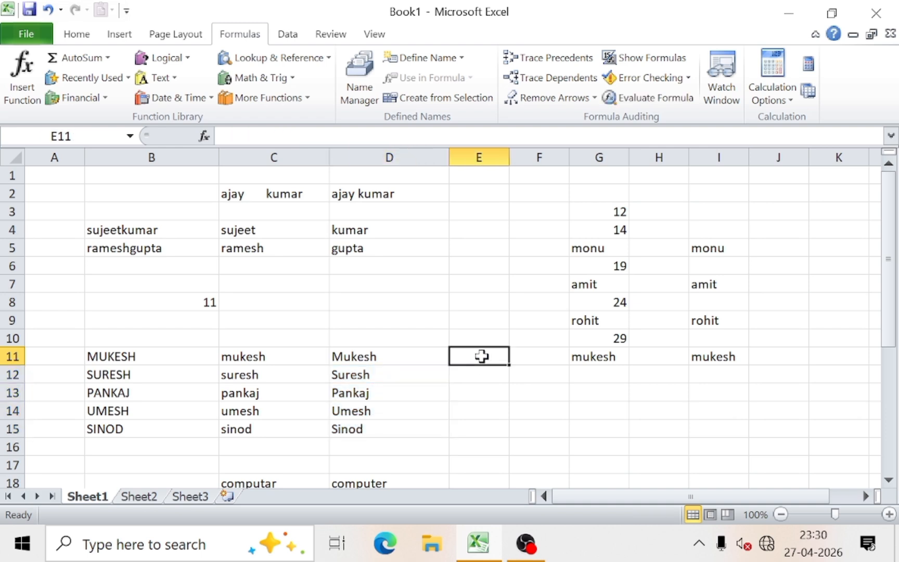
text(=upp)
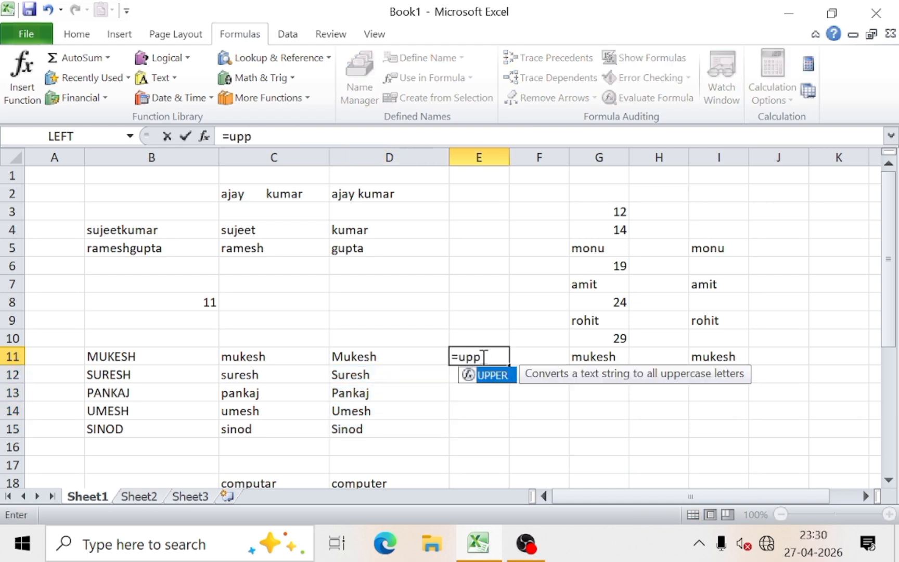
key(Tab)
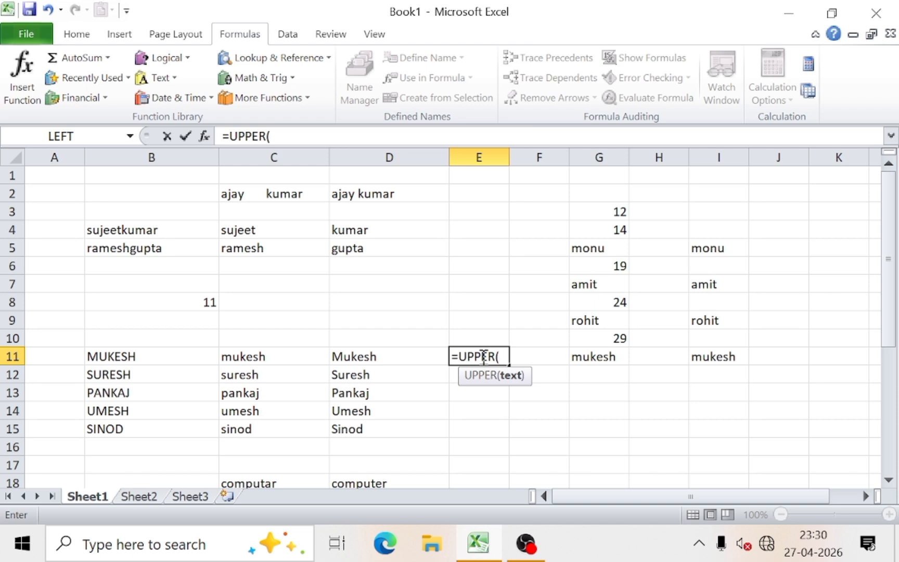
click(362, 360)
text())
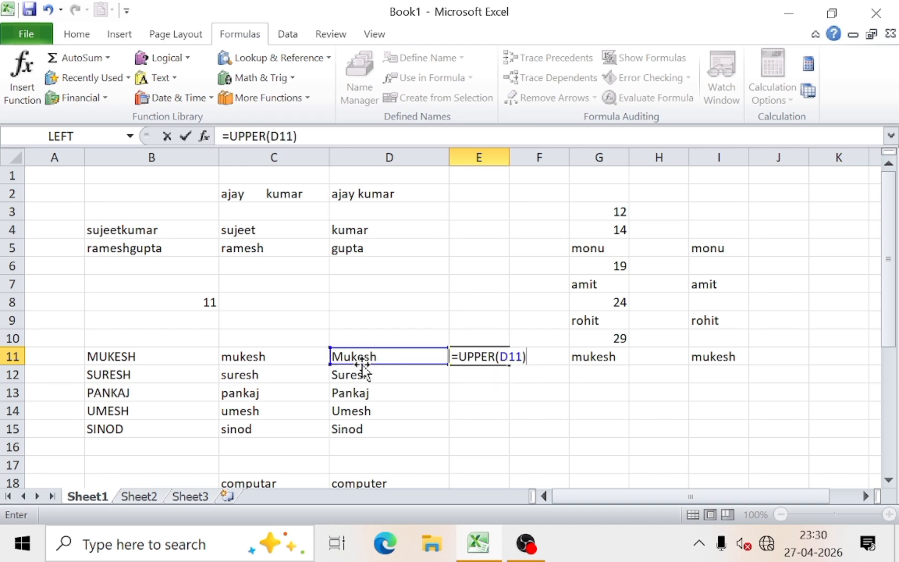
key(Return)
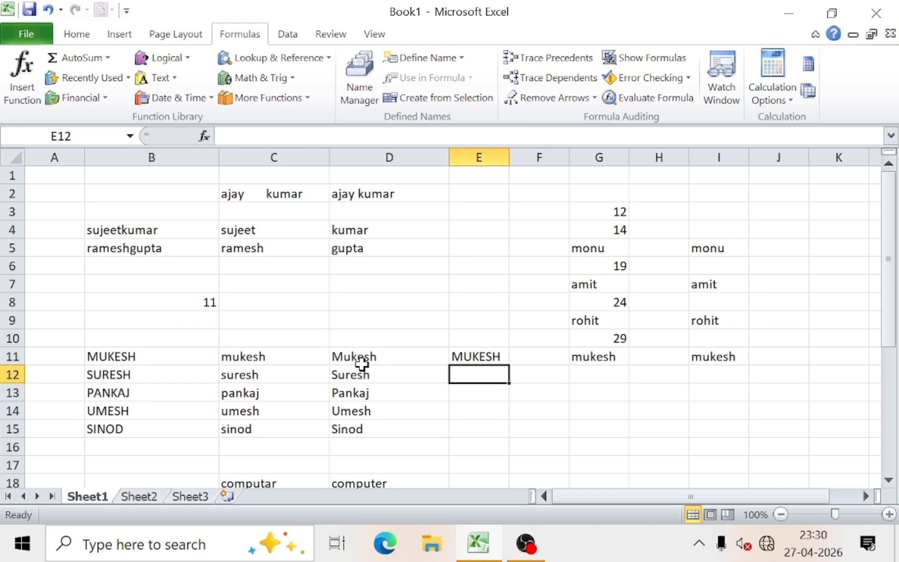
- Fill the UPPER formula from E11 down through E15
click(377, 353)
click(484, 356)
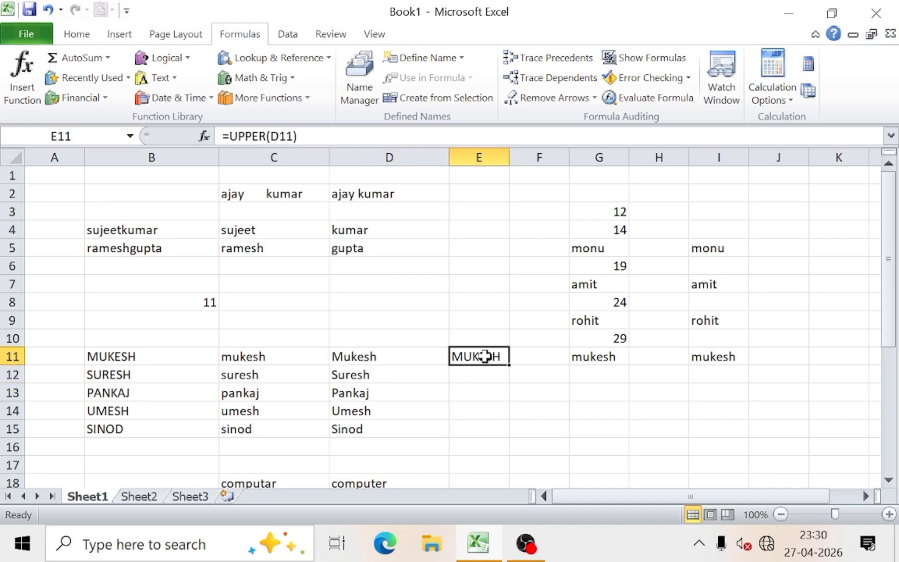
double_click(510, 364)
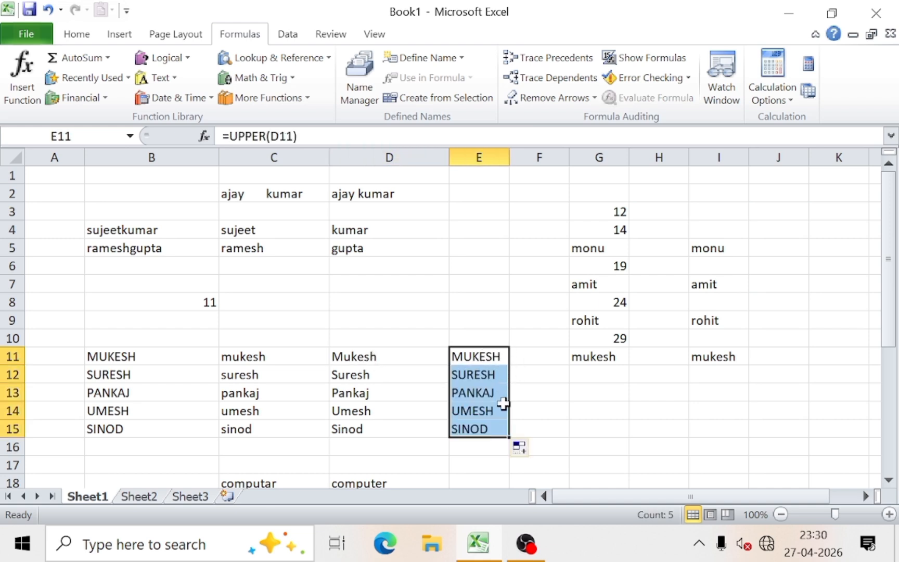
- Compare the LOWER, PROPER and UPPER lists in C11:E15 and review the mixed entries in G3:G11 beside their T results
click(518, 425)
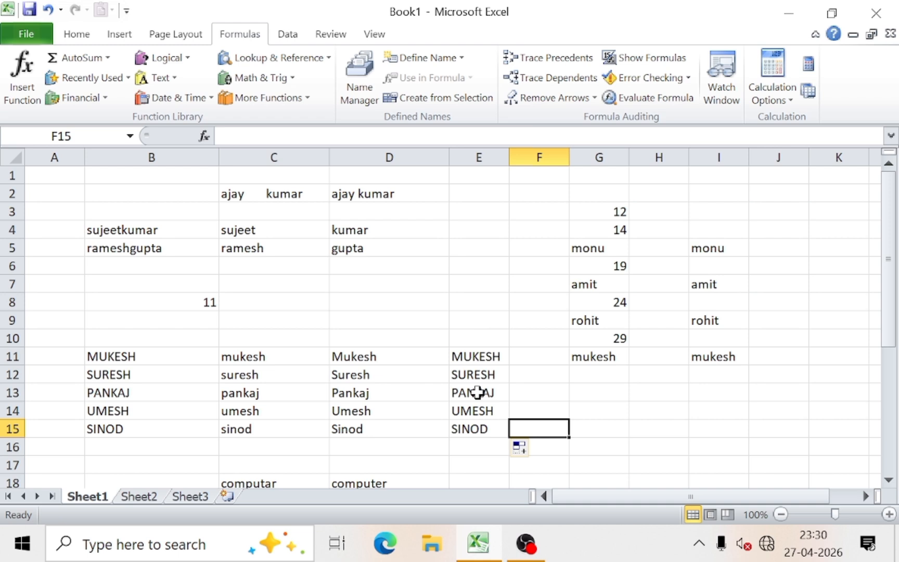
drag(241, 361, 251, 429)
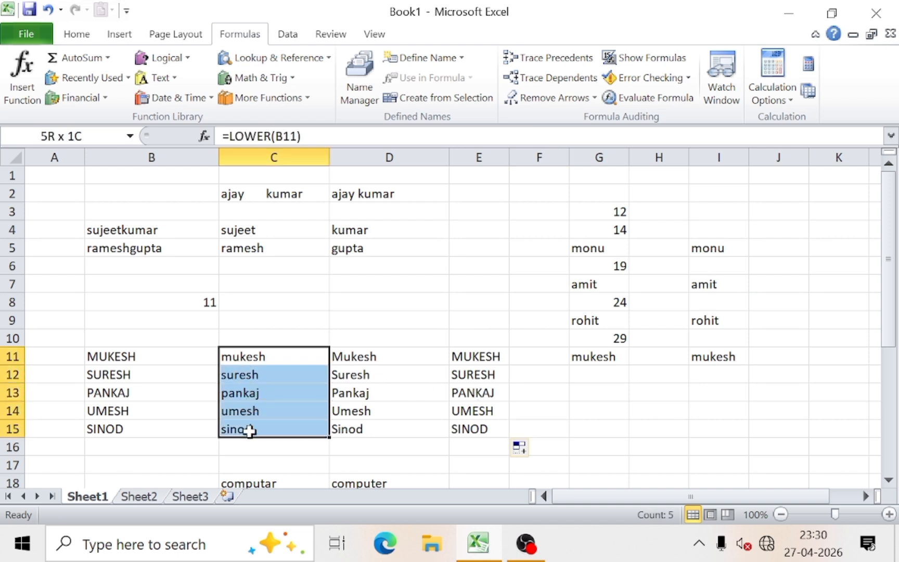
drag(381, 354, 387, 421)
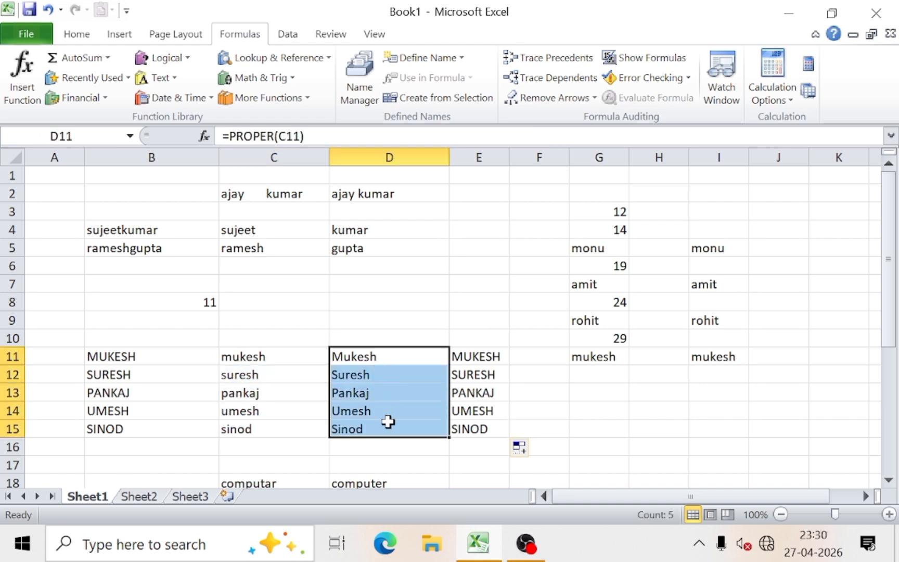
drag(480, 354, 479, 417)
click(351, 320)
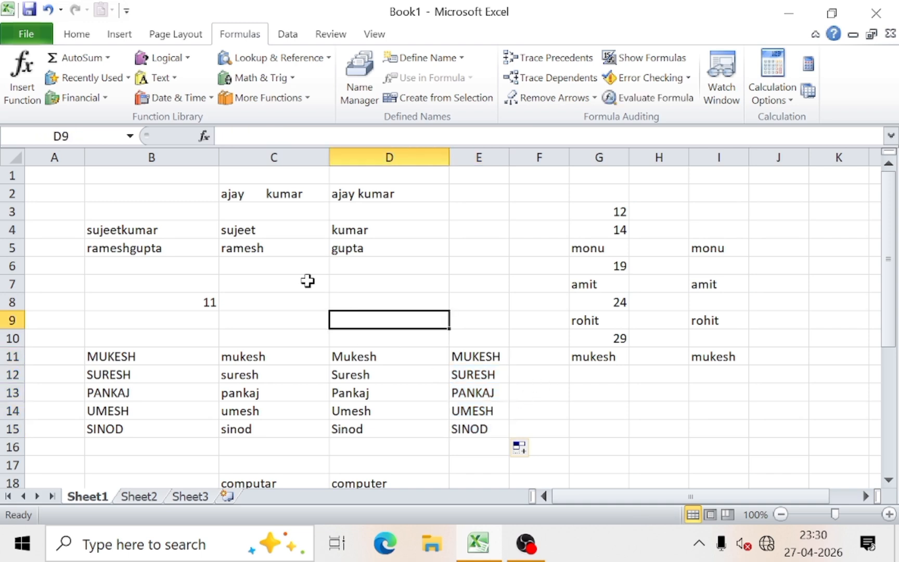
click(156, 77)
scroll(171, 302, down, 3)
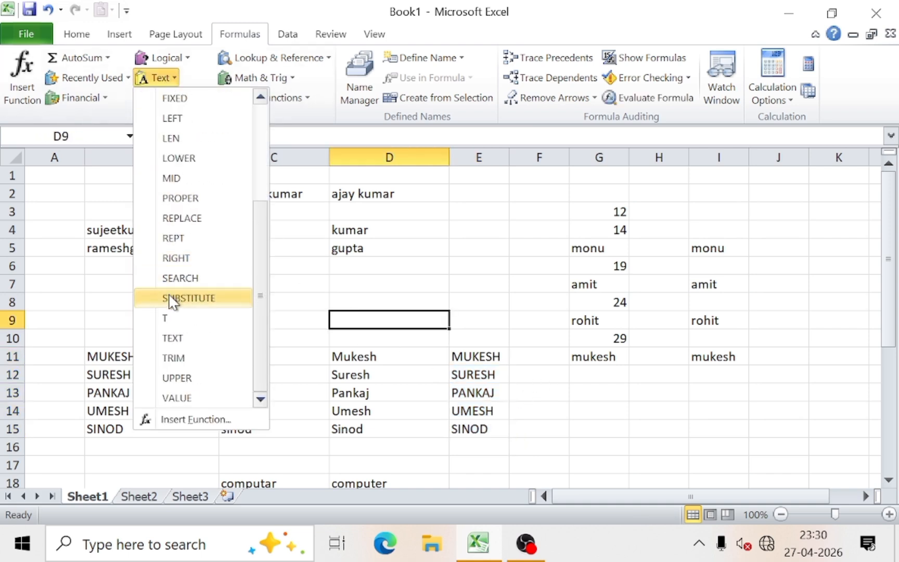
click(638, 411)
drag(619, 211, 616, 359)
drag(700, 248, 708, 292)
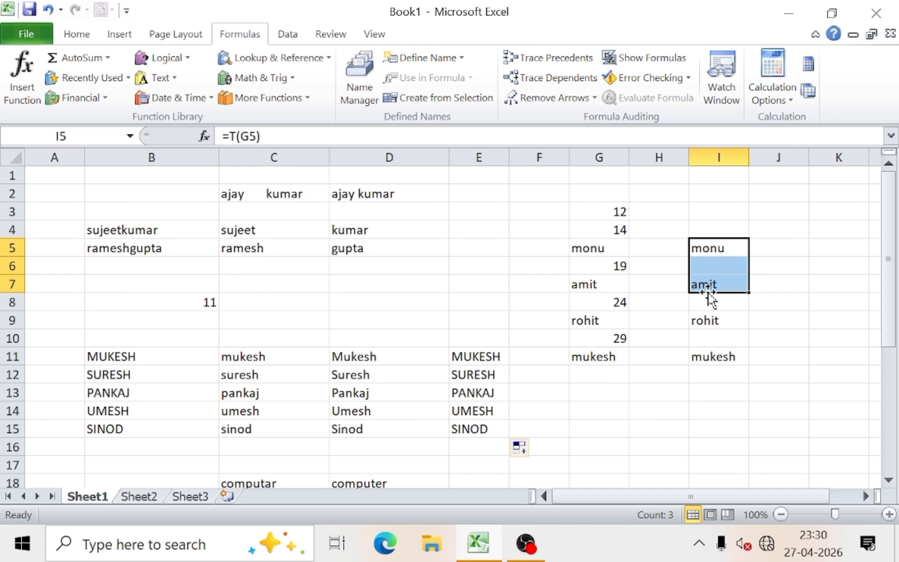
- Enter the formula =VALUE(G3) in J3 and fill it down through J11
click(760, 210)
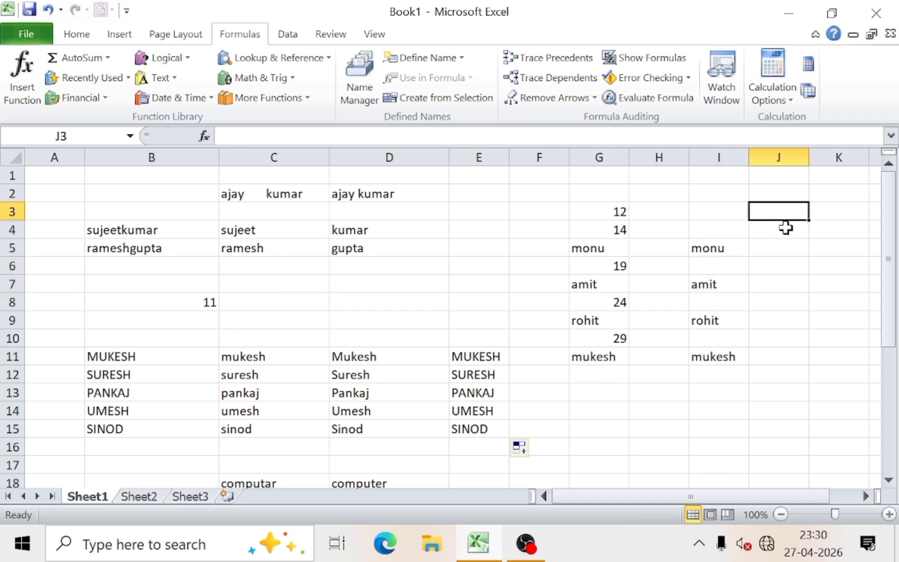
text(=)
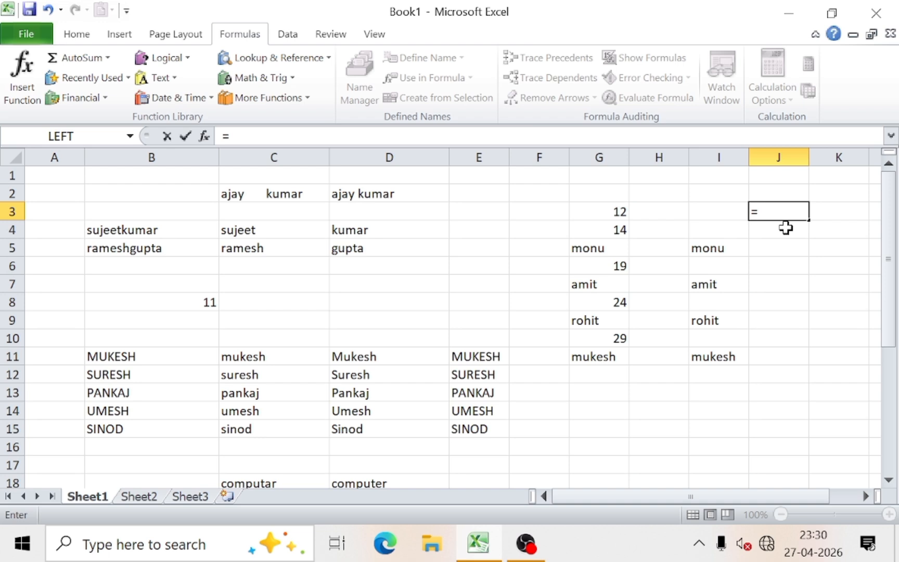
text(value)
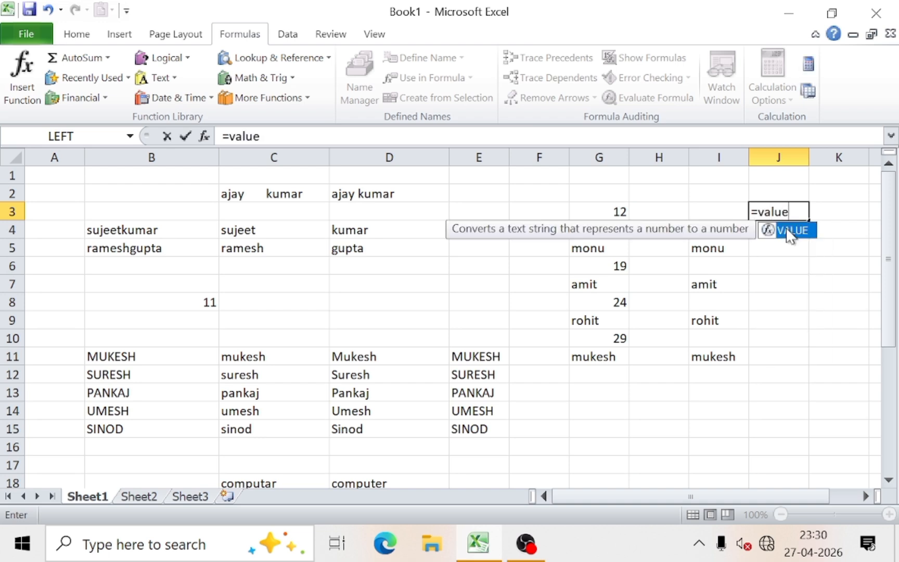
text(()
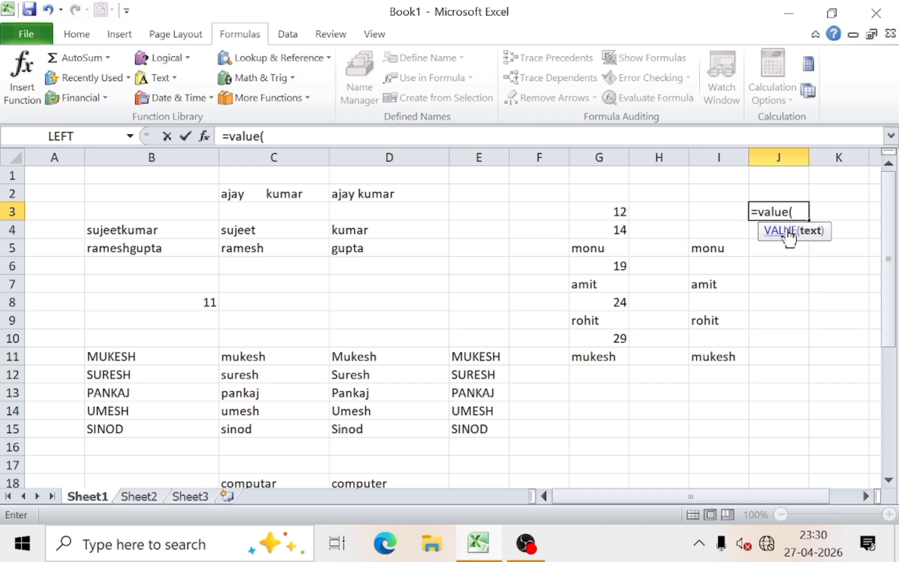
click(613, 212)
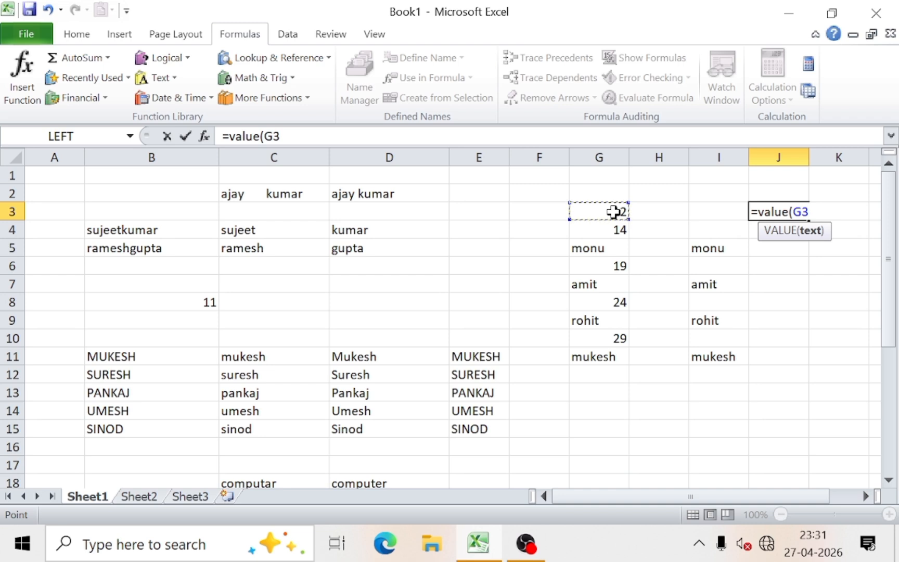
text())
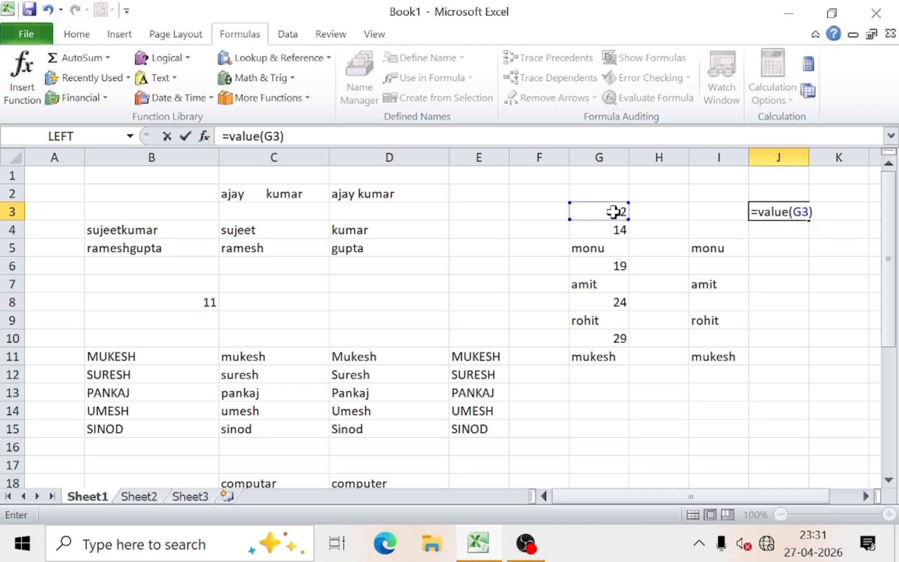
key(Return)
click(768, 211)
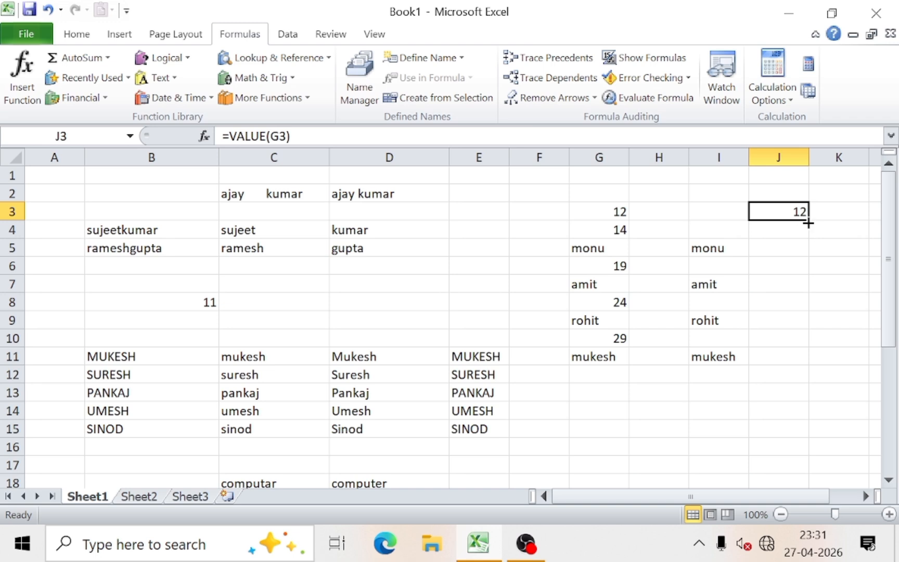
drag(807, 221, 808, 371)
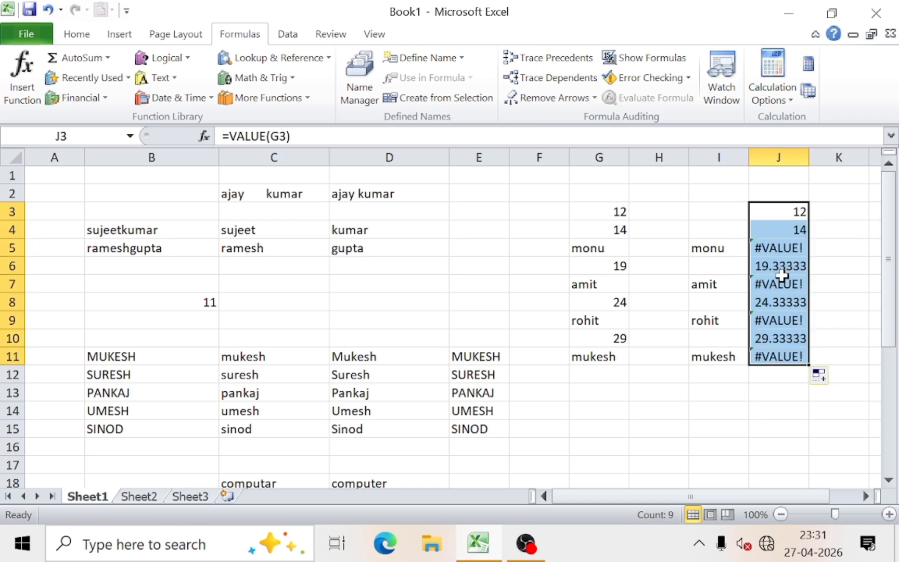
- Examine the VALUE results in J5:J11 for the text entries and the numeric entries of column G
click(778, 249)
click(776, 283)
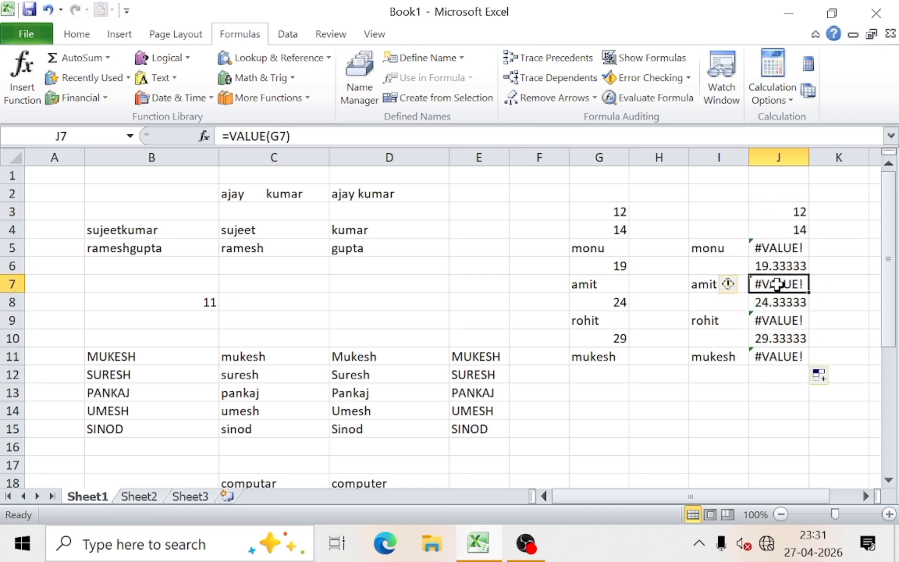
click(777, 318)
click(777, 357)
click(775, 338)
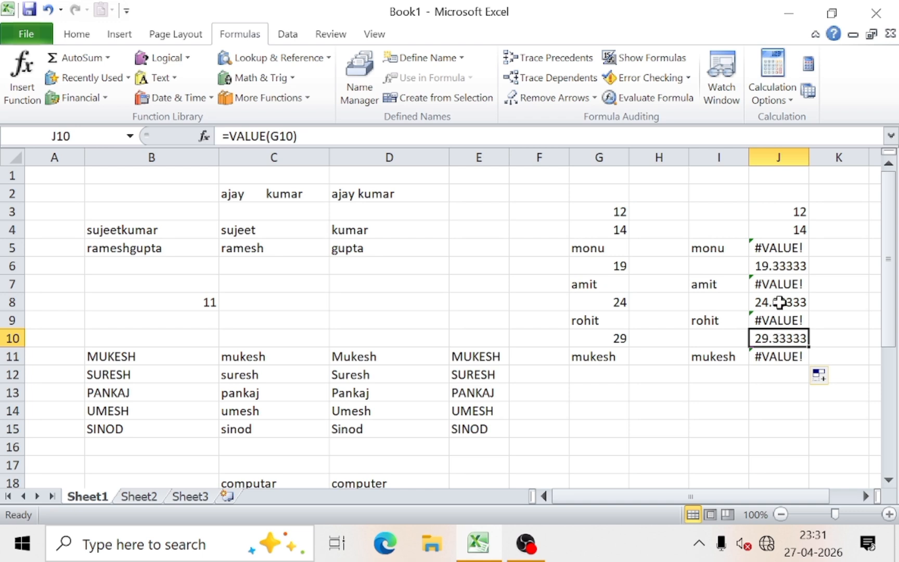
click(781, 304)
click(775, 267)
click(782, 241)
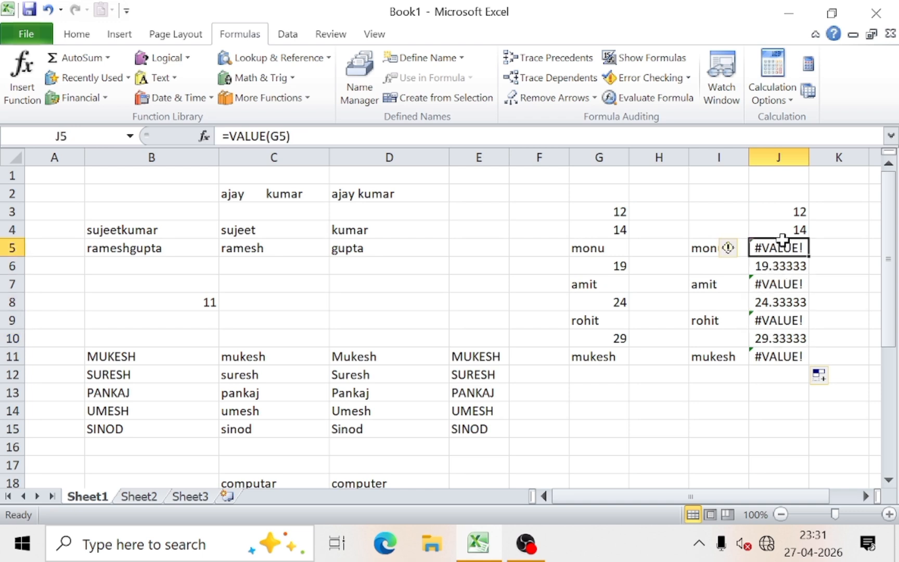
click(173, 78)
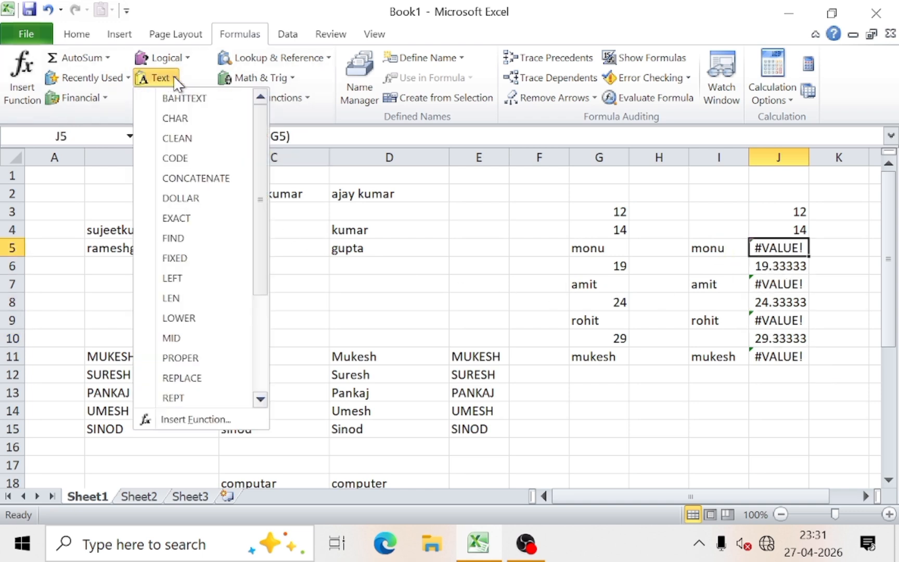
scroll(195, 208, down, 3)
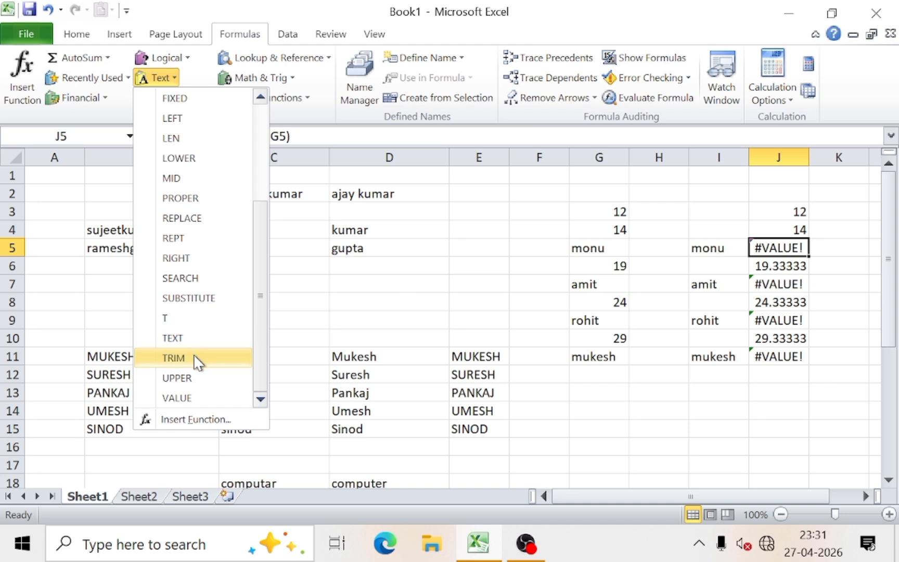
scroll(198, 362, up, 3)
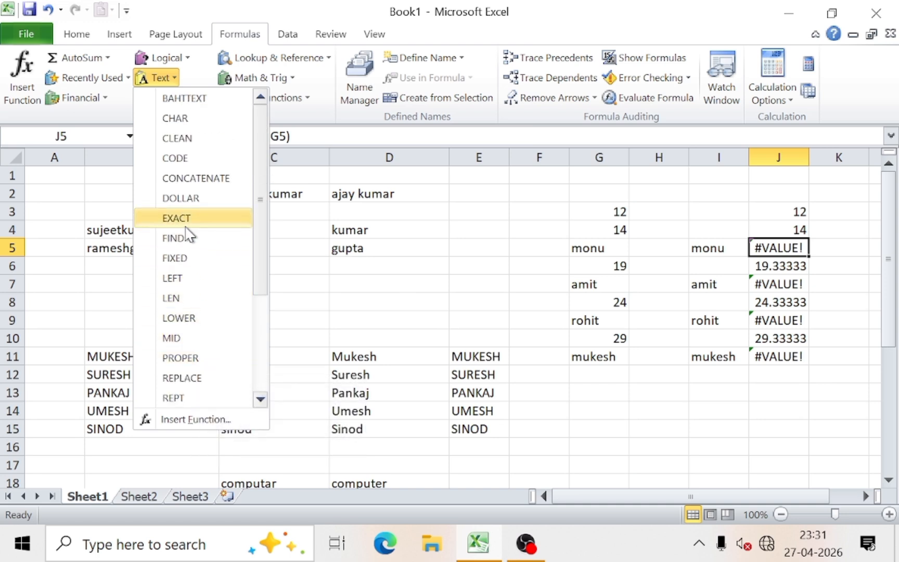
click(345, 265)
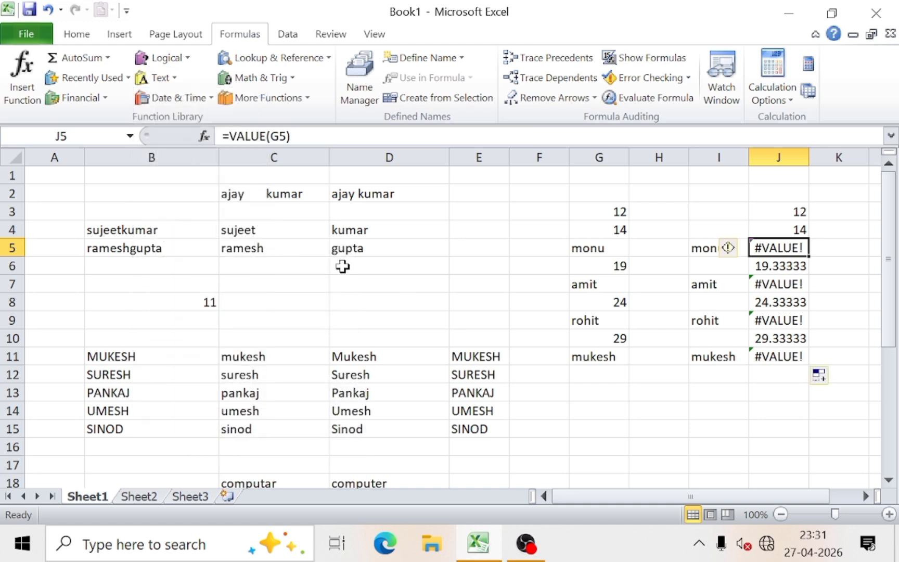
click(334, 268)
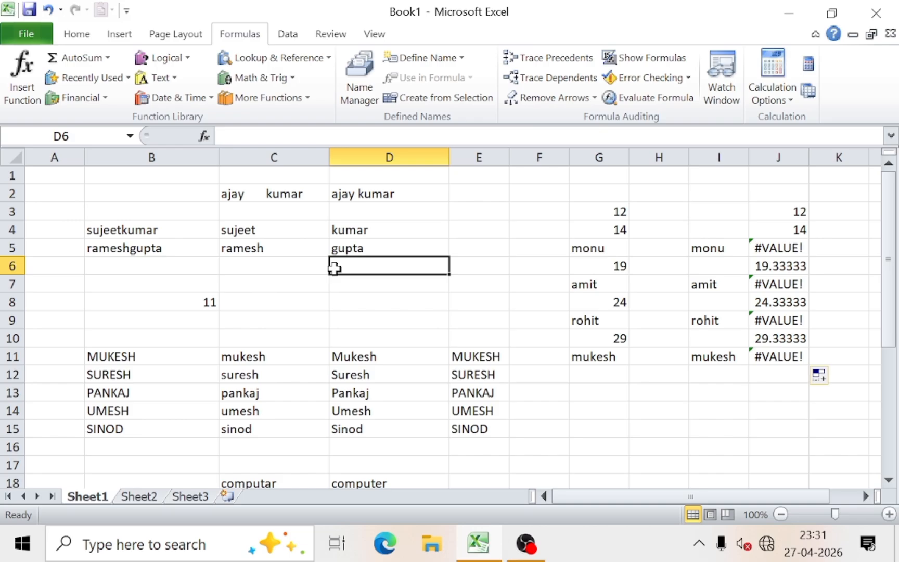